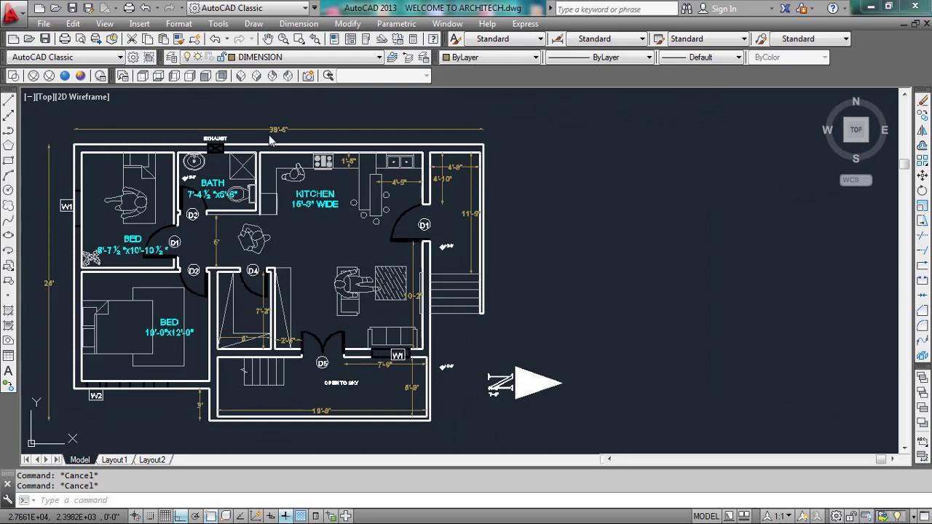
# - Examine the overall length and width dimensions of the reference floor plan
pyautogui.scroll(10, 273, 126)
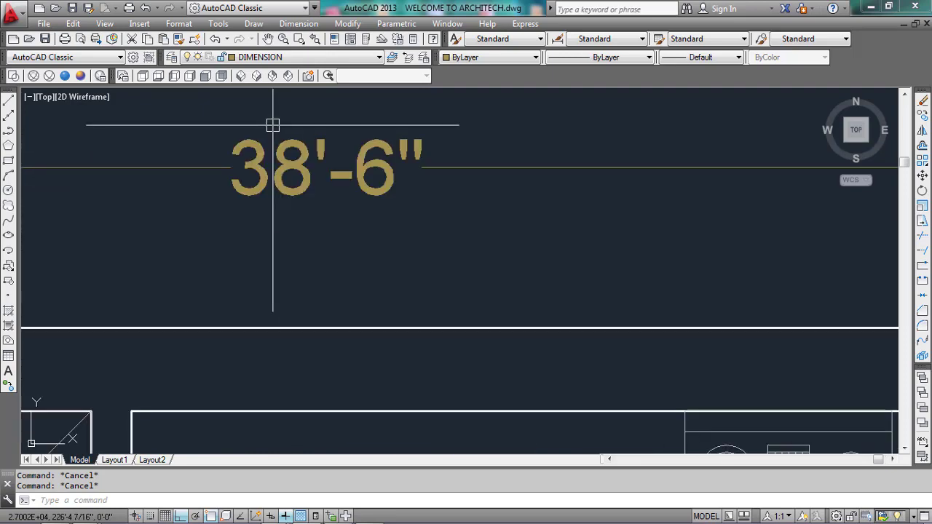
pyautogui.scroll(-10, 318, 132)
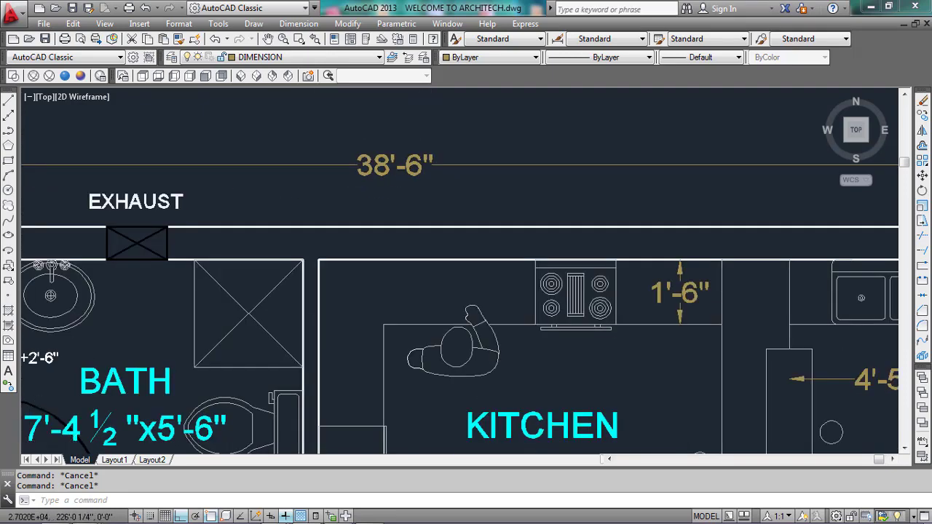
pyautogui.scroll(10, 207, 313)
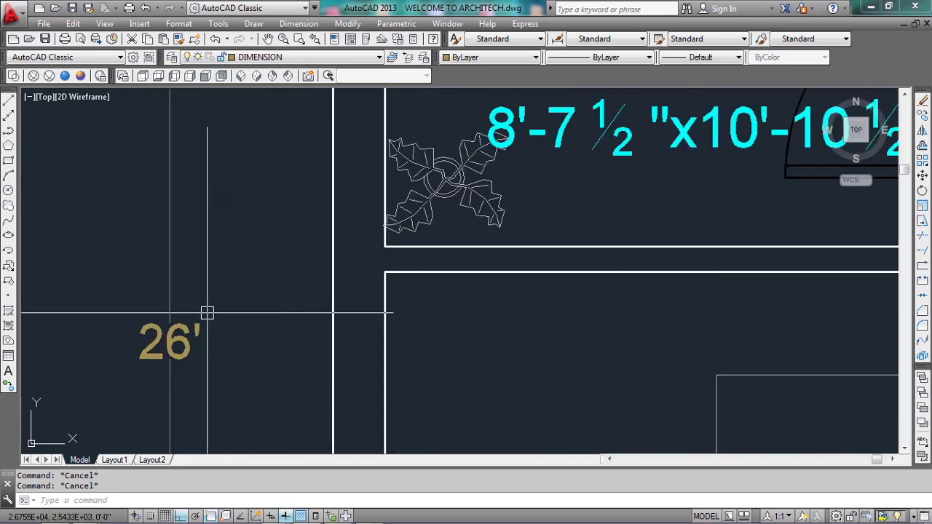
pyautogui.scroll(-8, 207, 313)
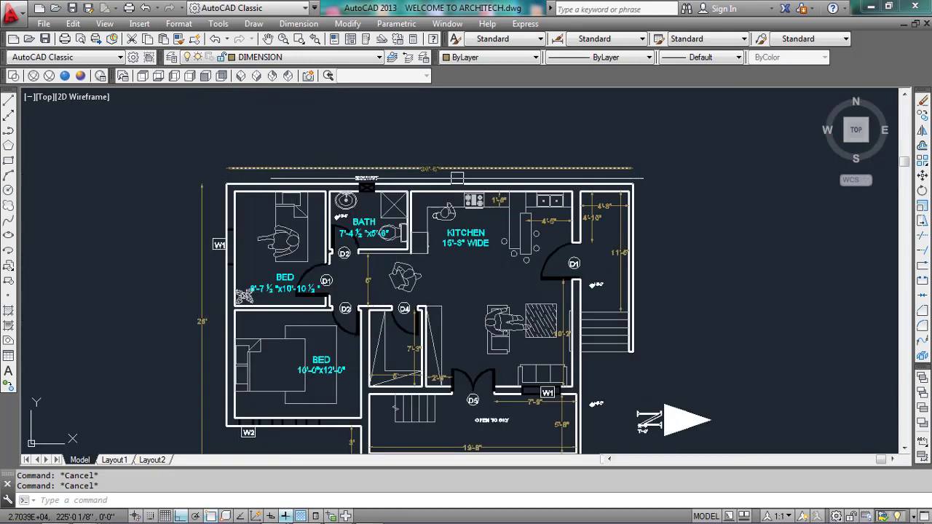
pyautogui.scroll(5, 449, 169)
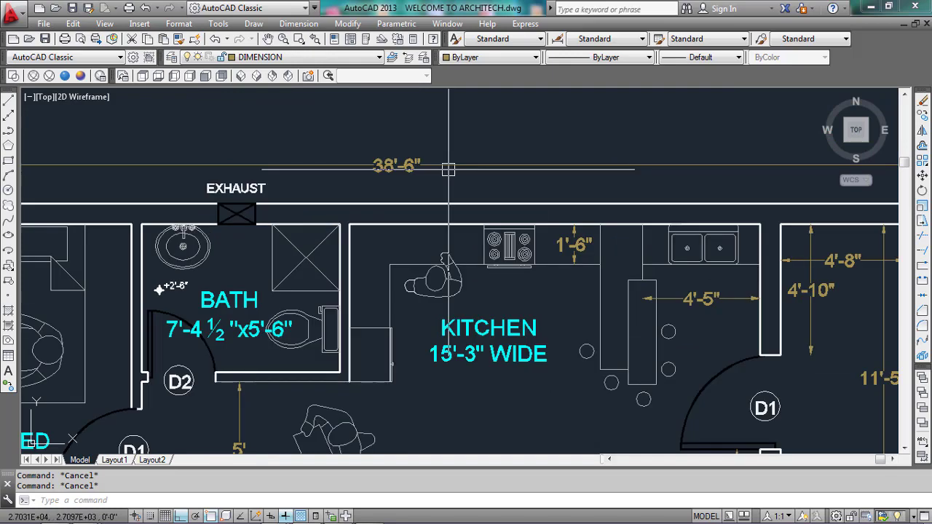
pyautogui.scroll(-5, 448, 169)
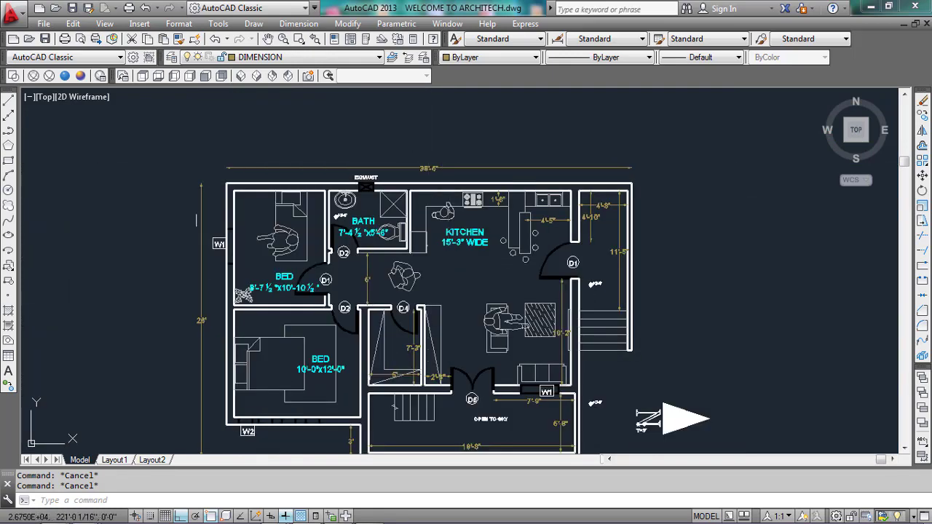
pyautogui.scroll(5, 210, 358)
pyautogui.scroll(-5, 191, 325)
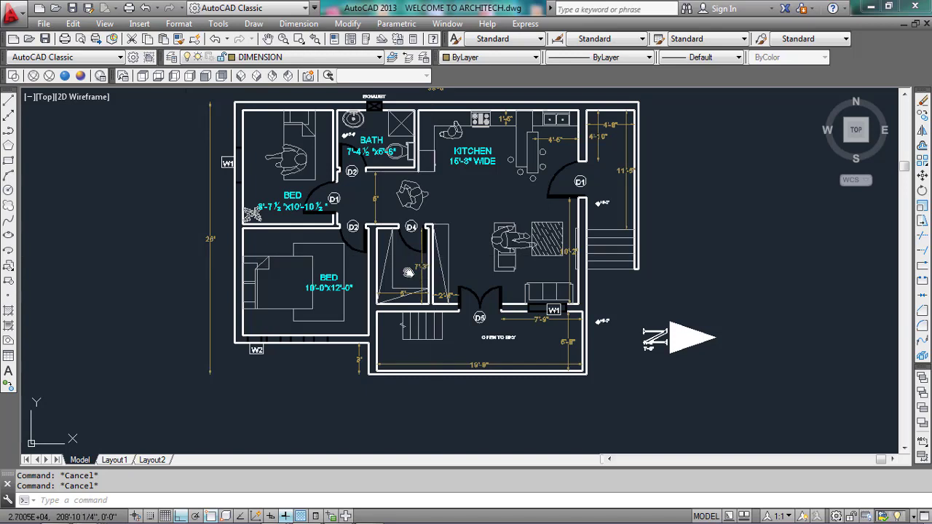
# - Draw a rectangle 38'-6" long and 26' wide in the empty area beside the reference floor plan
pyautogui.moveTo(435, 266); pyautogui.dragTo(239, 291, button='middle')
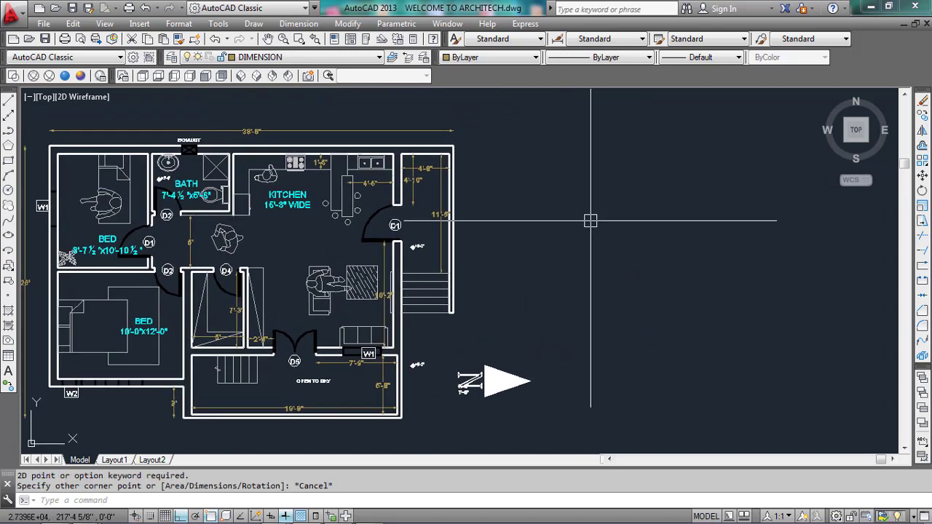
pyautogui.write('rec')
pyautogui.press('Return')
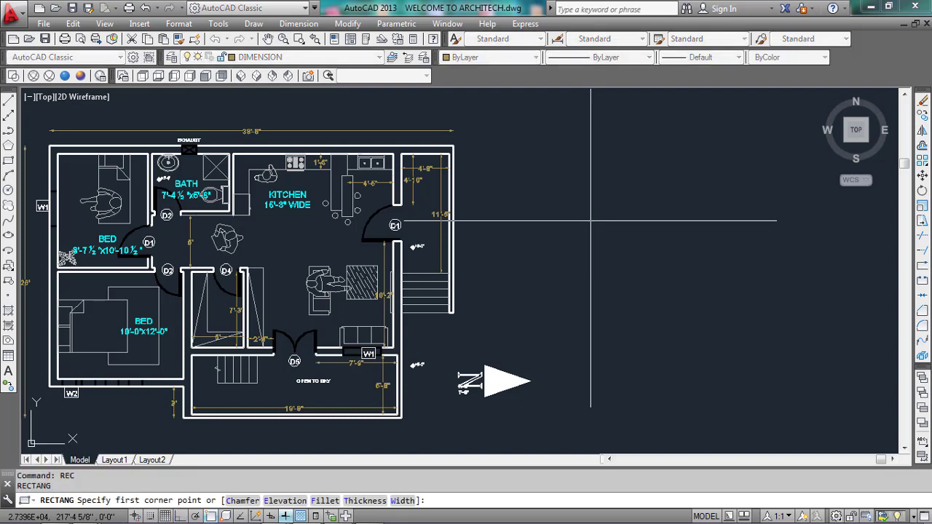
pyautogui.click(609, 142)
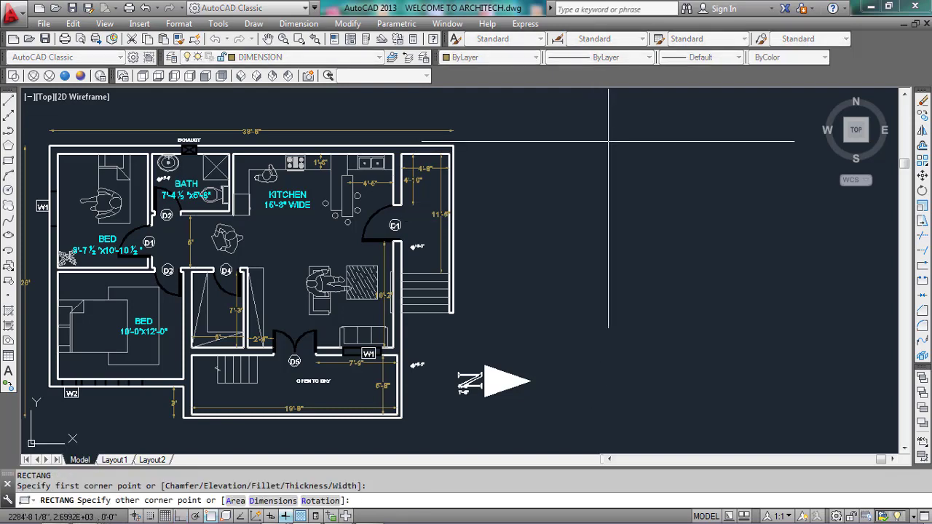
pyautogui.write('d')
pyautogui.press('Return')
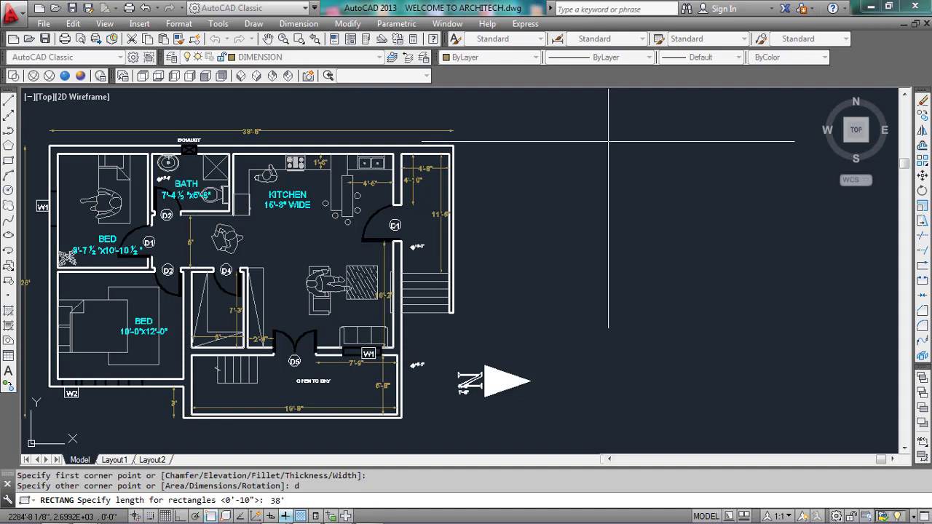
pyautogui.write("38'-6")
pyautogui.press('Return')
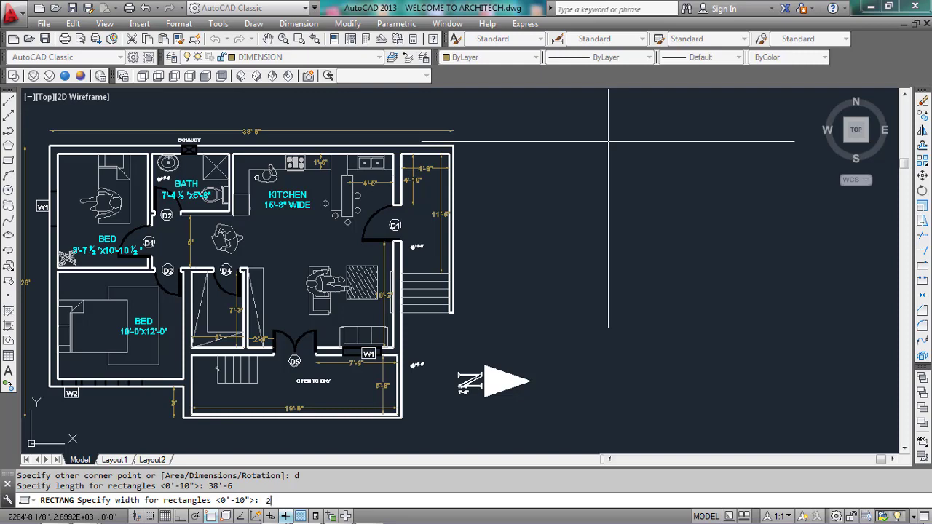
pyautogui.write("26'")
pyautogui.press('Return')
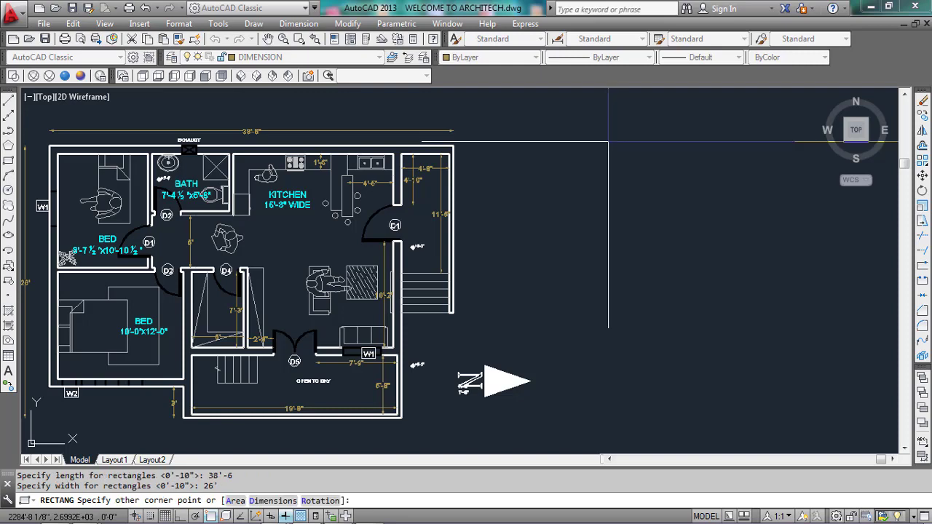
pyautogui.scroll(-4, 163, 204)
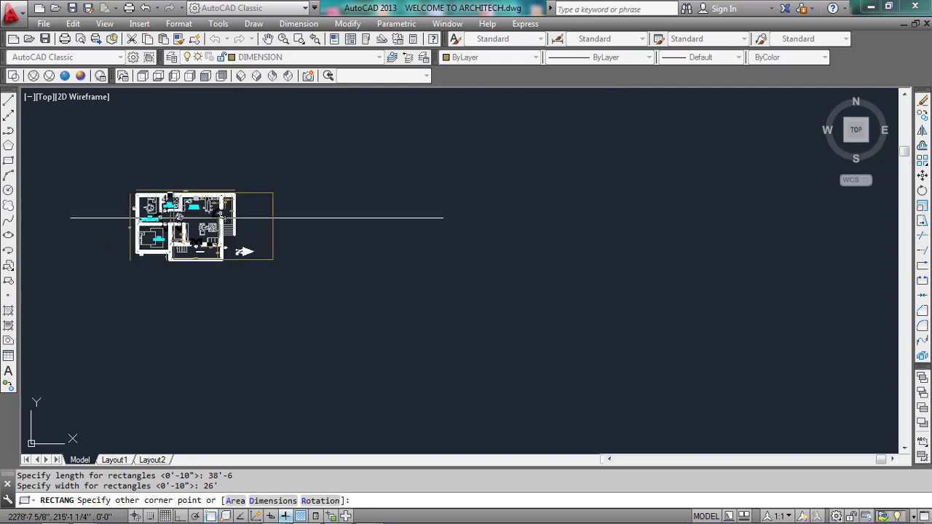
pyautogui.scroll(3, 336, 224)
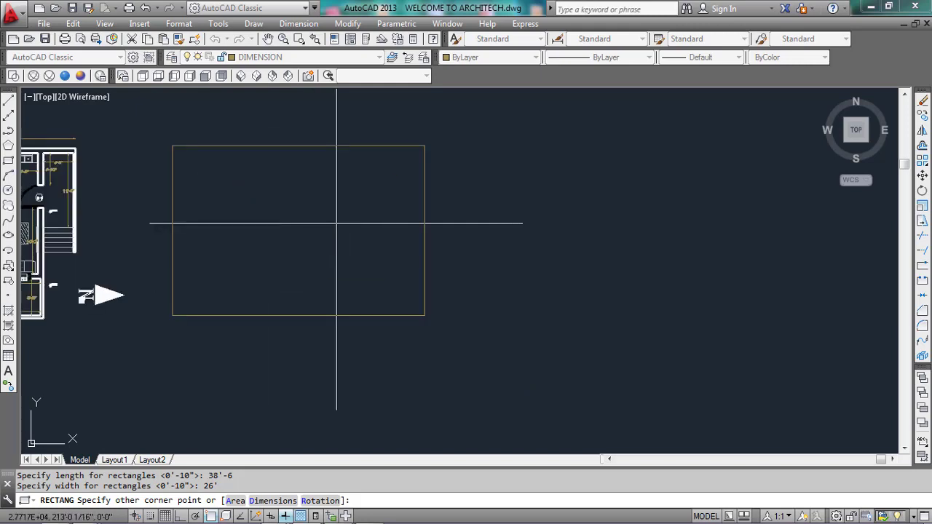
pyautogui.click(337, 223)
pyautogui.press('Escape')
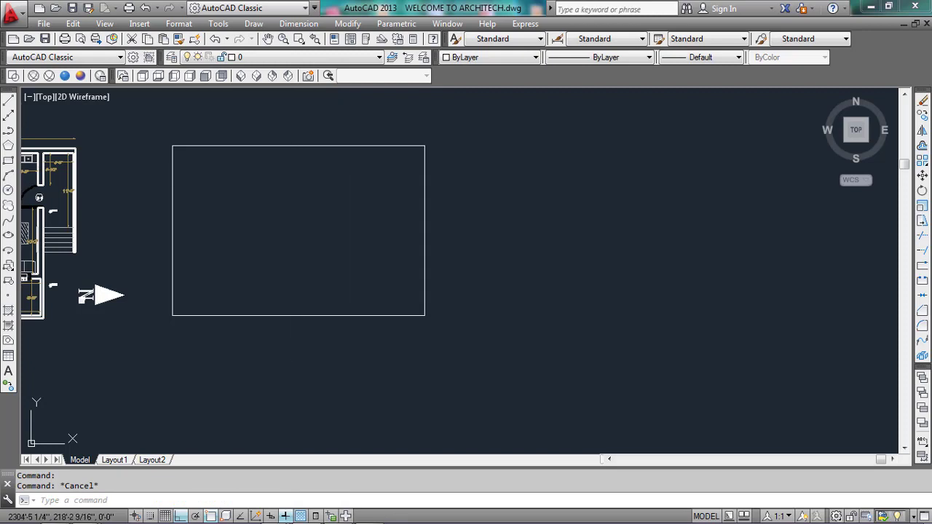
# - Offset the new rectangle inward by 9" to form the outer wall thickness
pyautogui.moveTo(311, 190); pyautogui.dragTo(545, 244, button='middle')
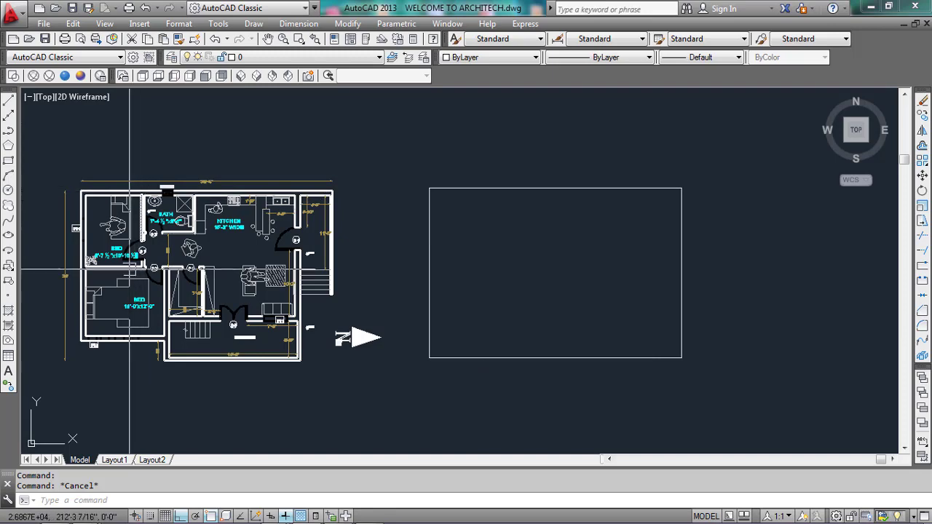
pyautogui.scroll(3, 129, 269)
pyautogui.scroll(-2, 193, 275)
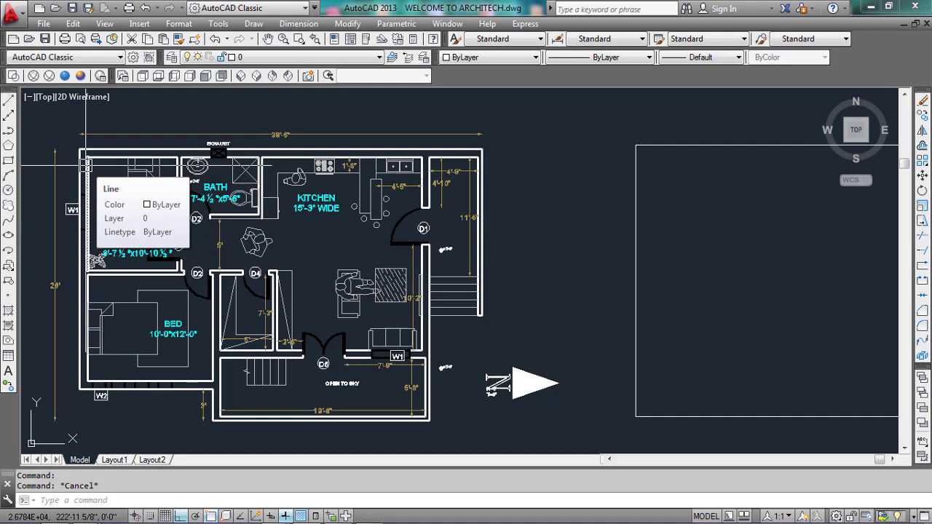
pyautogui.scroll(4, 86, 166)
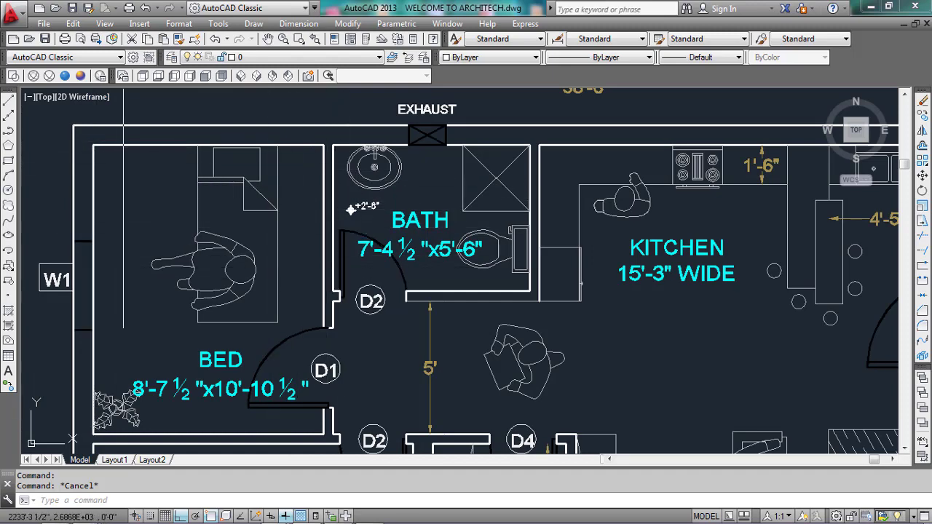
pyautogui.scroll(-5, 24, 194)
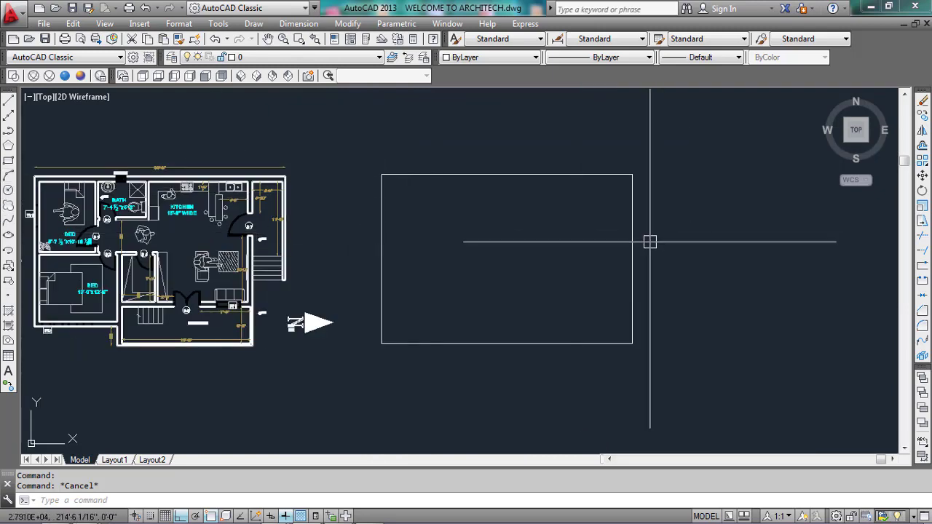
pyautogui.write('o')
pyautogui.press('Return')
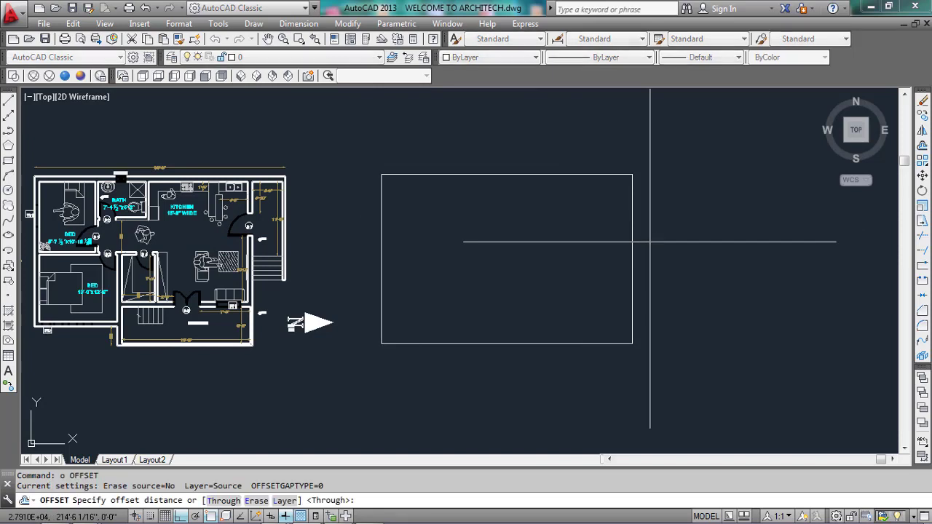
pyautogui.write('9')
pyautogui.press('Return')
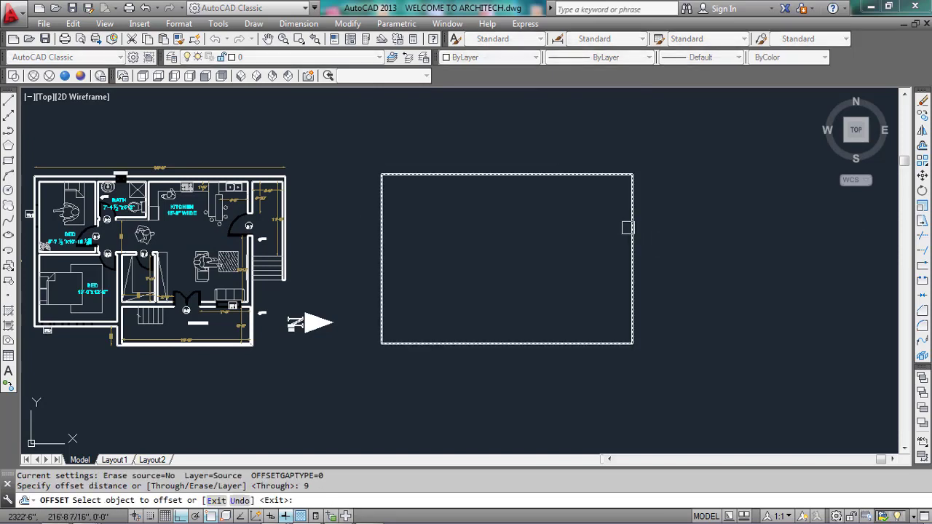
pyautogui.click(630, 225)
pyautogui.click(529, 225)
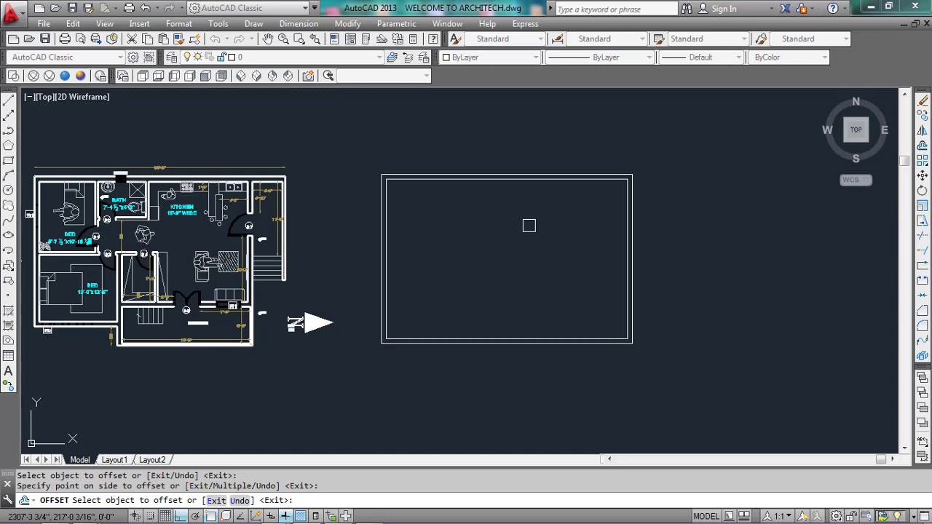
pyautogui.press('Escape')
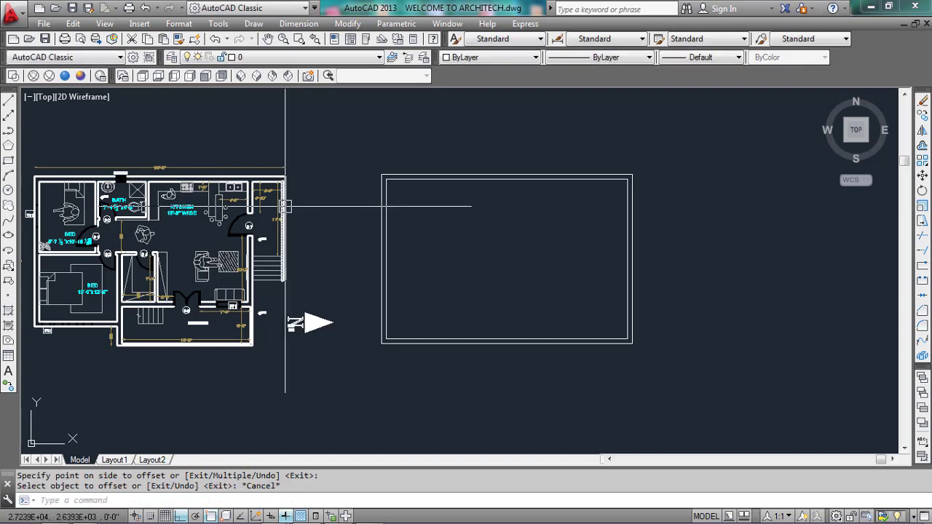
# - Examine the upper bedroom's walls and size label in the reference plan, and compare them with the new outline's inner corner
pyautogui.scroll(4, 26, 216)
pyautogui.scroll(-2, 333, 306)
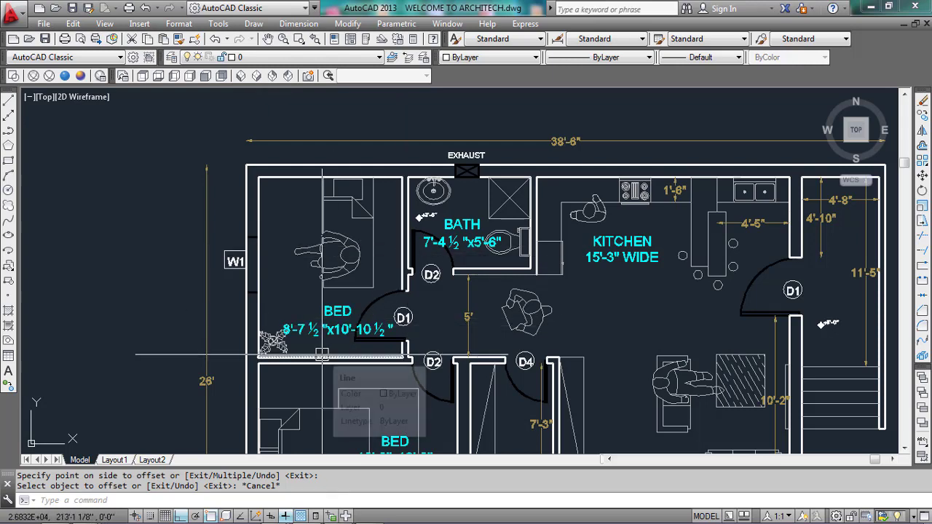
pyautogui.scroll(2, 383, 347)
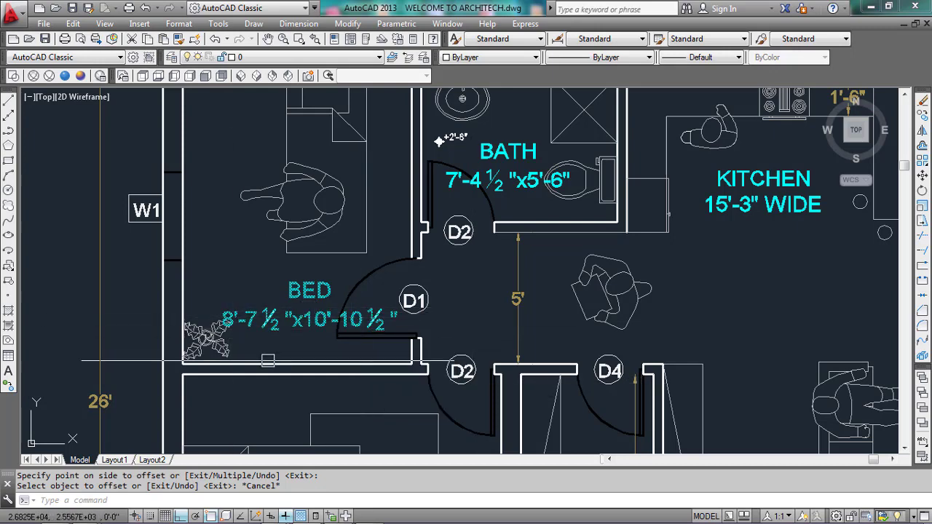
pyautogui.scroll(-3, 310, 358)
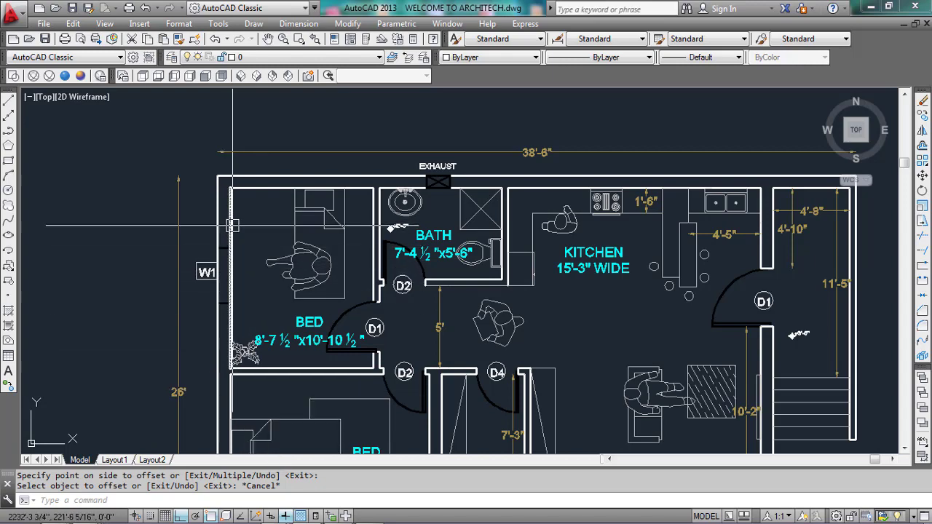
pyautogui.scroll(2, 268, 346)
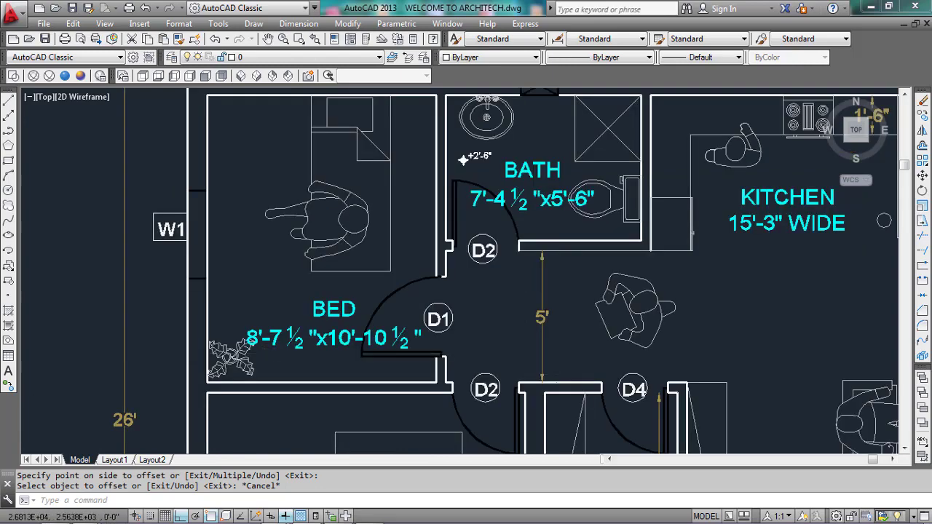
pyautogui.scroll(6, 264, 369)
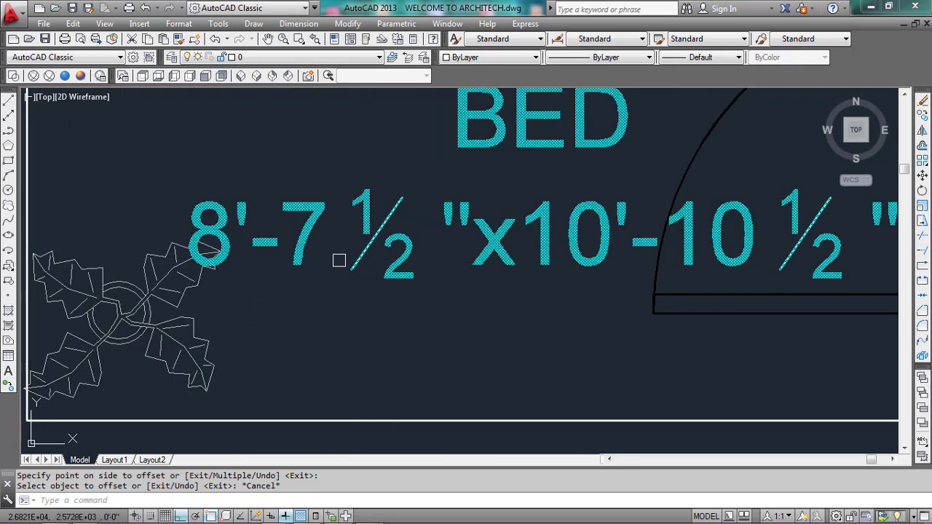
pyautogui.scroll(-10, 87, 256)
pyautogui.scroll(4, 508, 195)
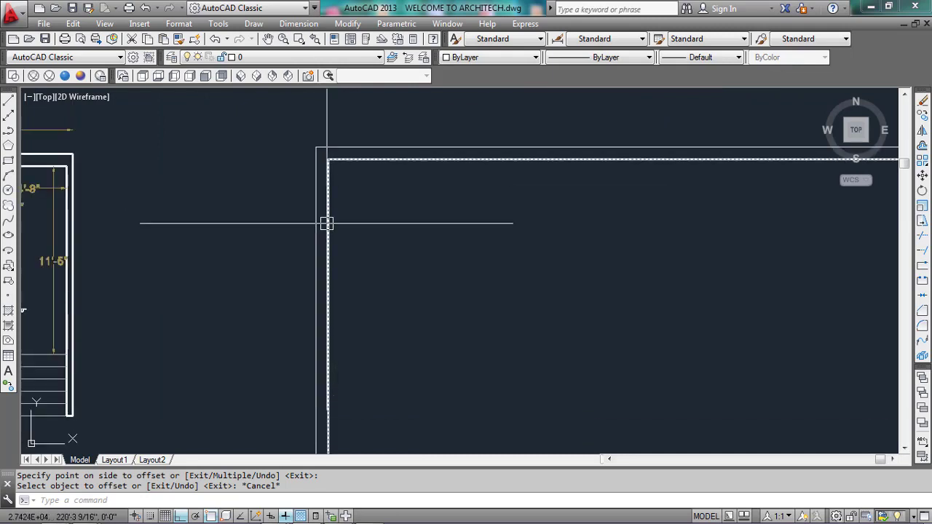
pyautogui.moveTo(326, 223)
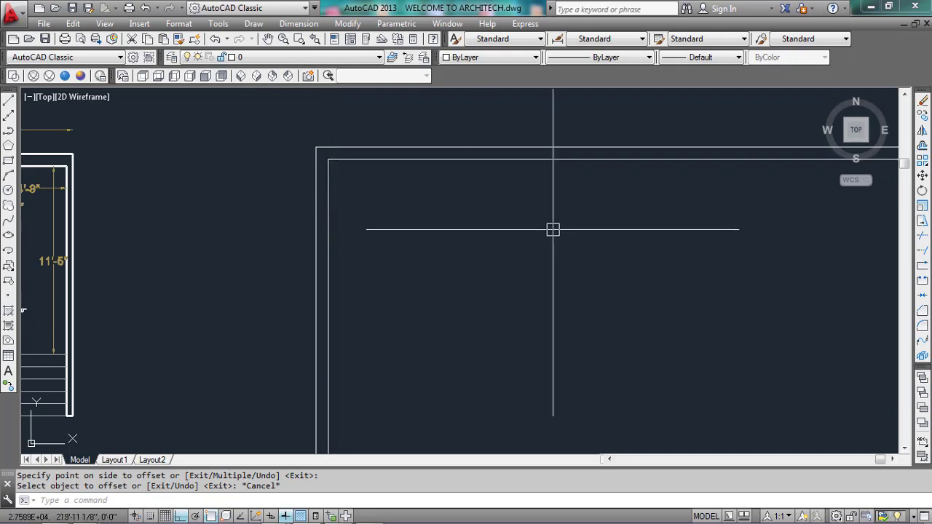
# - Explode both the outer and the inner rectangle of the new outline into separate lines
pyautogui.scroll(-3, 281, 167)
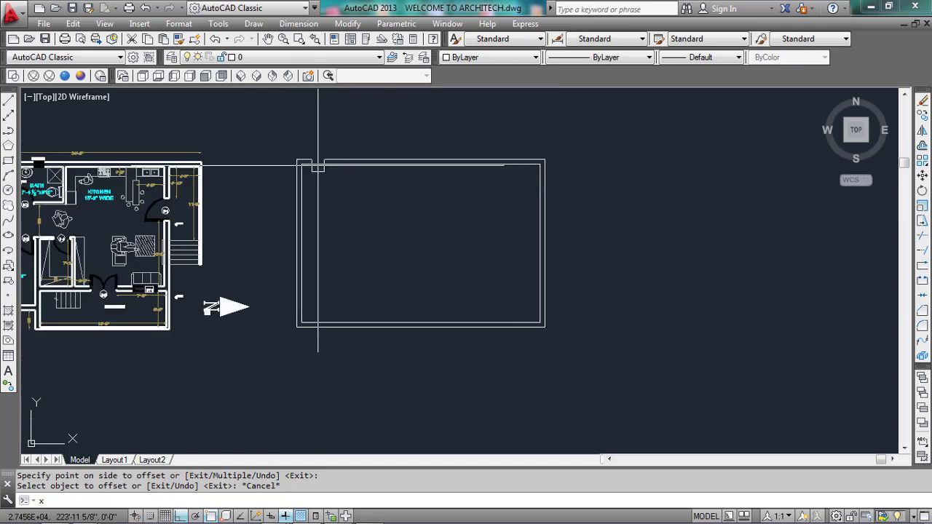
pyautogui.write('x')
pyautogui.press('Return')
pyautogui.click(348, 193)
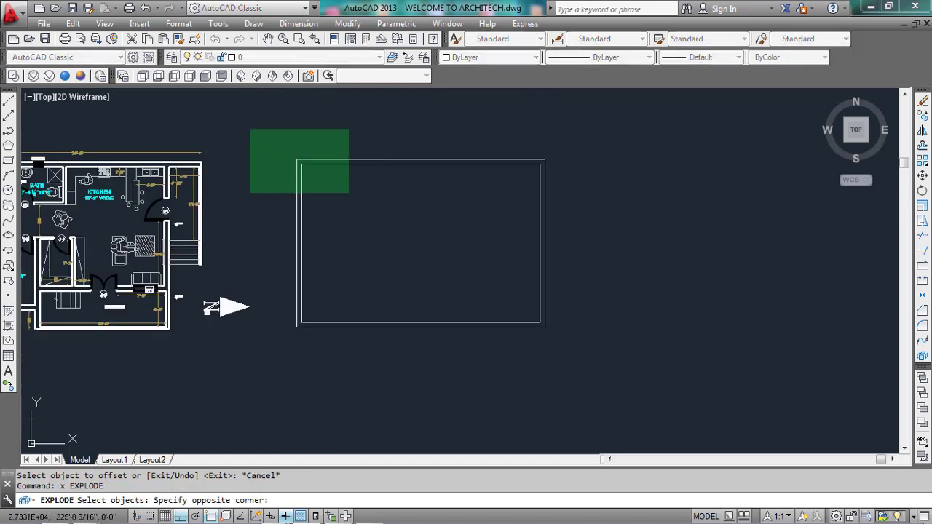
pyautogui.click(250, 128)
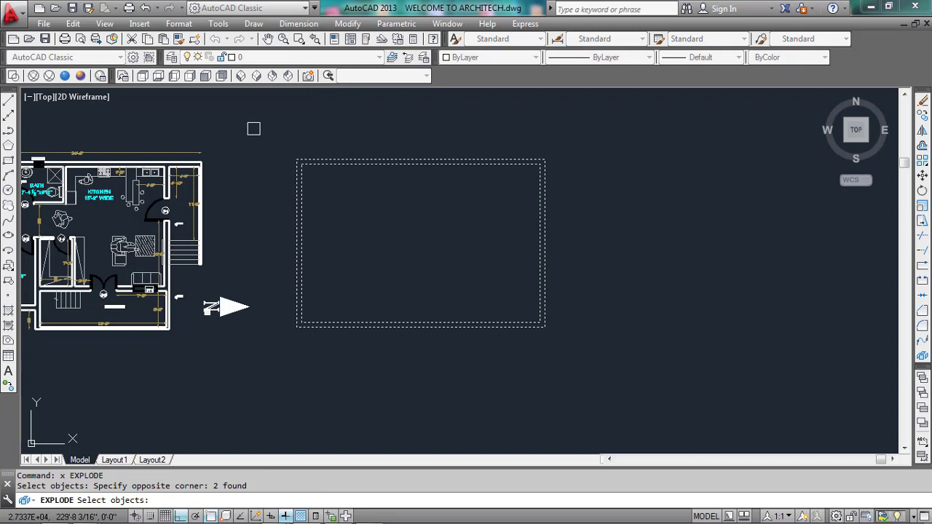
pyautogui.press('Return')
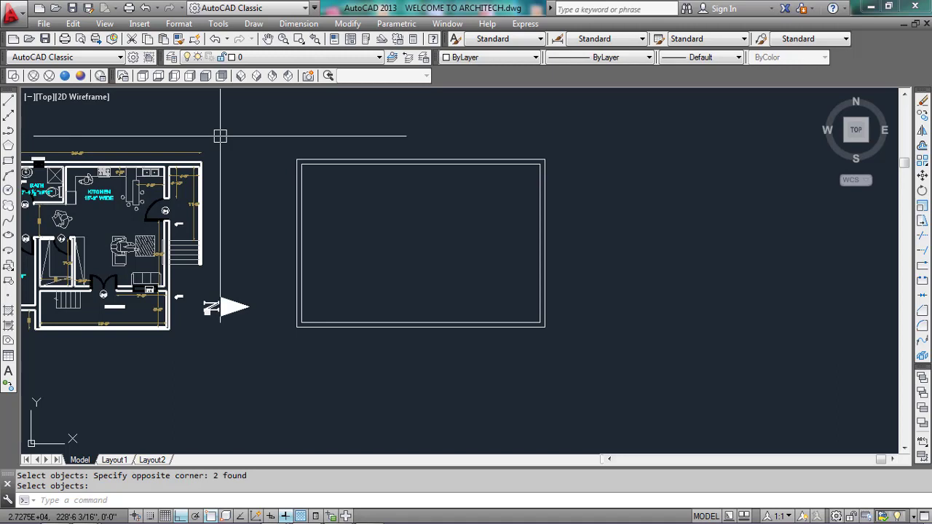
# - Offset the left wall's inner line 8'-7.5" into the new outline to mark the upper bedroom's width
pyautogui.write('o')
pyautogui.press('Return')
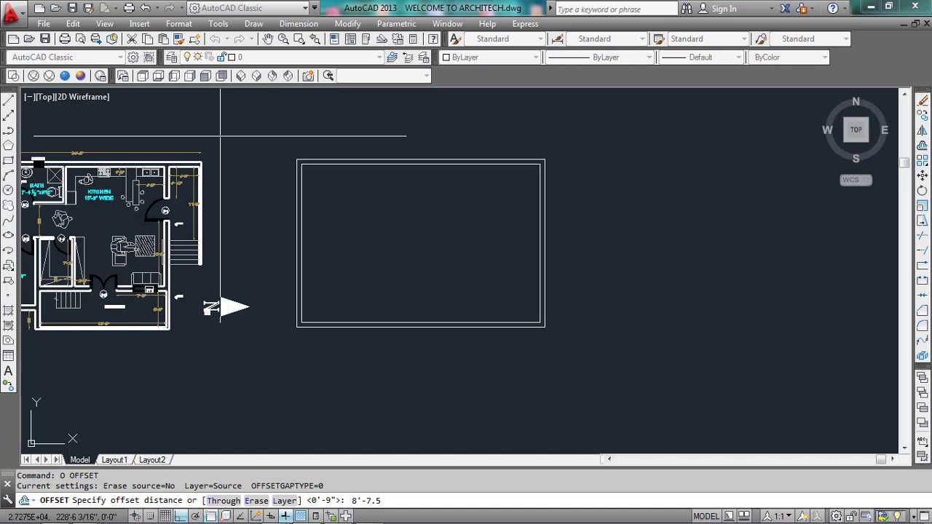
pyautogui.press('Return')
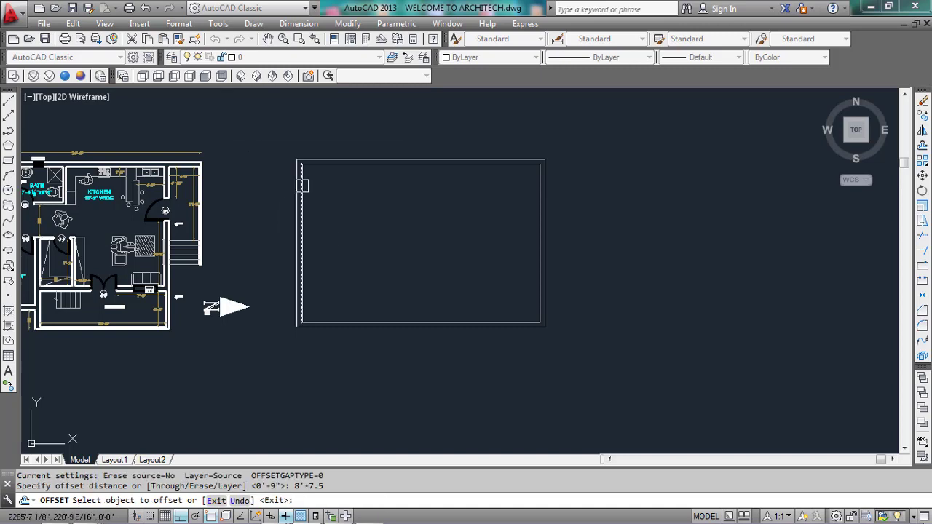
pyautogui.scroll(5, 290, 173)
pyautogui.scroll(2, 290, 173)
pyautogui.click(318, 201)
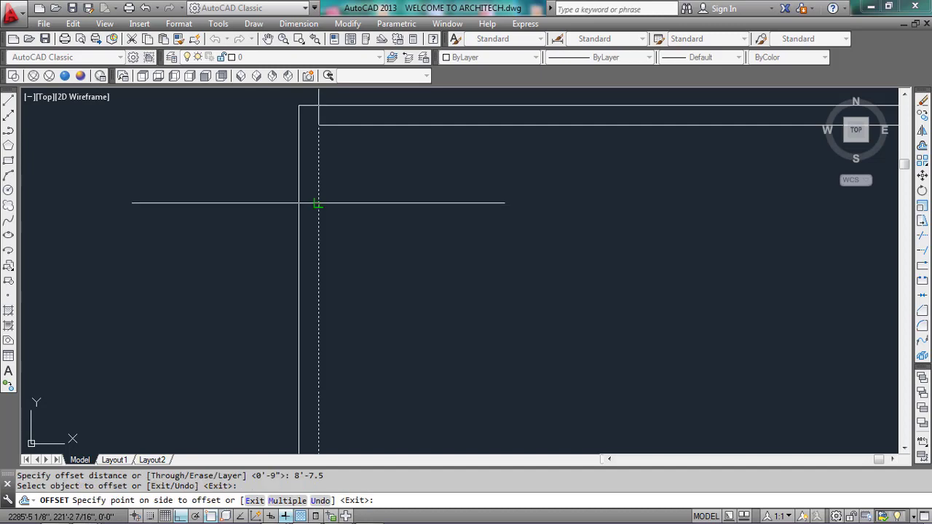
pyautogui.click(553, 177)
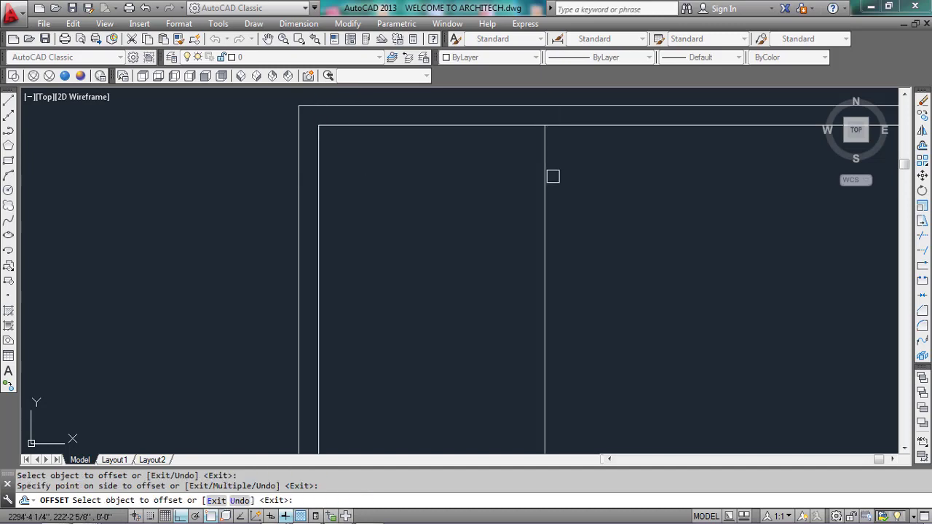
pyautogui.scroll(-6, 553, 177)
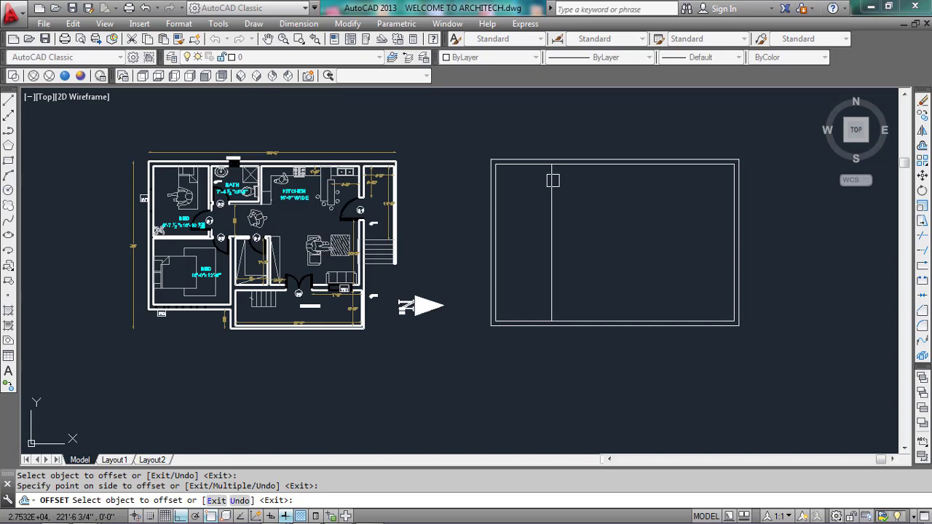
pyautogui.press('Escape')
# - Offset the new vertical partition line 4.5" to the right, away from the bedroom, to form the wall thickness
pyautogui.scroll(2, 544, 189)
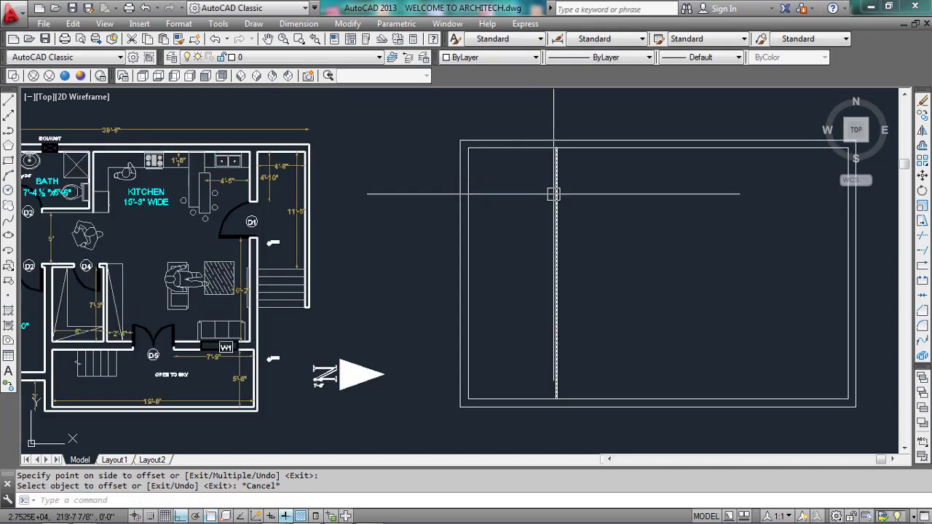
pyautogui.scroll(-4, 553, 194)
pyautogui.scroll(10, 302, 190)
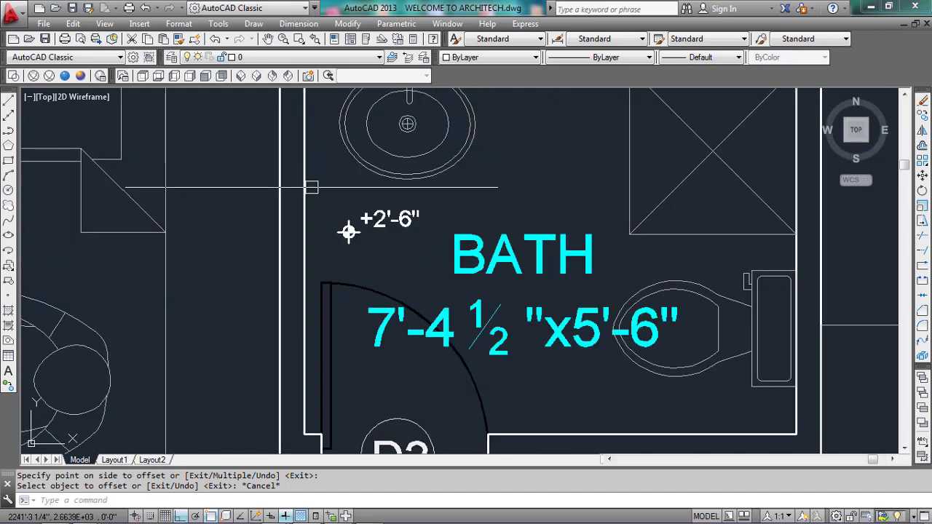
pyautogui.scroll(-5, 304, 191)
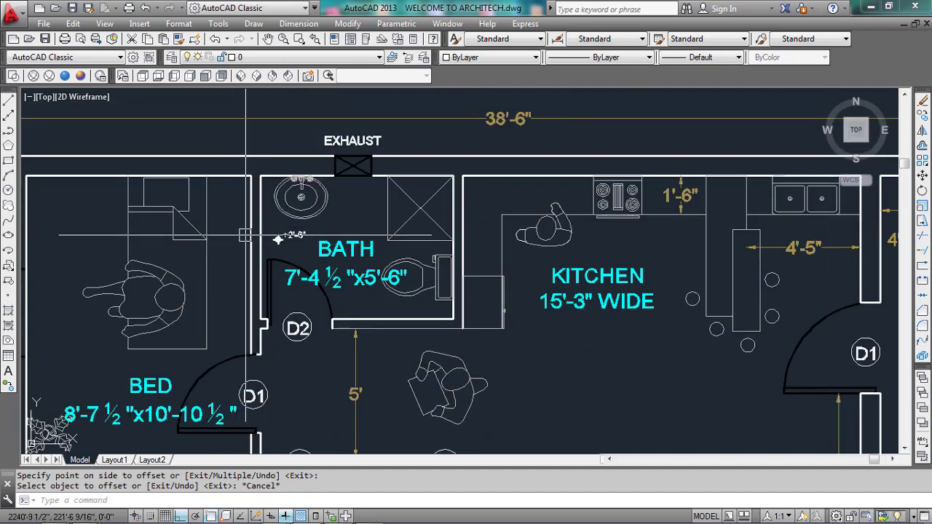
pyautogui.scroll(-8, 266, 225)
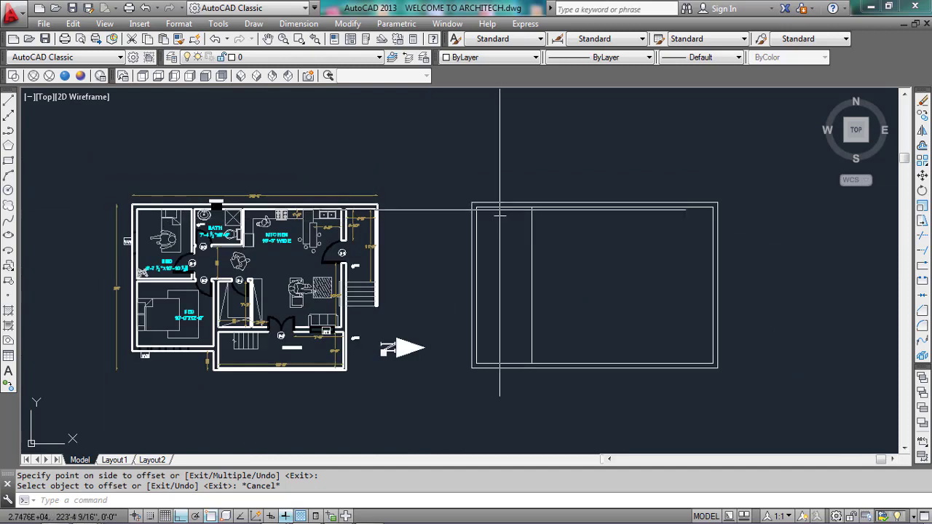
pyautogui.scroll(5, 562, 228)
pyautogui.write('o')
pyautogui.press('Return')
pyautogui.write('4.5')
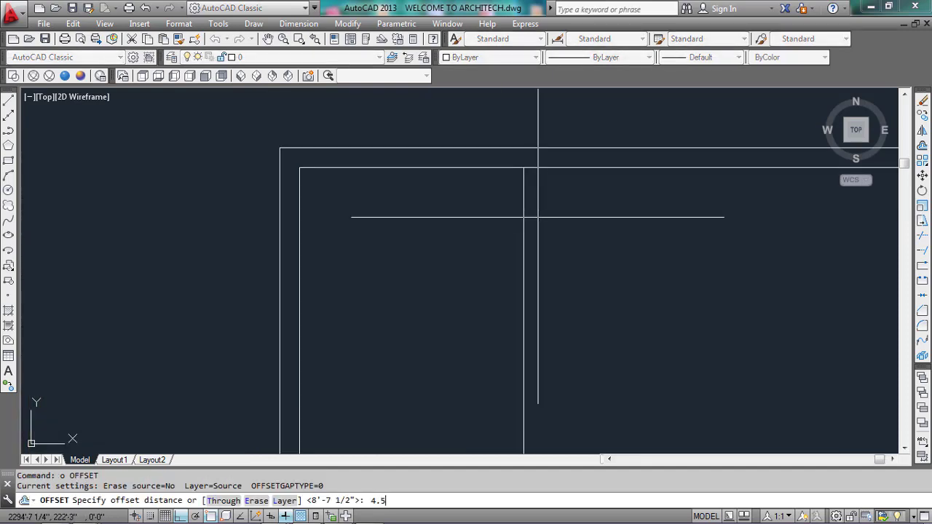
pyautogui.press('Return')
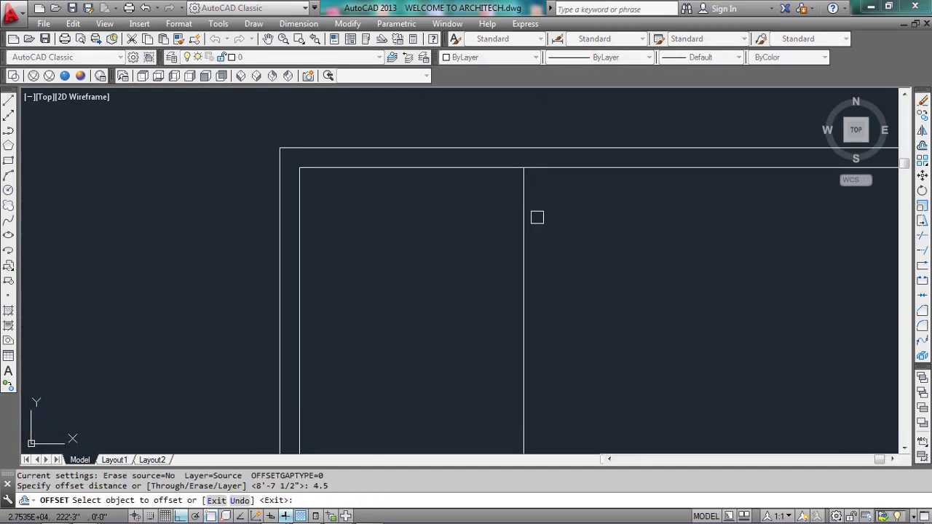
pyautogui.click(522, 239)
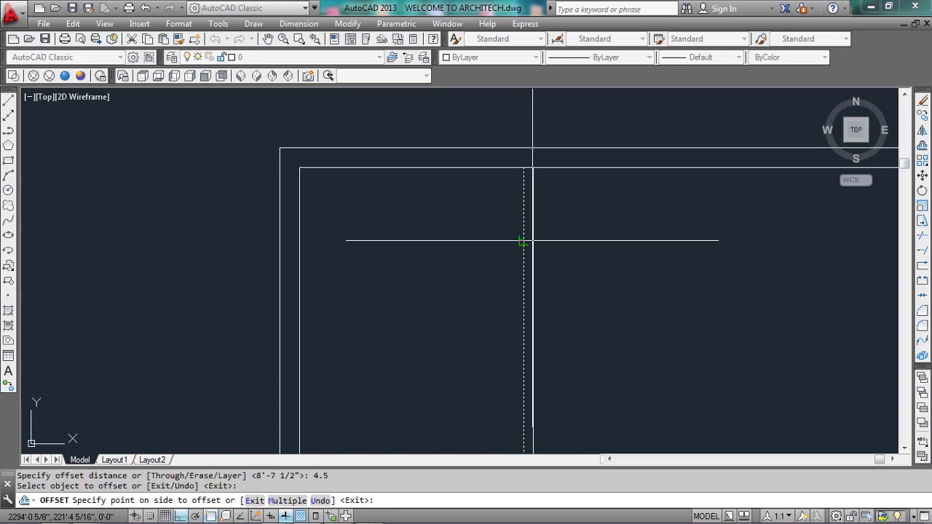
pyautogui.click(540, 241)
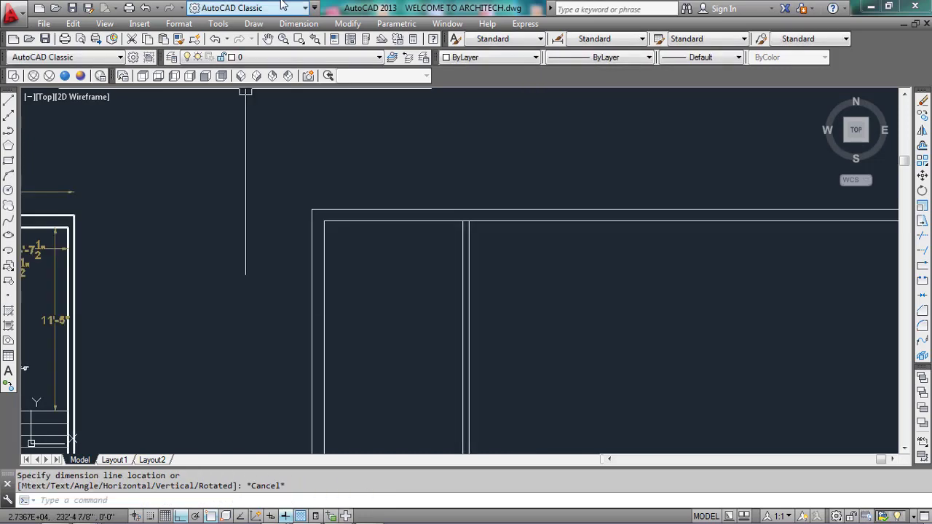
# - Add a linear dimension across the bedroom's width, from the outer wall's inner corner to the partition's near face
pyautogui.click(298, 24)
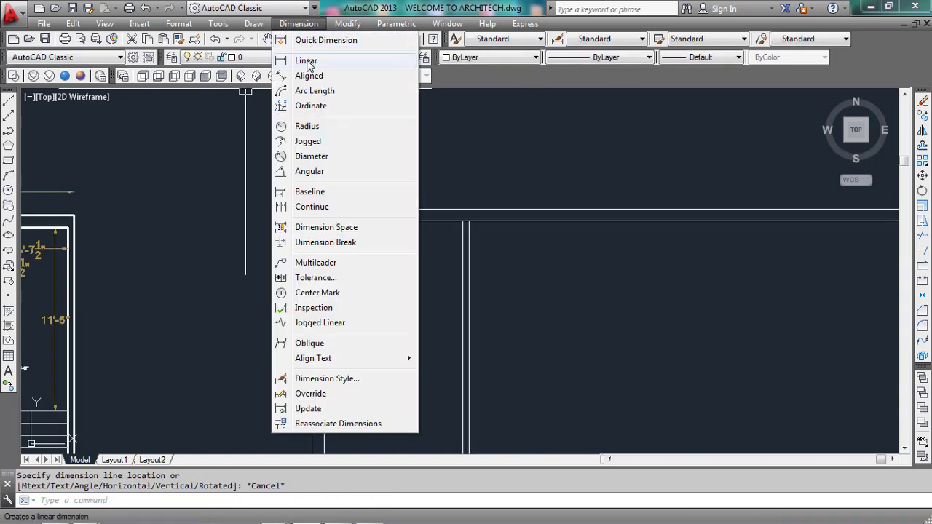
pyautogui.click(307, 62)
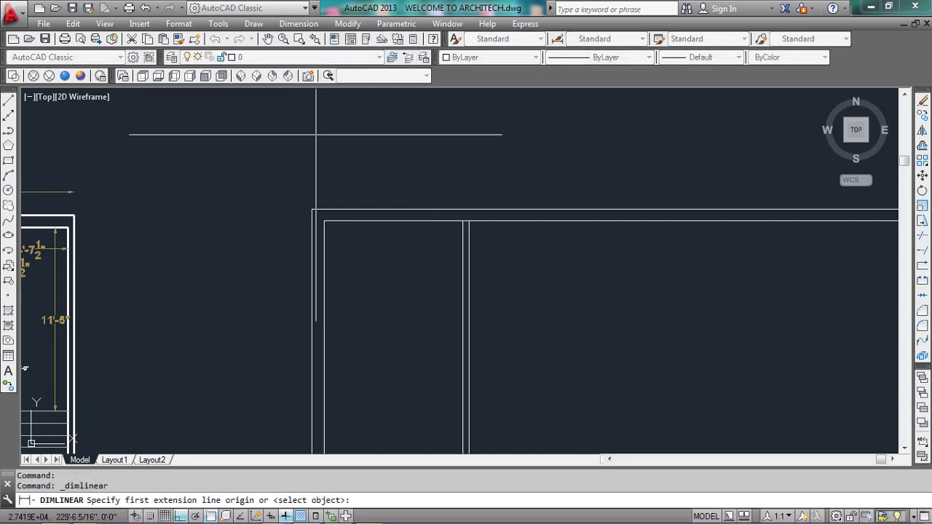
pyautogui.click(324, 220)
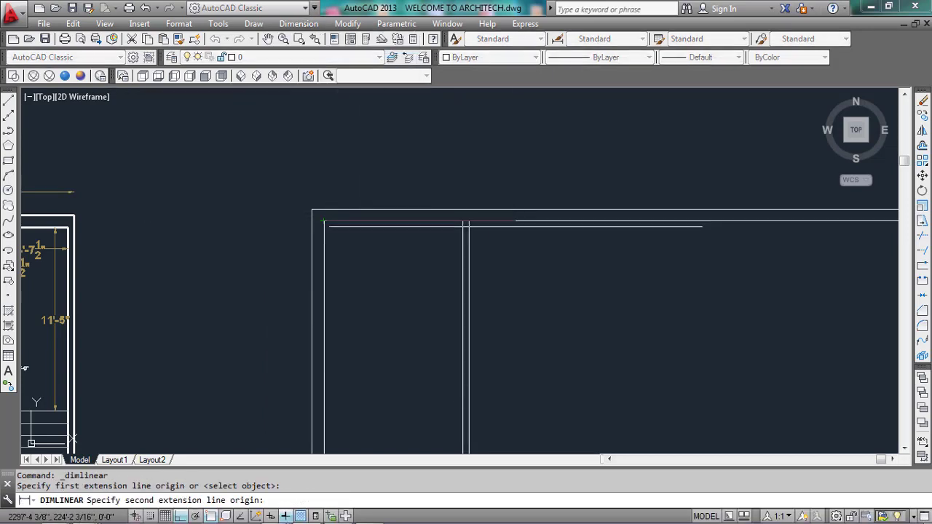
pyautogui.click(462, 221)
pyautogui.click(456, 277)
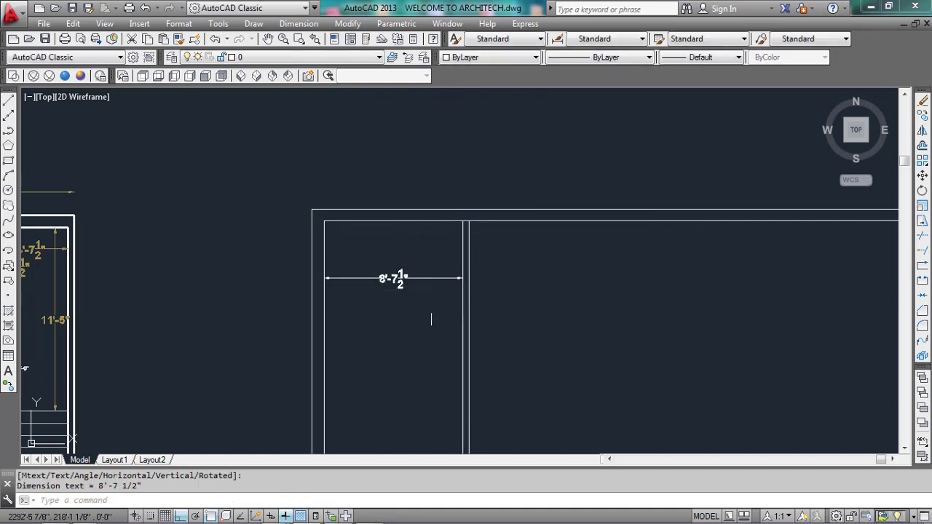
pyautogui.scroll(4, 427, 311)
pyautogui.scroll(-4, 422, 270)
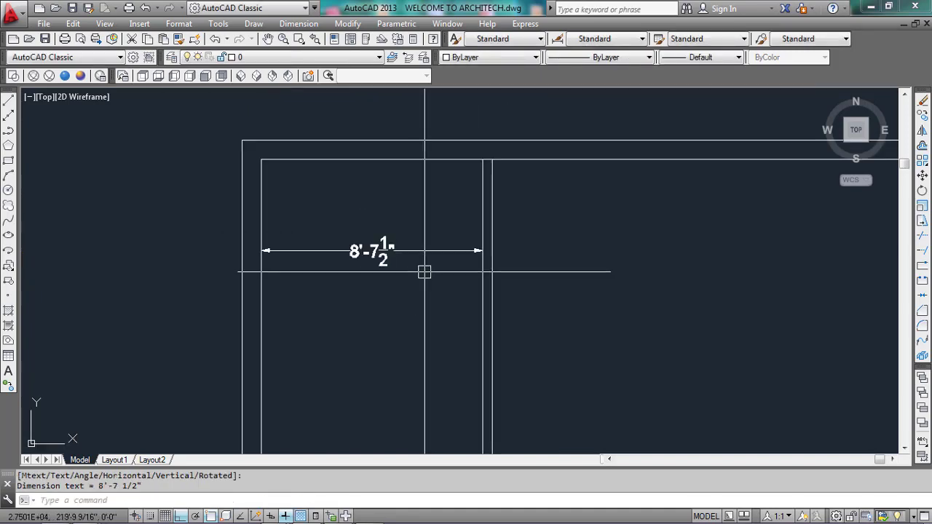
# - Erase the bedroom width dimension from the new outline
pyautogui.click(424, 275)
pyautogui.click(379, 216)
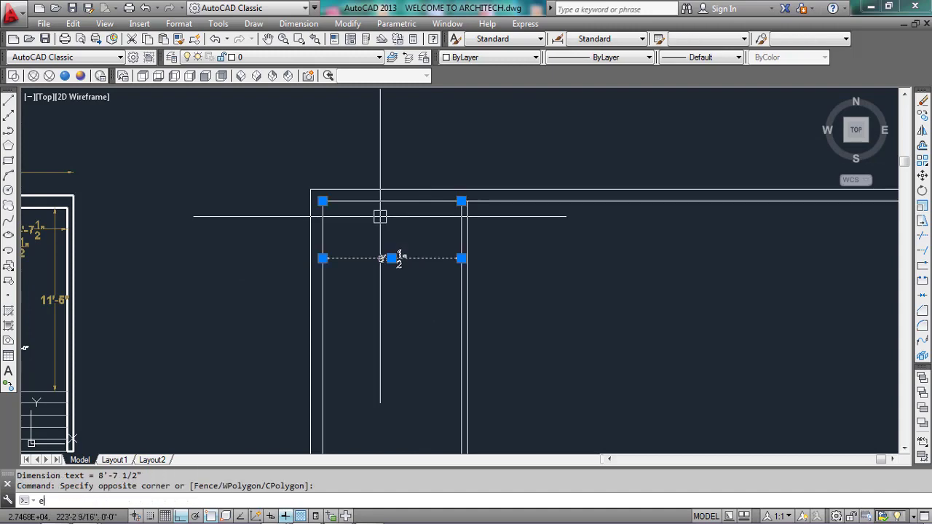
pyautogui.write('e')
pyautogui.press('Return')
pyautogui.scroll(-5, 590, 160)
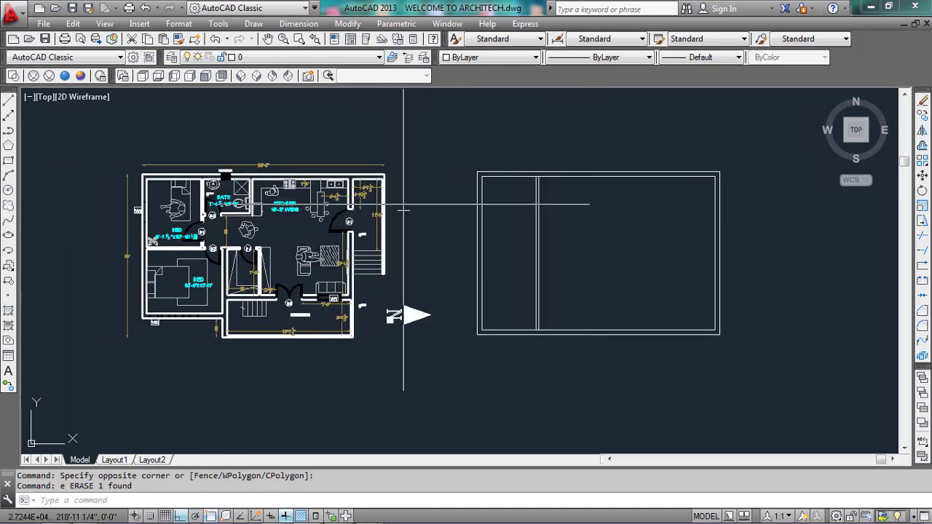
# - Examine the upper bedroom's size label in the reference plan and compare the room with the new outline's bedroom corner
pyautogui.scroll(6, 103, 204)
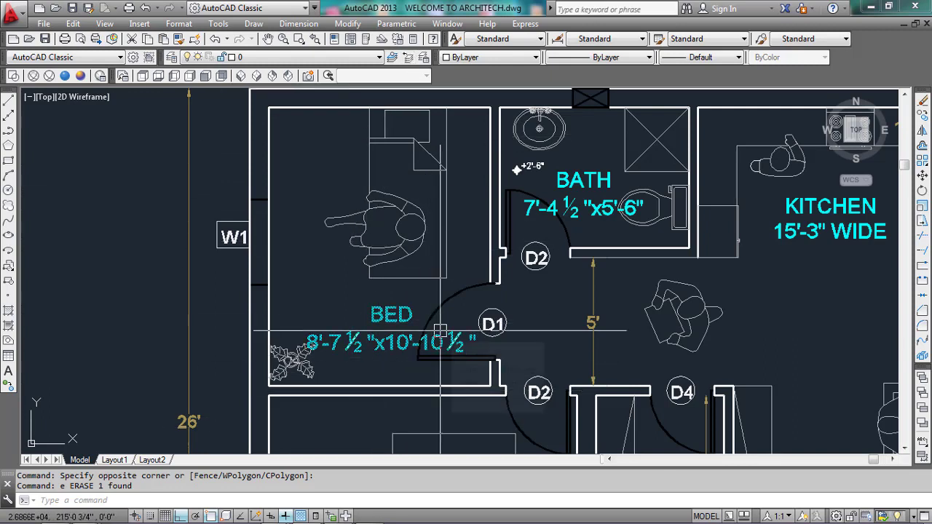
pyautogui.moveTo(439, 330)
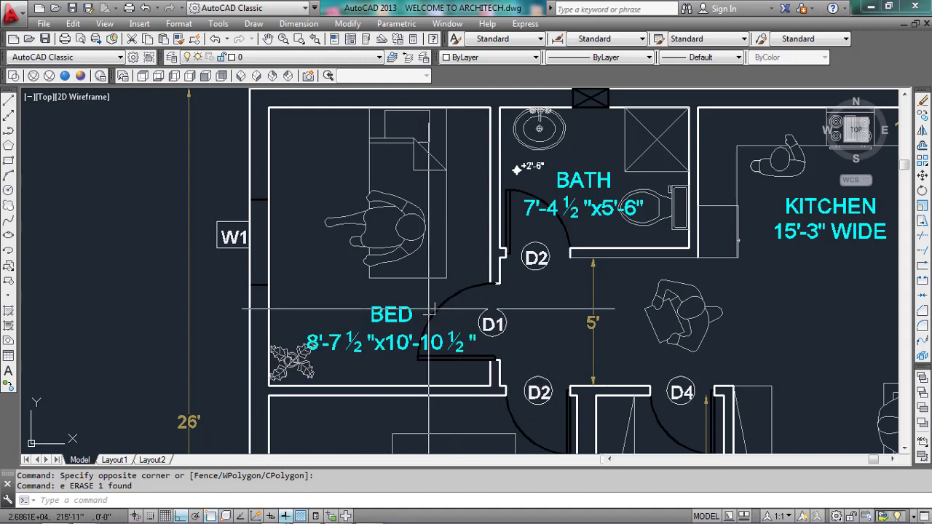
pyautogui.scroll(-3, 53, 306)
pyautogui.scroll(-2, 571, 321)
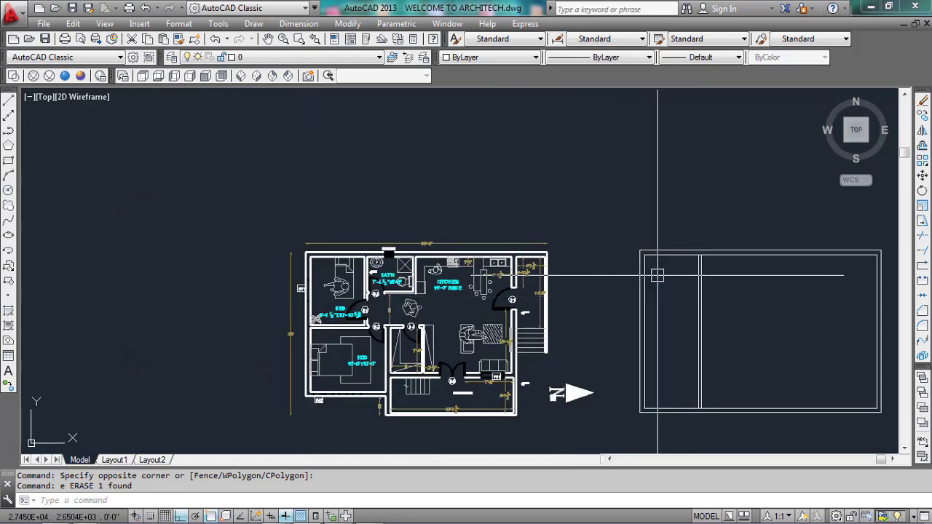
pyautogui.scroll(1, 657, 275)
pyautogui.scroll(3, 704, 271)
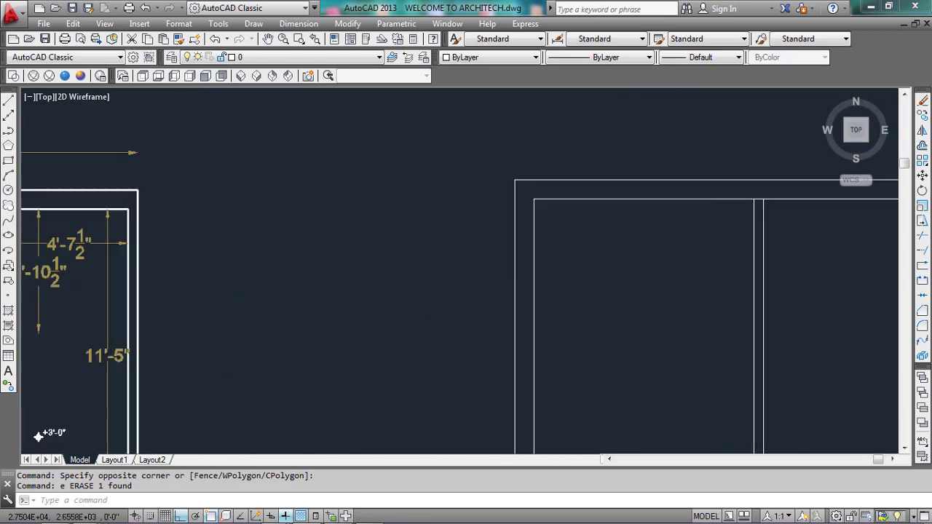
pyautogui.scroll(-2, 246, 318)
pyautogui.scroll(2, 417, 330)
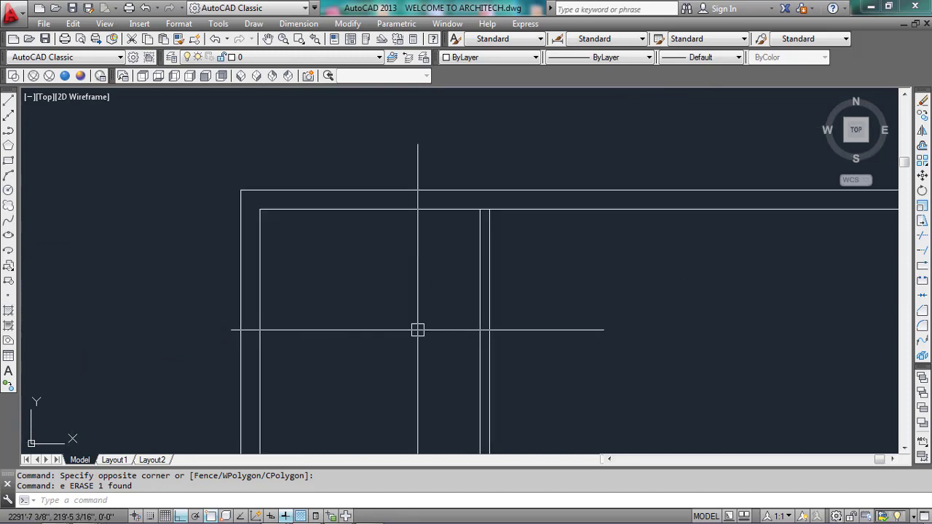
# - Offset the top wall's inner line 10'-10.5" downward to mark the upper bedroom's depth
pyautogui.press('Return')
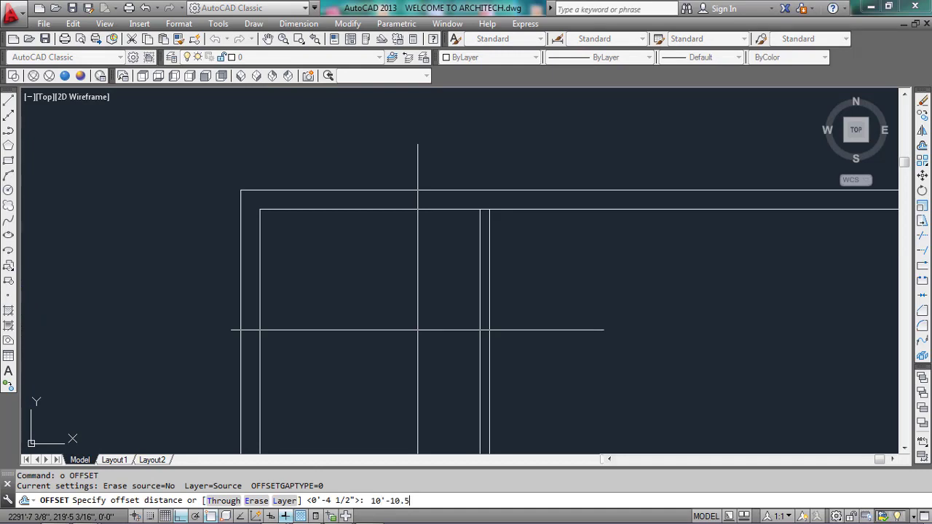
pyautogui.press('Return')
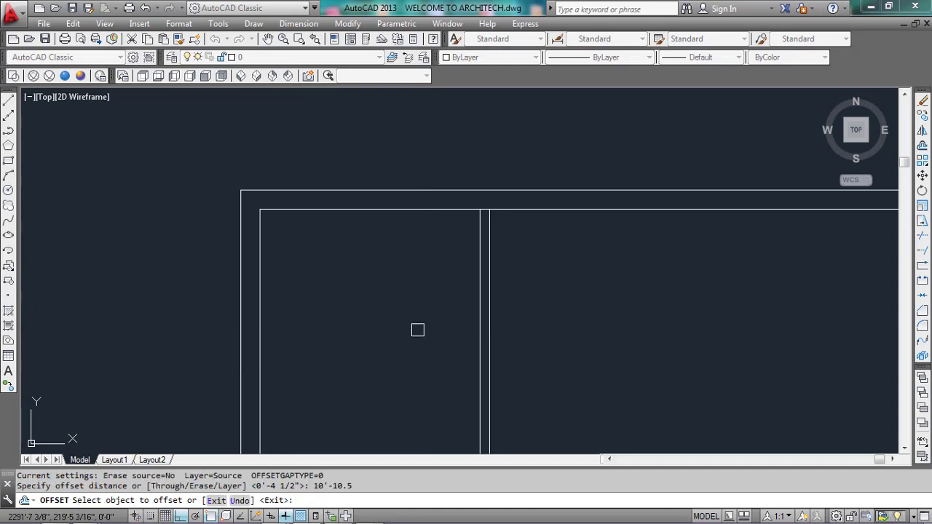
pyautogui.click(366, 213)
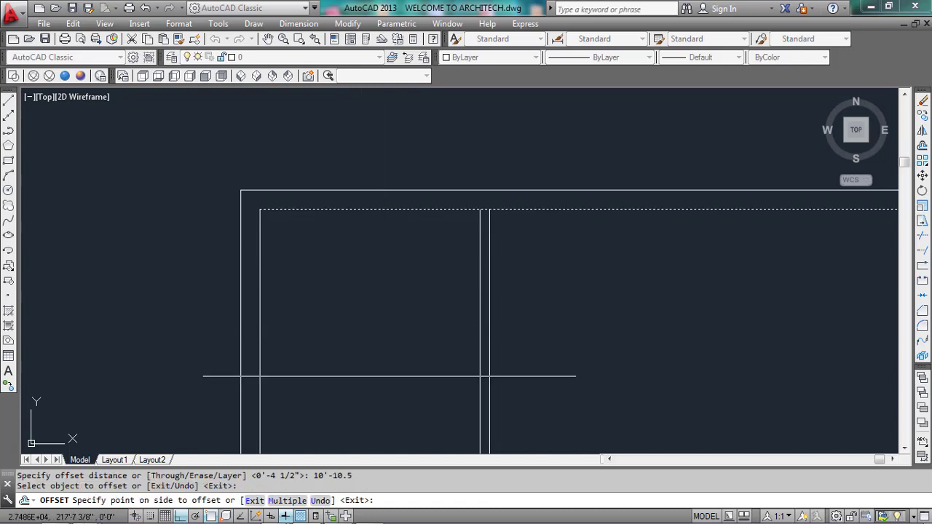
pyautogui.click(386, 411)
pyautogui.scroll(-3, 354, 312)
pyautogui.scroll(2, 377, 364)
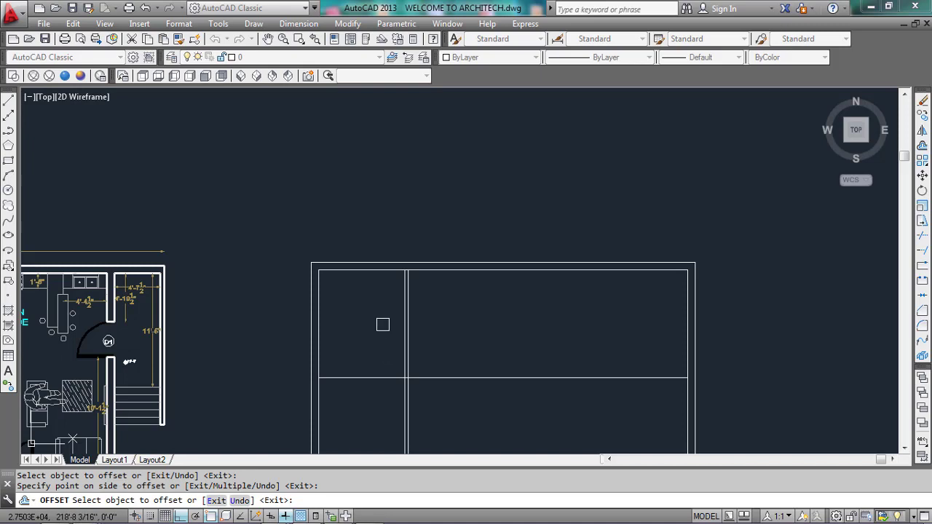
pyautogui.scroll(-2, 382, 324)
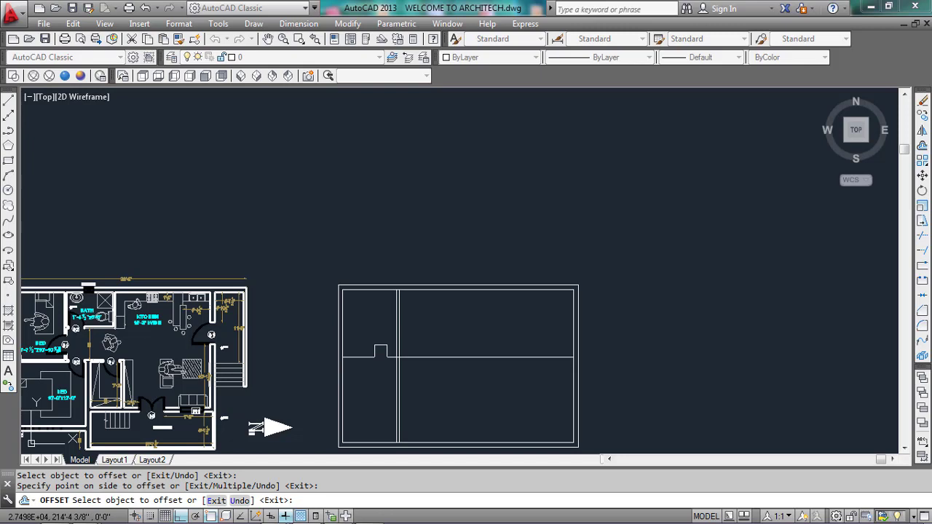
pyautogui.press('Escape')
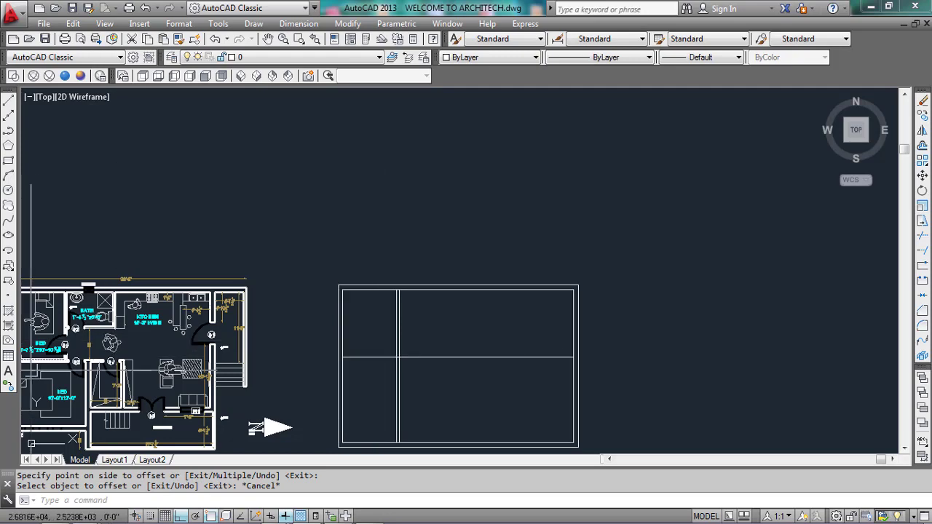
# - Offset the upper bedroom's lower boundary line 4.5" downward to give the horizontal partition its thickness
pyautogui.scroll(10, 50, 366)
pyautogui.scroll(-2, 49, 366)
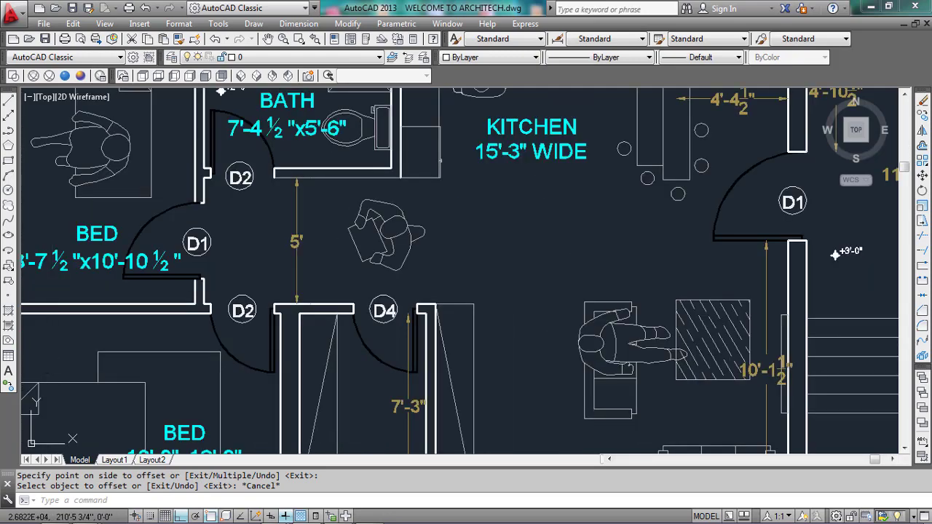
pyautogui.scroll(-5, 21, 291)
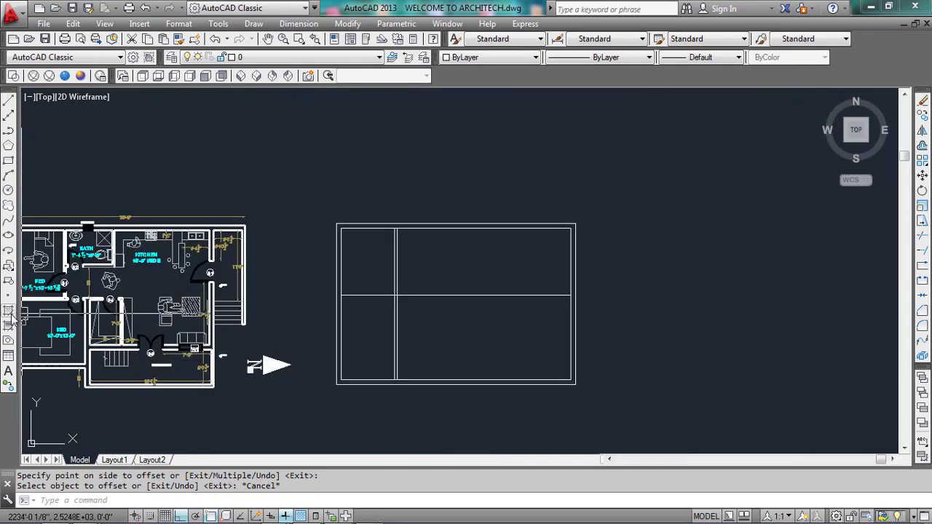
pyautogui.scroll(4, 345, 284)
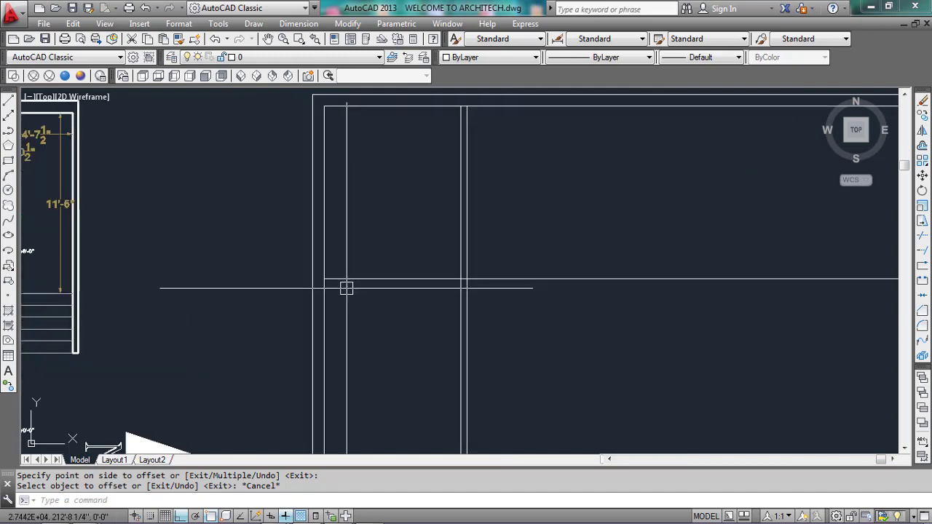
pyautogui.write('o')
pyautogui.press('Return')
pyautogui.write('4.5')
pyautogui.press('Return')
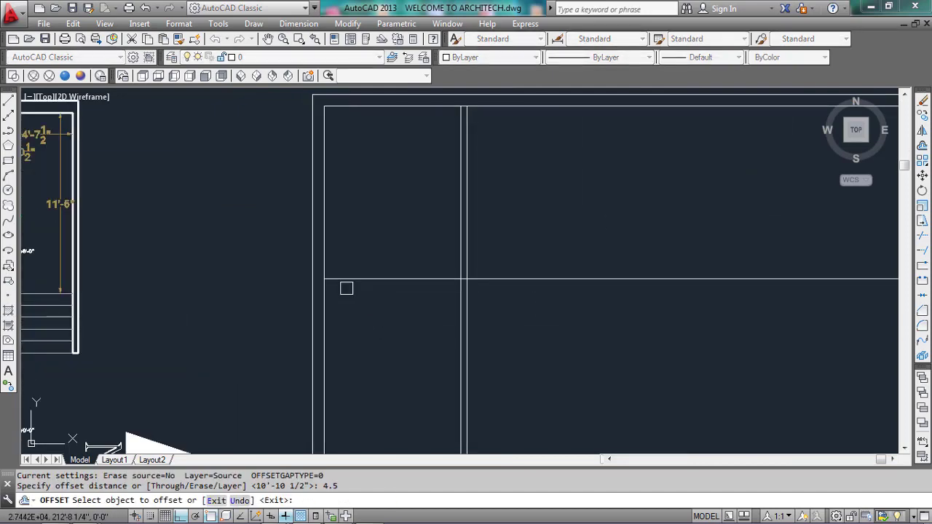
pyautogui.click(346, 279)
pyautogui.click(362, 354)
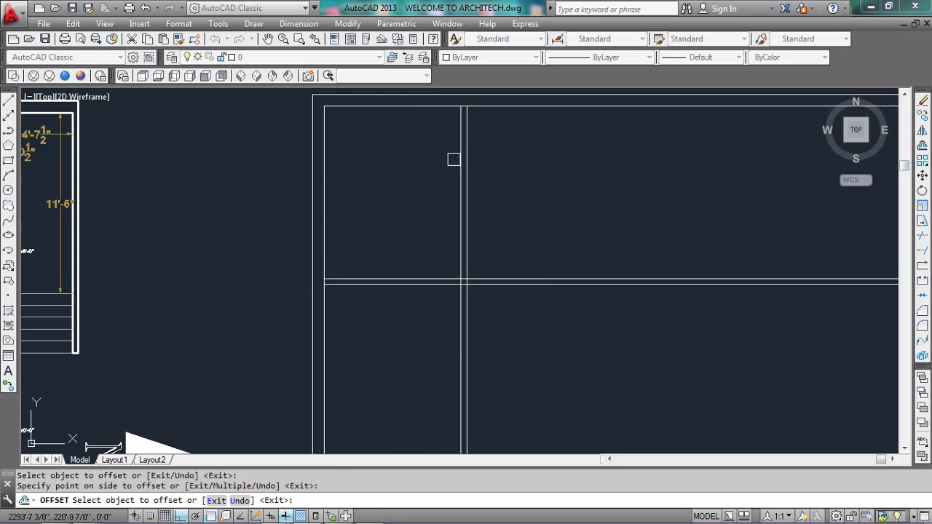
# - Check the bath's size in the reference plan and offset the vertical partition's right face 7'-4.5" to the right for the bath's width
pyautogui.scroll(3, 362, 154)
pyautogui.scroll(-3, 308, 324)
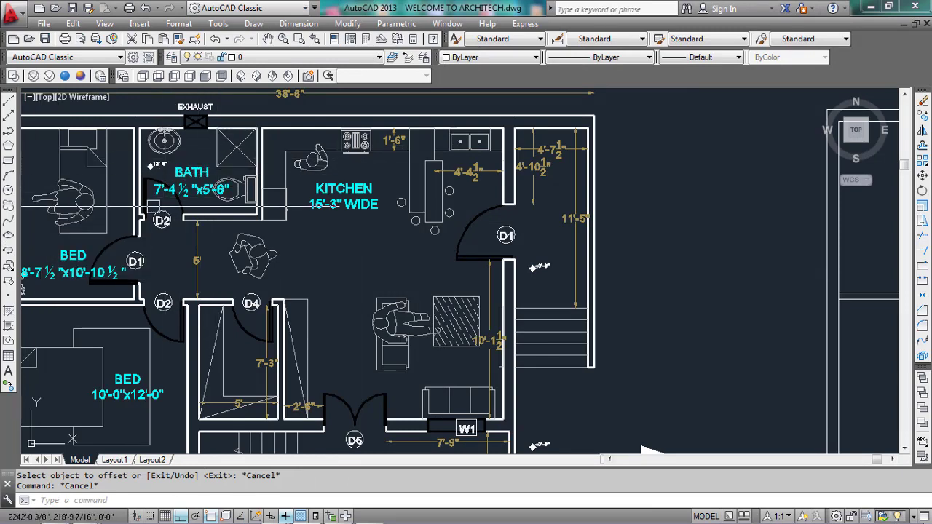
pyautogui.scroll(4, 148, 197)
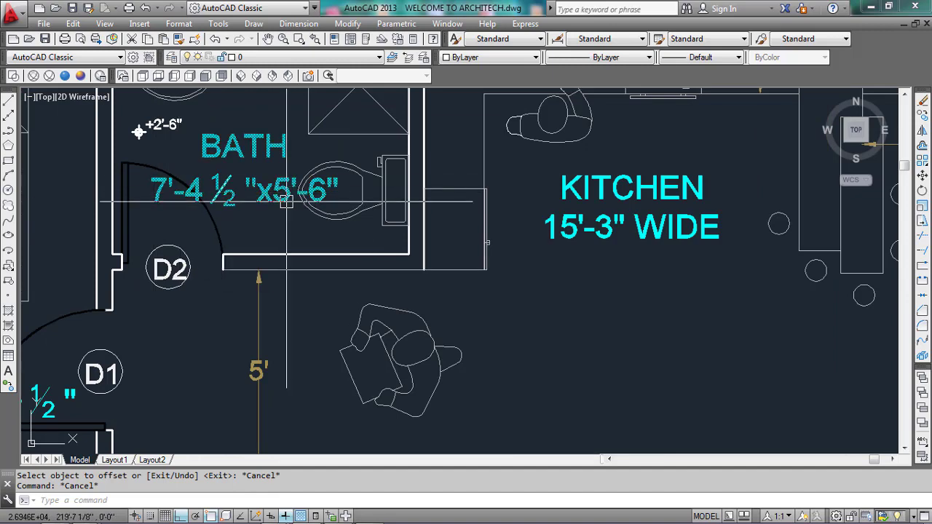
pyautogui.scroll(-5, 80, 218)
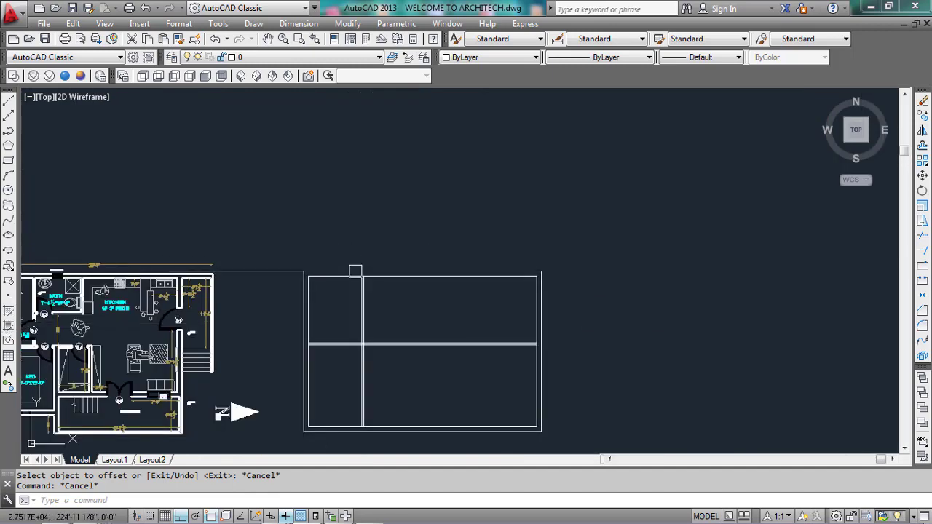
pyautogui.scroll(5, 365, 318)
pyautogui.scroll(-4, 335, 306)
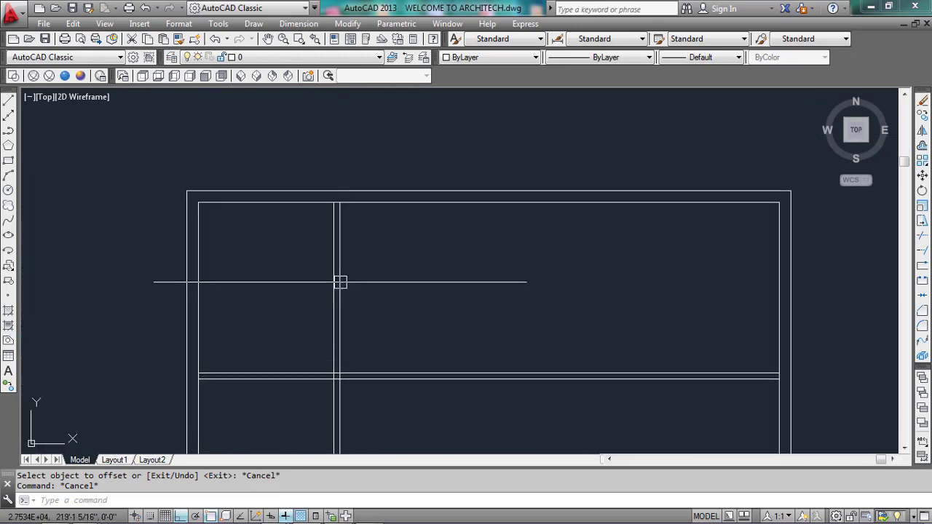
pyautogui.click(340, 283)
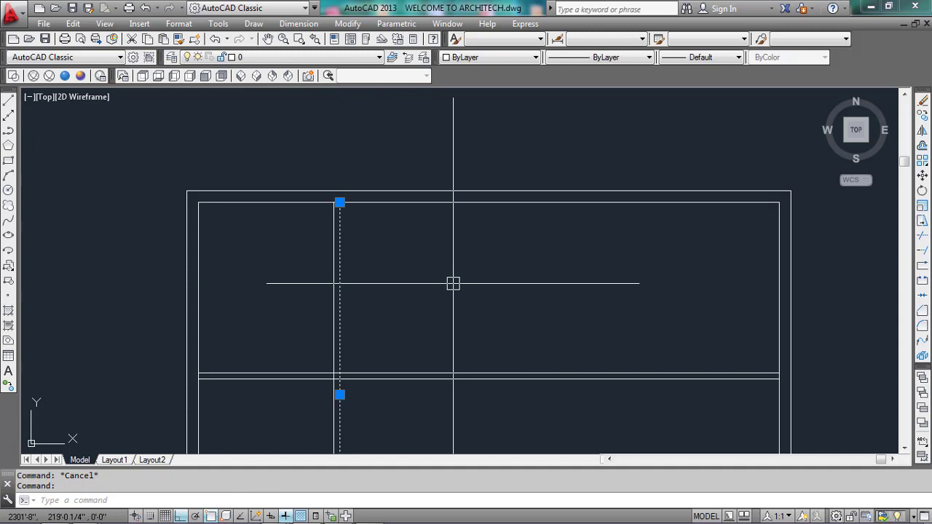
pyautogui.press('Return')
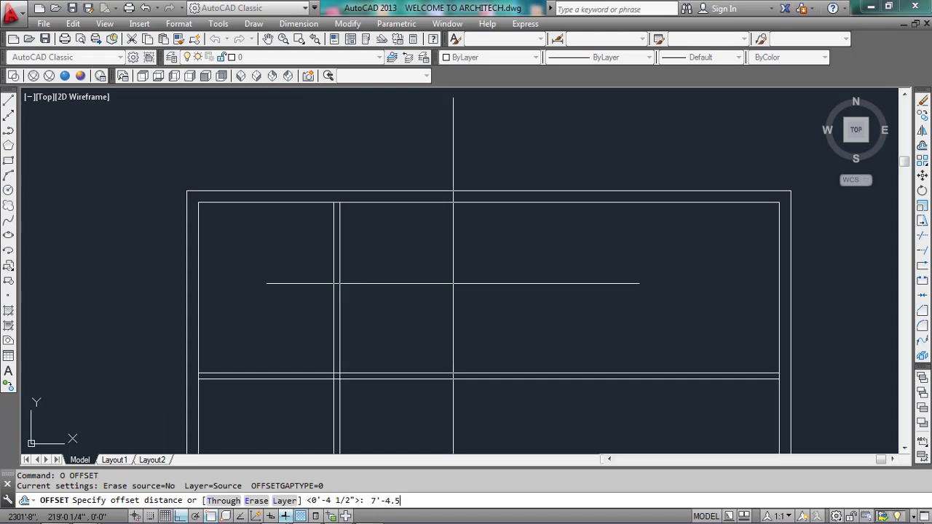
pyautogui.press('Return')
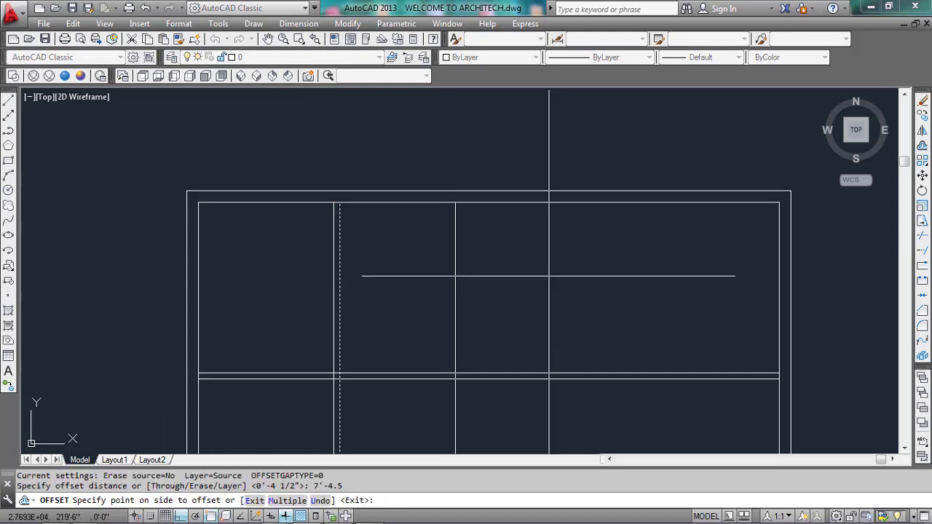
pyautogui.click(548, 276)
# - Offset the bath's new side line 4.5" toward the kitchen to form the partition between bath and kitchen
pyautogui.scroll(-4, 662, 248)
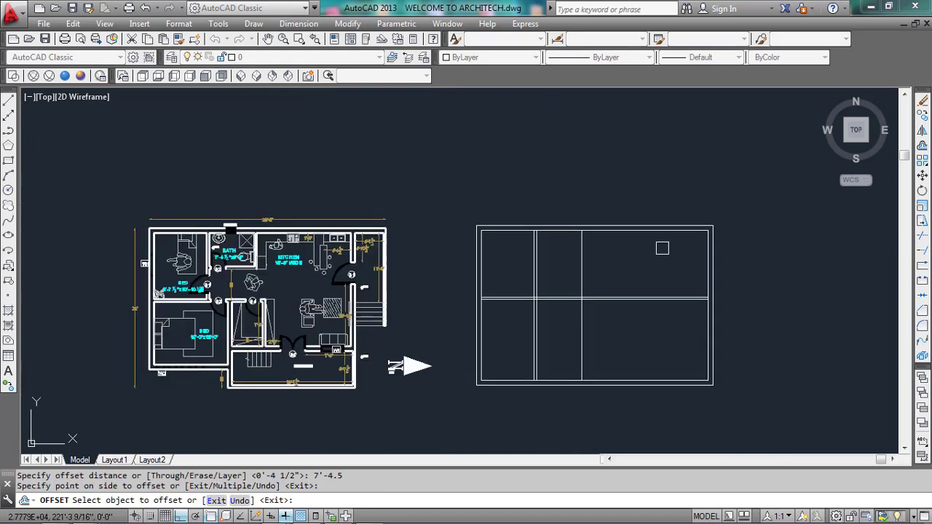
pyautogui.scroll(10, 281, 219)
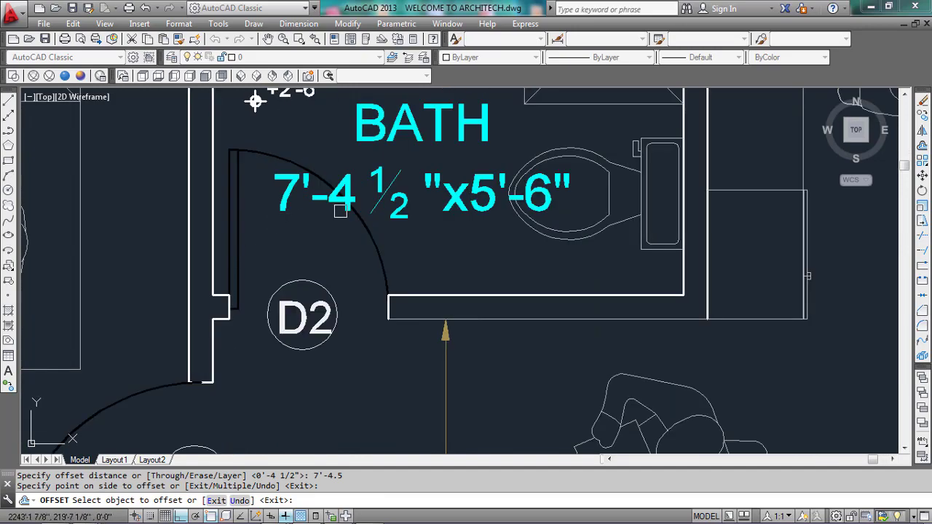
pyautogui.scroll(-6, 153, 308)
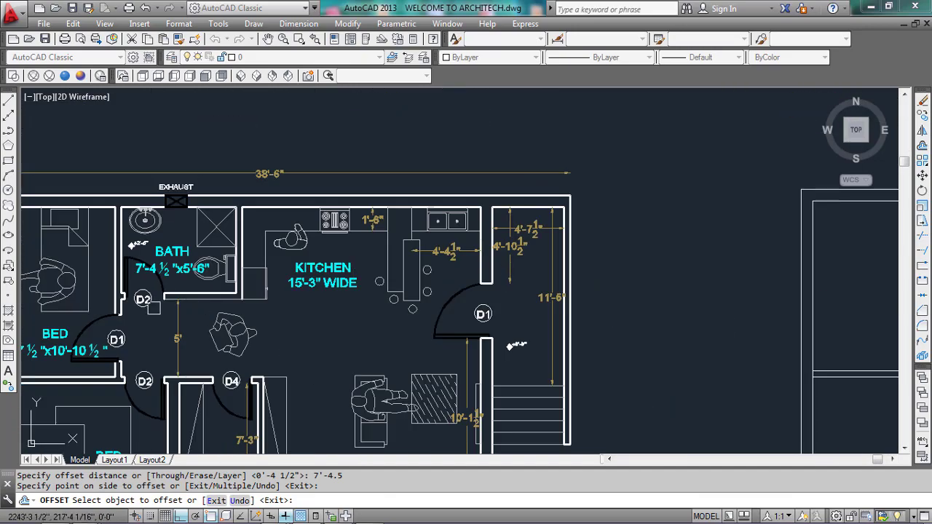
pyautogui.scroll(-3, 153, 307)
pyautogui.scroll(5, 525, 296)
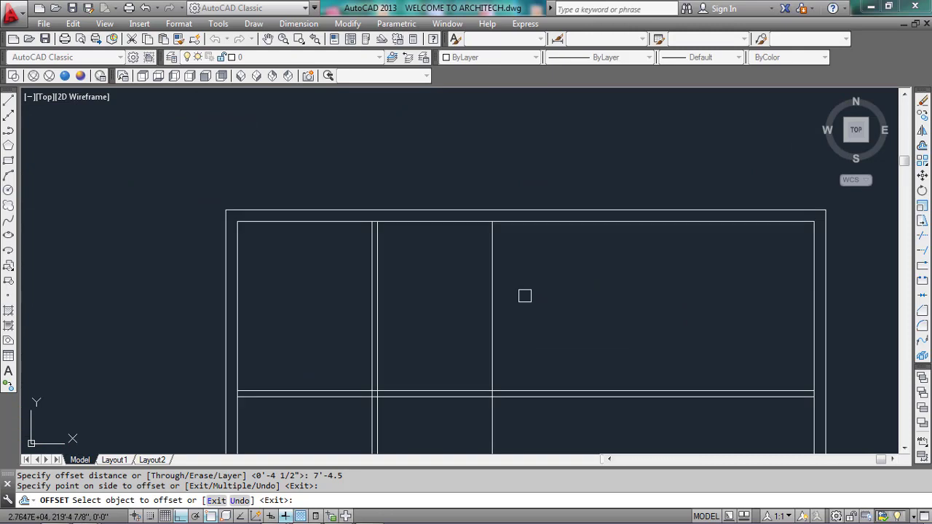
pyautogui.click(493, 295)
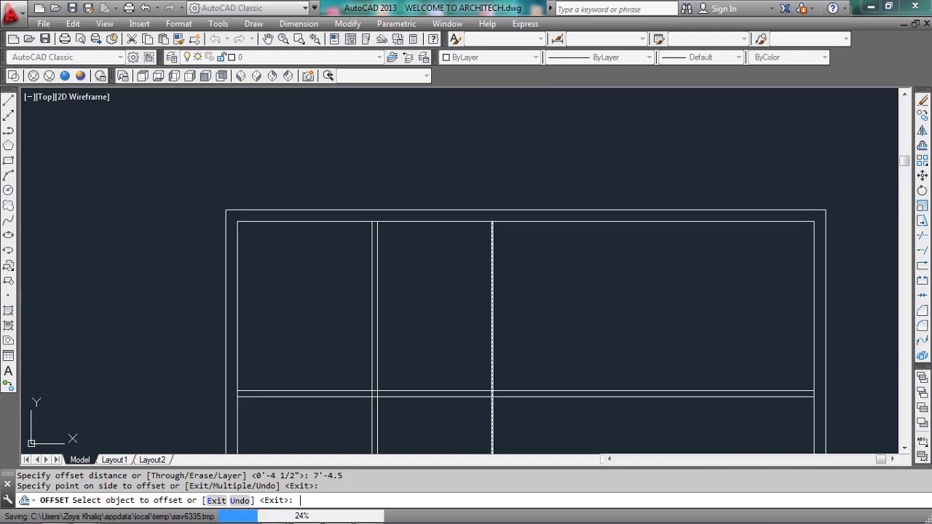
pyautogui.press('Return')
pyautogui.write('o')
pyautogui.press('Return')
pyautogui.write('4.')
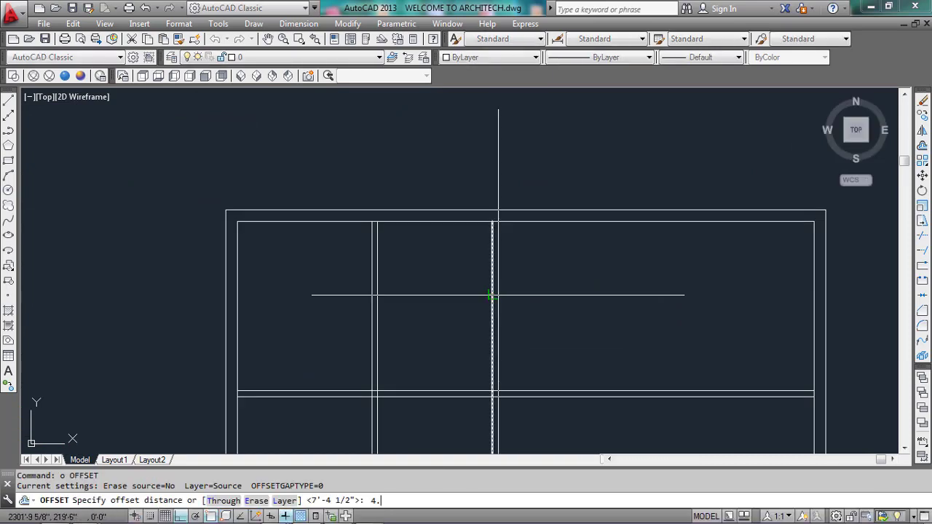
pyautogui.write('5')
pyautogui.press('Return')
pyautogui.click(493, 300)
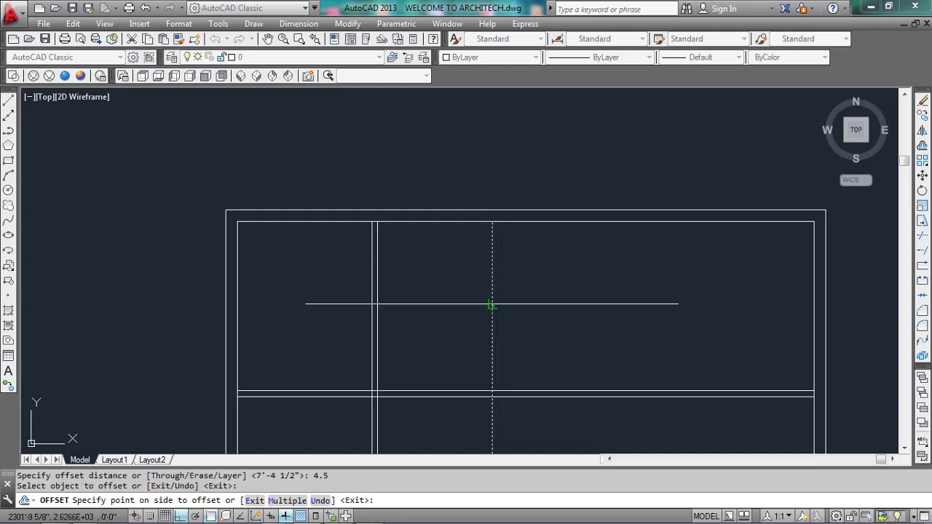
pyautogui.click(535, 295)
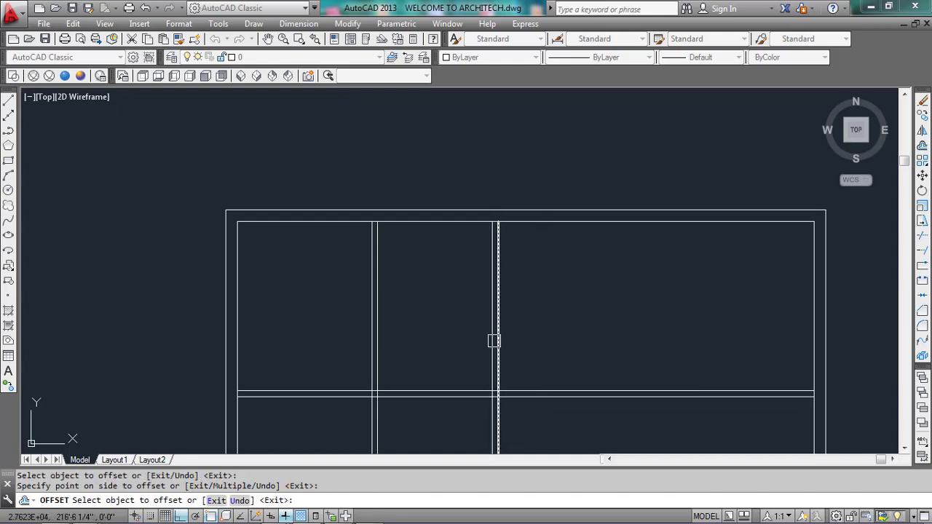
pyautogui.press('Escape')
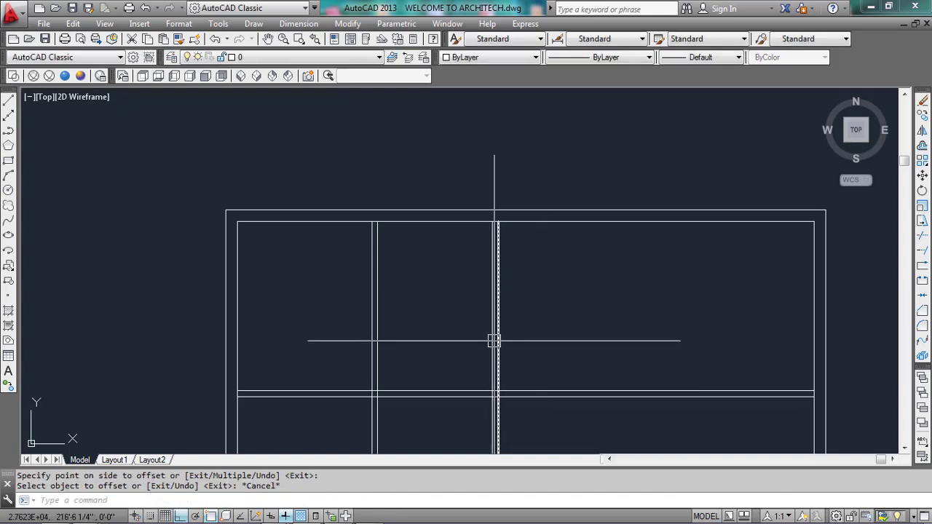
# - Offset the top wall's inner line 5'-6" downward to mark the bath's depth
pyautogui.write('o')
pyautogui.press('Return')
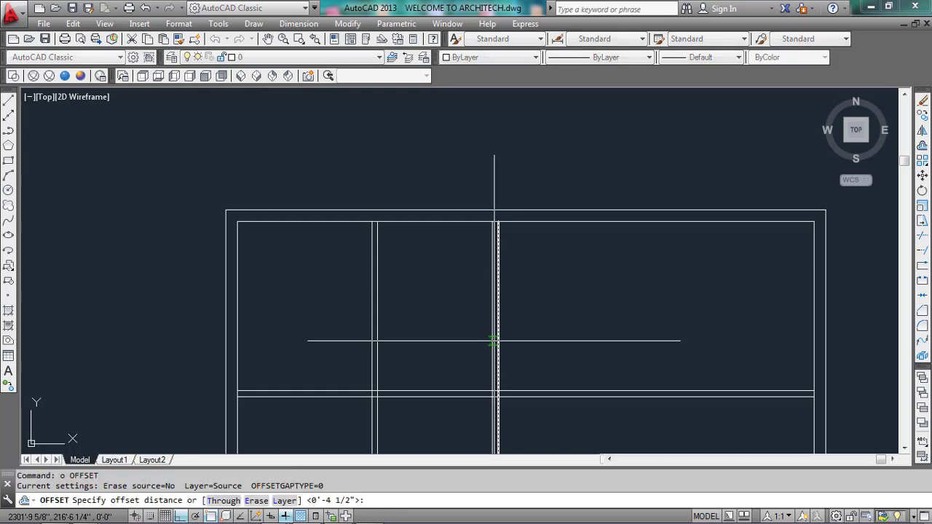
pyautogui.write('5')
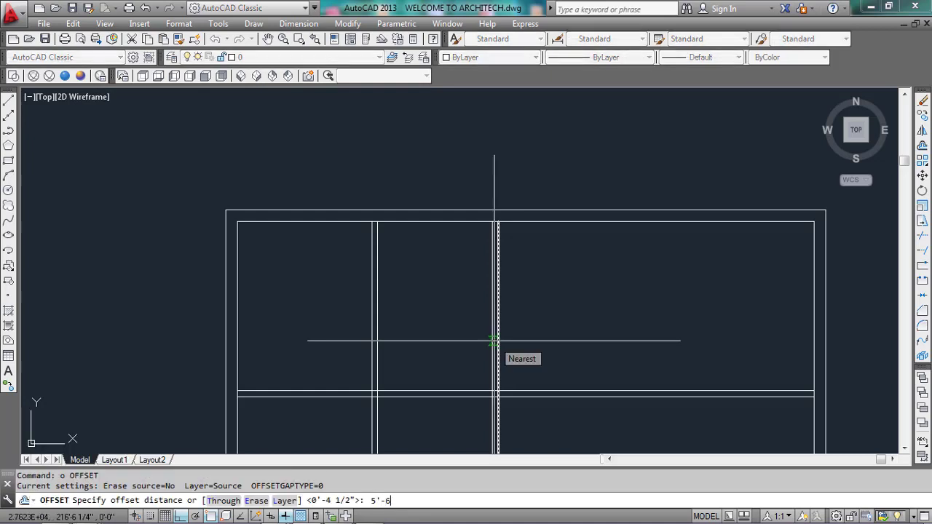
pyautogui.write("'-6")
pyautogui.press('Return')
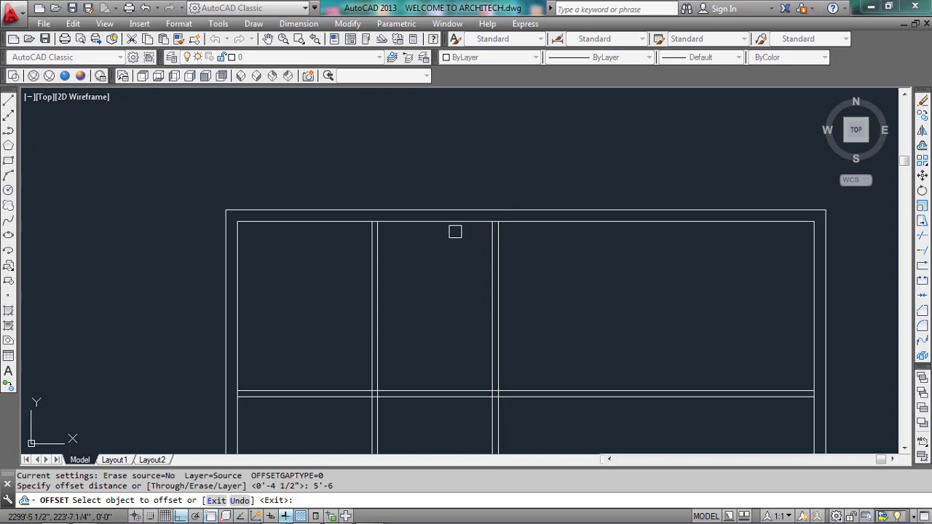
pyautogui.click(458, 226)
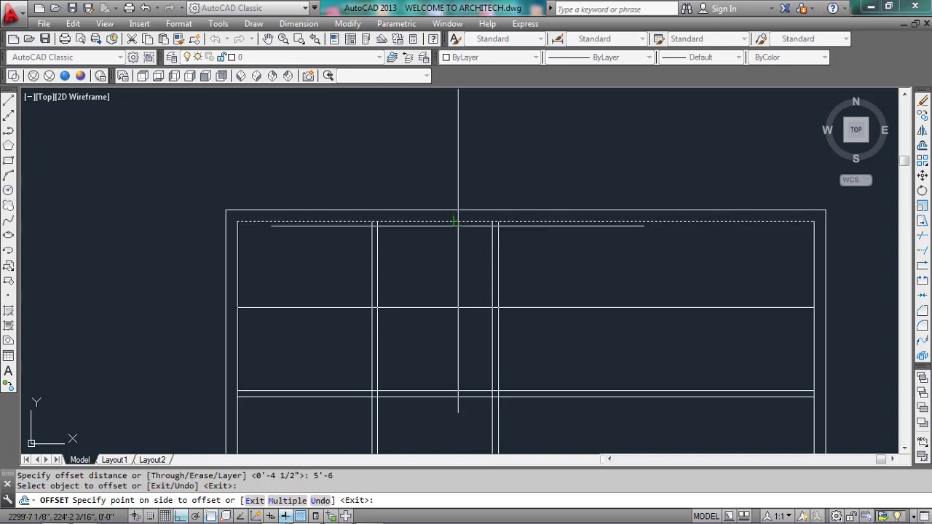
pyautogui.click(451, 339)
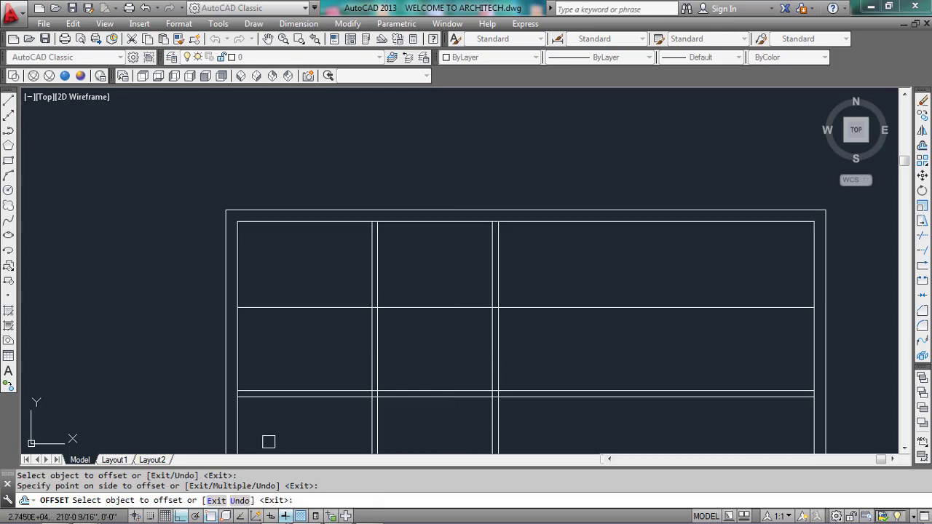
pyautogui.press('Escape')
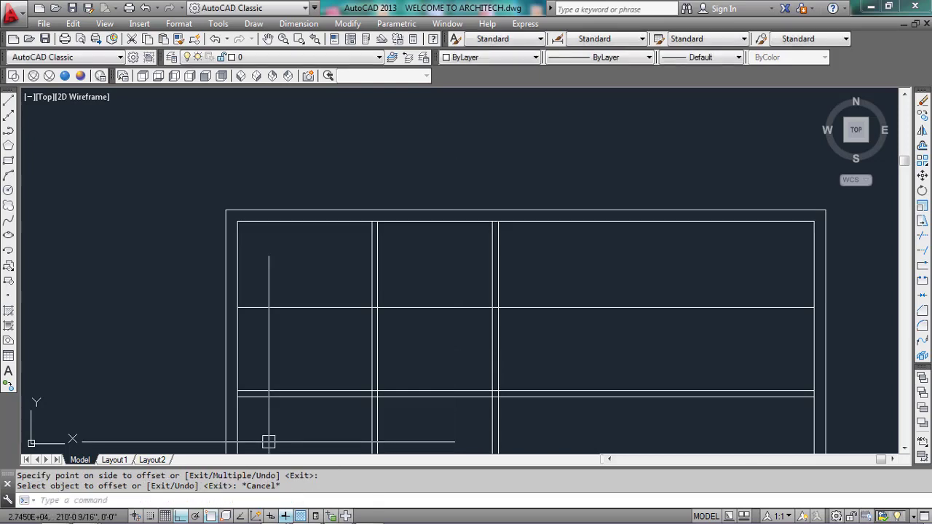
# - Offset the bath's lower boundary line 4.5" downward to form its lower partition wall
pyautogui.press('Return')
pyautogui.write('o')
pyautogui.press('Return')
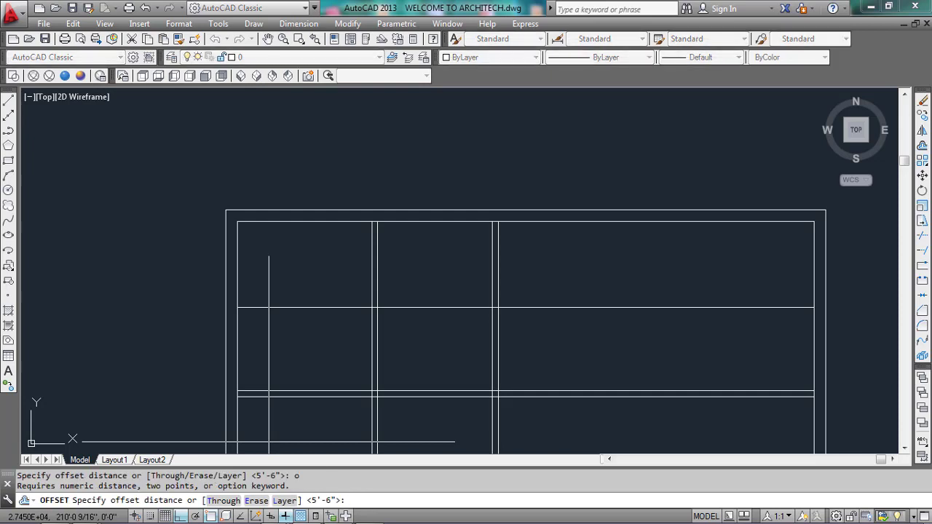
pyautogui.write('4.5')
pyautogui.press('Return')
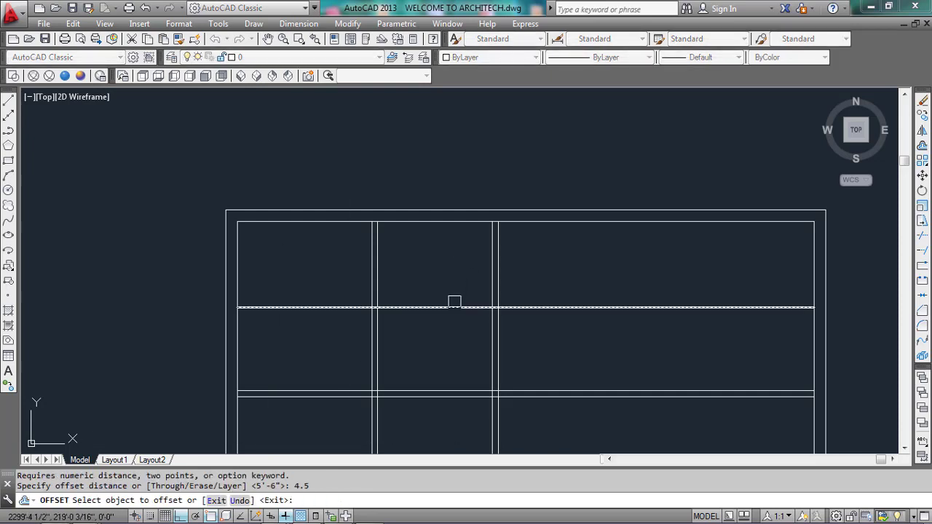
pyautogui.click(448, 307)
pyautogui.click(440, 344)
pyautogui.press('Escape')
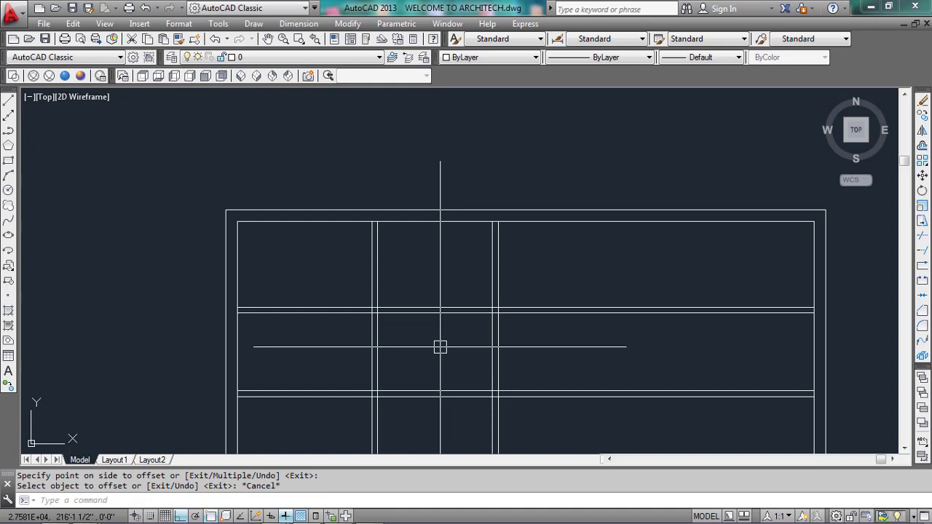
# - Trim the bath's two lower wall lines where they cross the upper-left bedroom
pyautogui.write('tr')
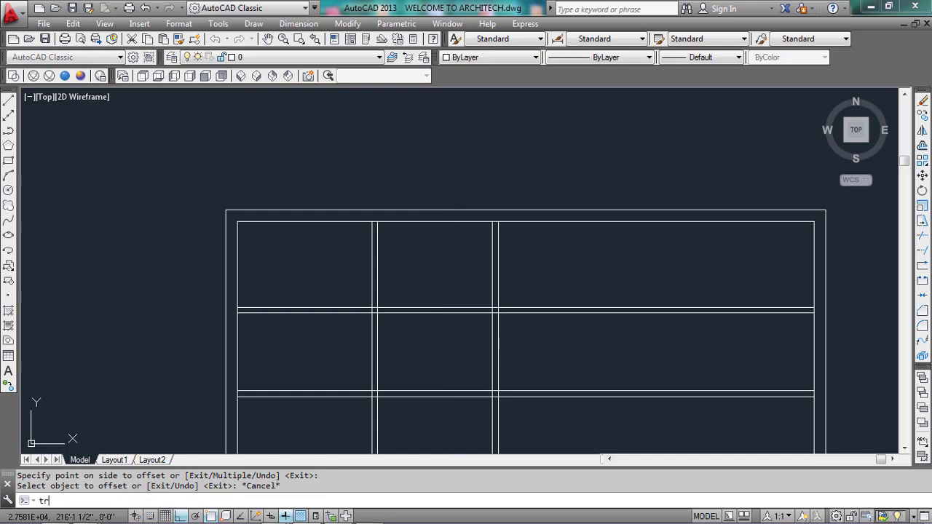
pyautogui.press('Return')
pyautogui.press('Return')
pyautogui.scroll(2, 367, 317)
pyautogui.click(329, 321)
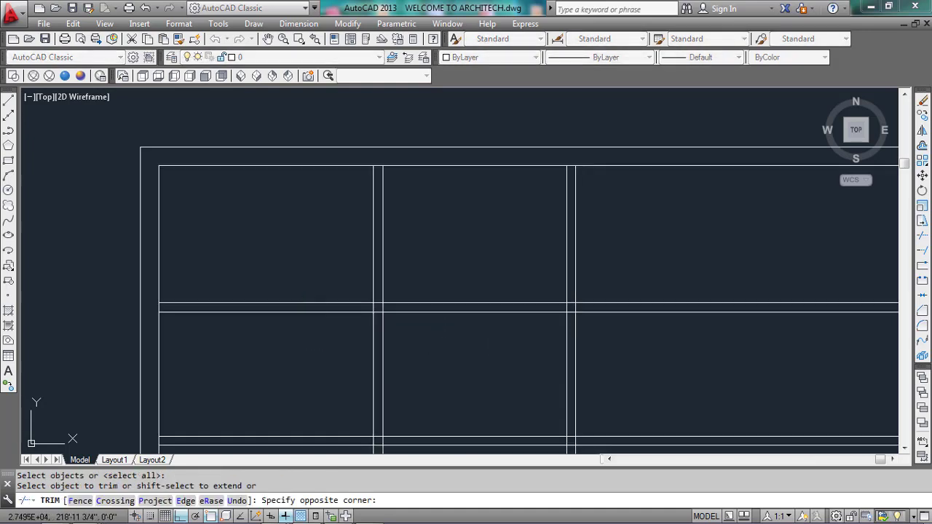
pyautogui.click(316, 290)
# - Trim the leftover line stubs where the bath's lower wall meets the bedroom's vertical partition
pyautogui.scroll(5, 387, 296)
pyautogui.click(324, 327)
pyautogui.scroll(-3, 336, 348)
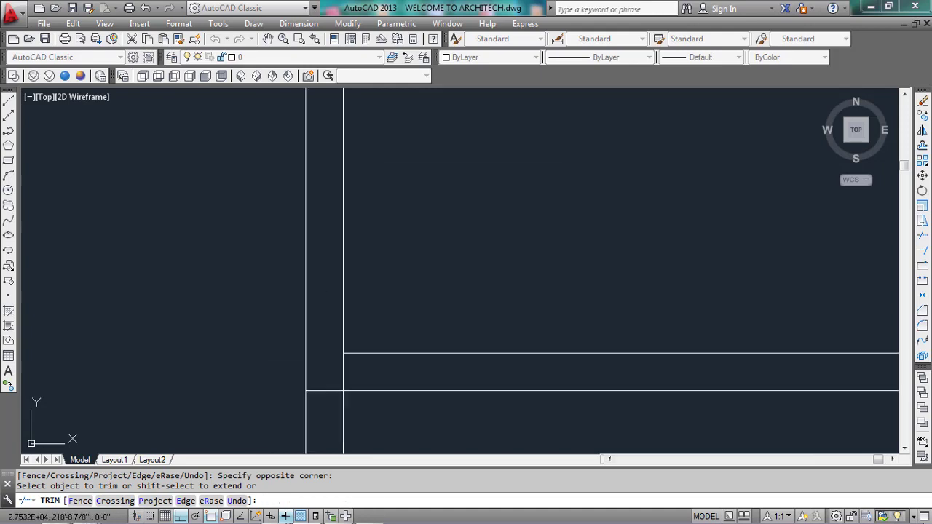
pyautogui.scroll(2, 328, 384)
pyautogui.click(347, 381)
pyautogui.click(332, 317)
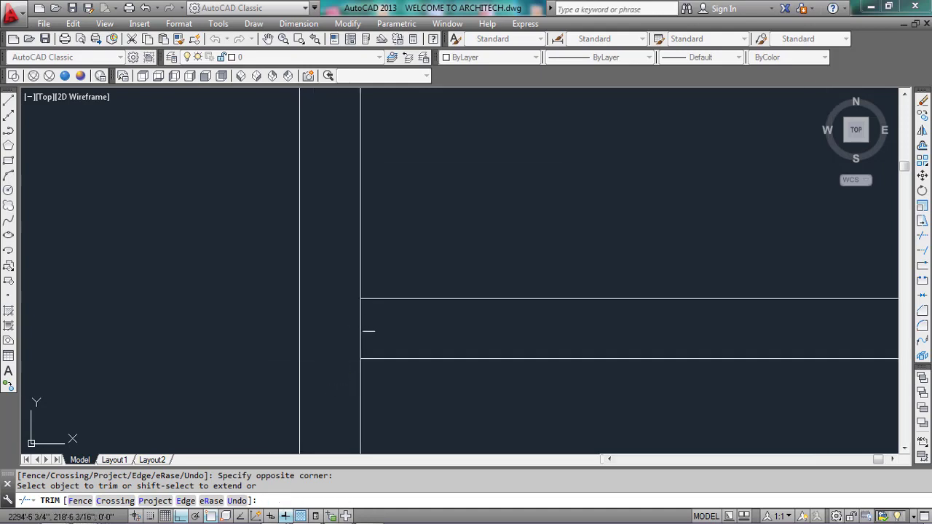
# - Trim the overlapping inner lines at the bath's lower-right corner to open the wall junction
pyautogui.scroll(-3, 349, 327)
pyautogui.scroll(4, 495, 298)
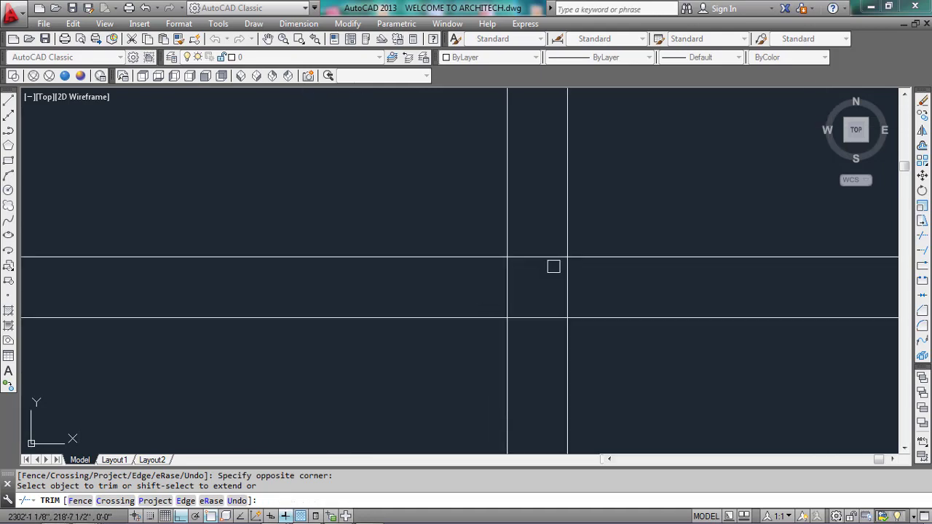
pyautogui.click(535, 219)
pyautogui.click(479, 304)
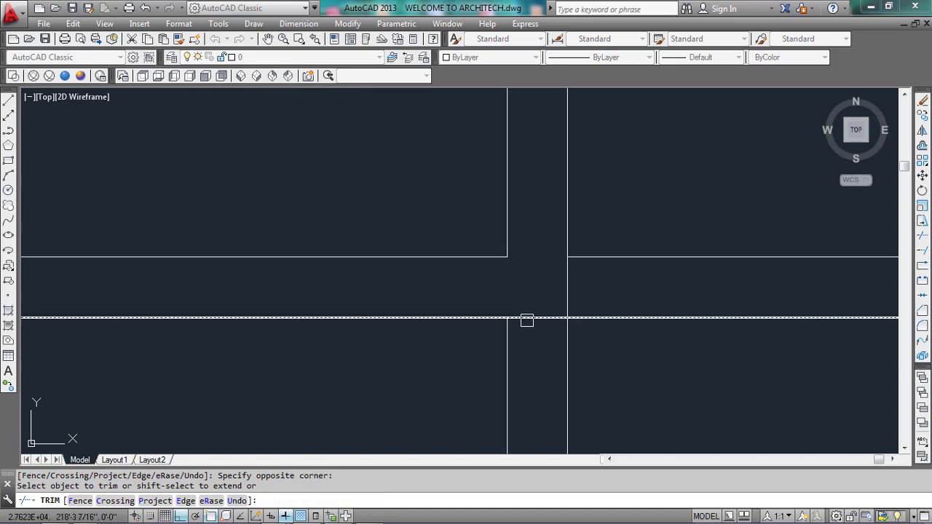
# - Trim away the two vertical partition lines between the bath's lower wall and the long horizontal partition
pyautogui.scroll(-5, 526, 313)
pyautogui.scroll(-3, 551, 289)
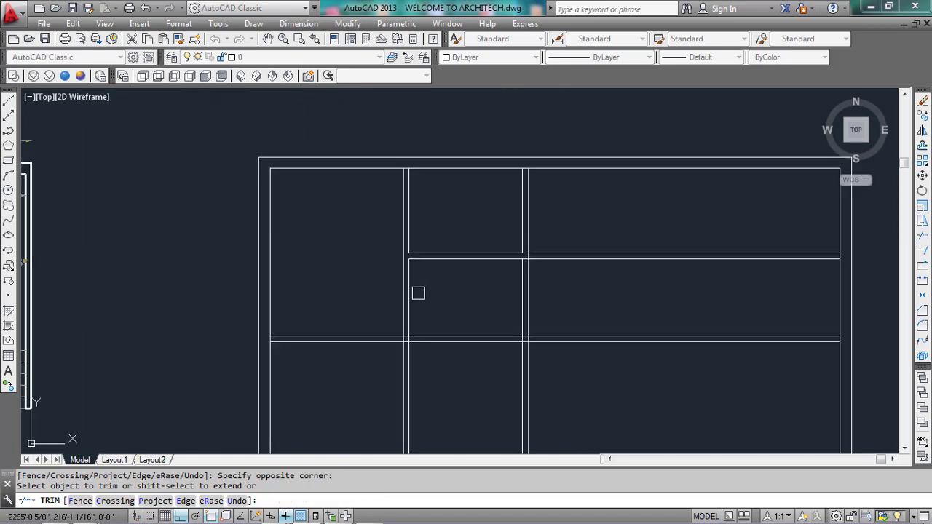
pyautogui.click(547, 295)
pyautogui.click(498, 294)
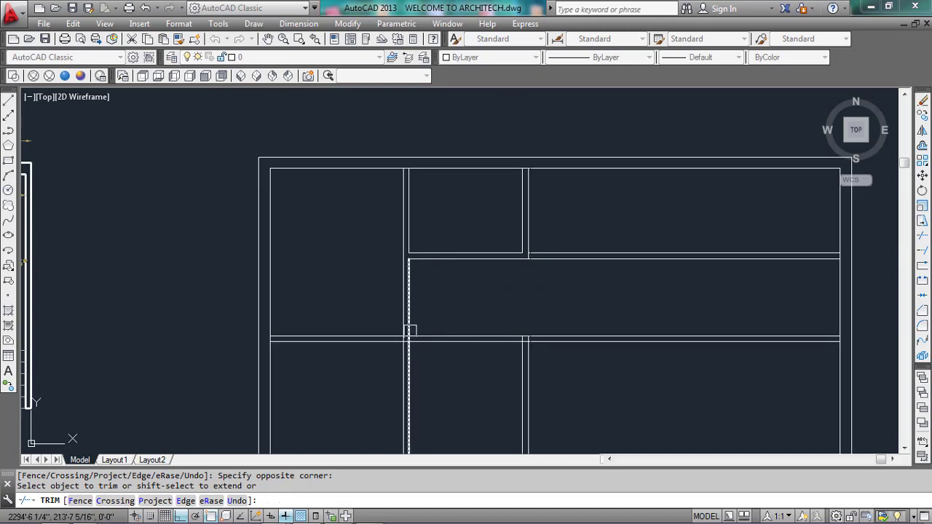
# - Trim the overlapping lines where the bedroom's vertical partition crosses the long horizontal partition
pyautogui.scroll(10, 409, 335)
pyautogui.click(412, 360)
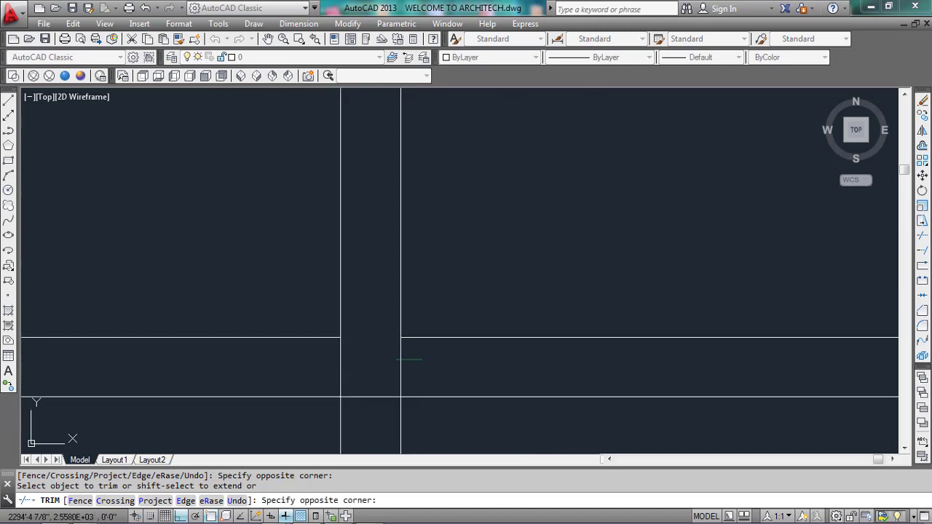
pyautogui.click(353, 395)
pyautogui.click(356, 398)
pyautogui.click(352, 366)
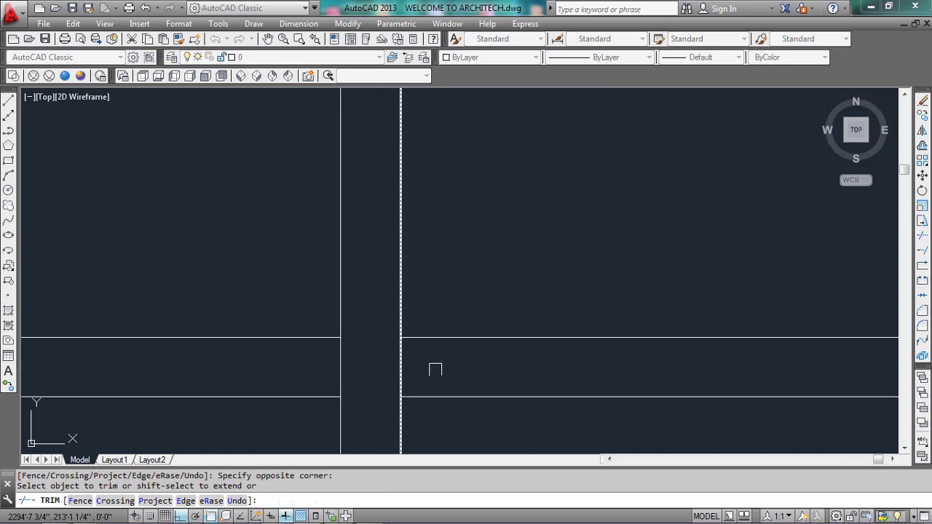
pyautogui.scroll(-8, 318, 374)
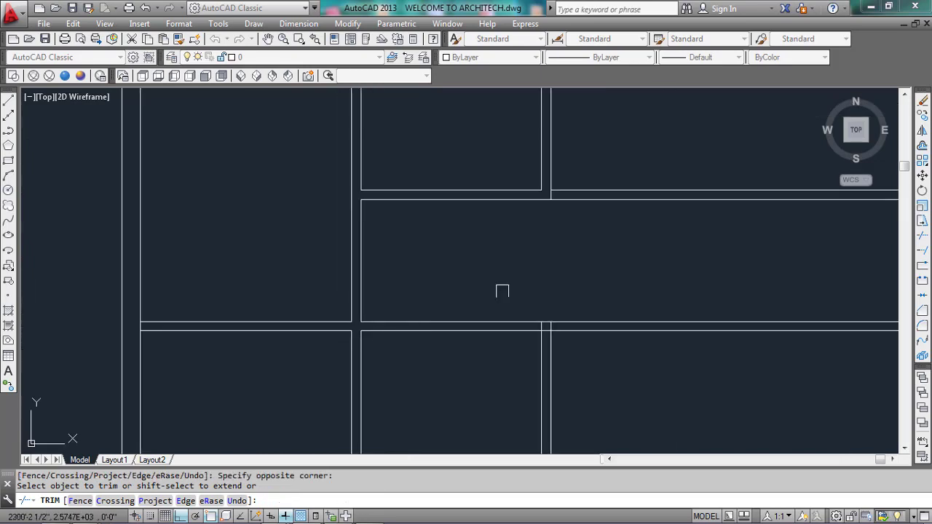
# - Remove the two leftover horizontal lines running from the bath's right wall to the right outer wall
pyautogui.scroll(-4, 502, 291)
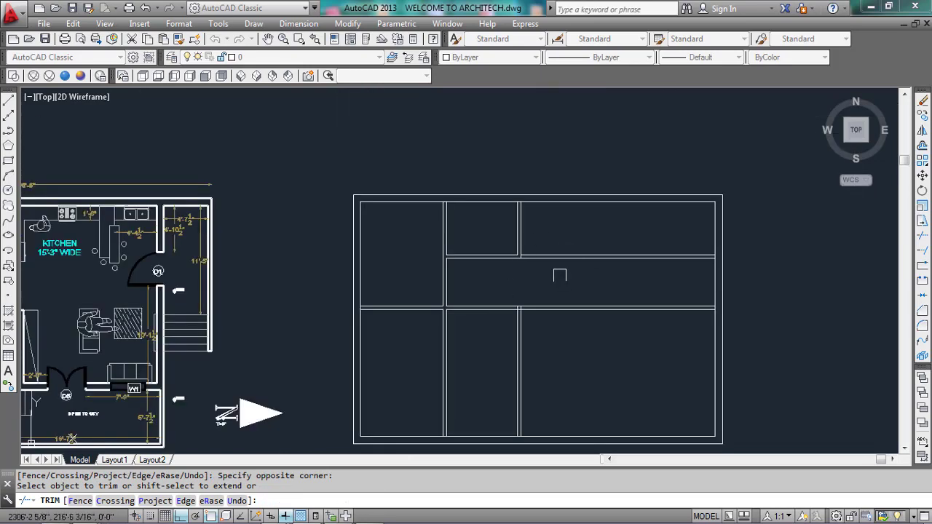
pyautogui.press('Escape')
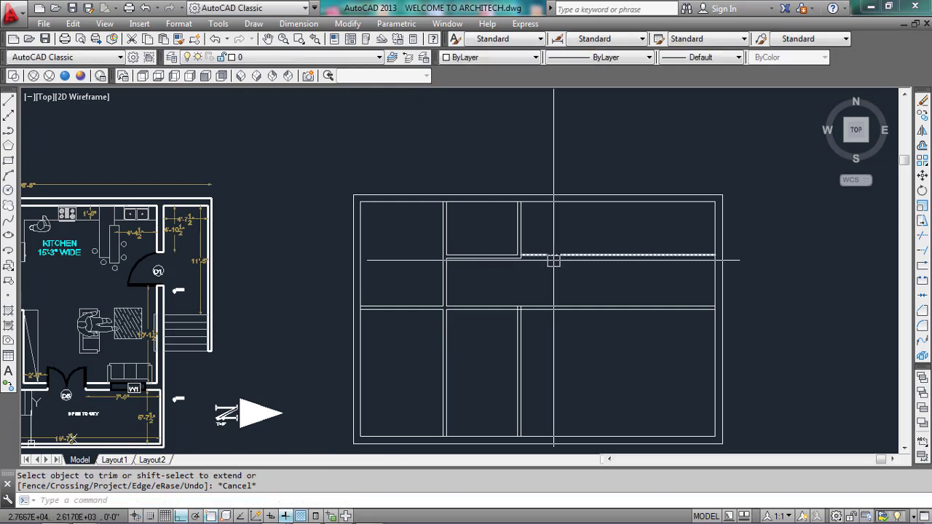
pyautogui.click(553, 260)
pyautogui.write('e')
pyautogui.press('Return')
pyautogui.scroll(-2, 564, 218)
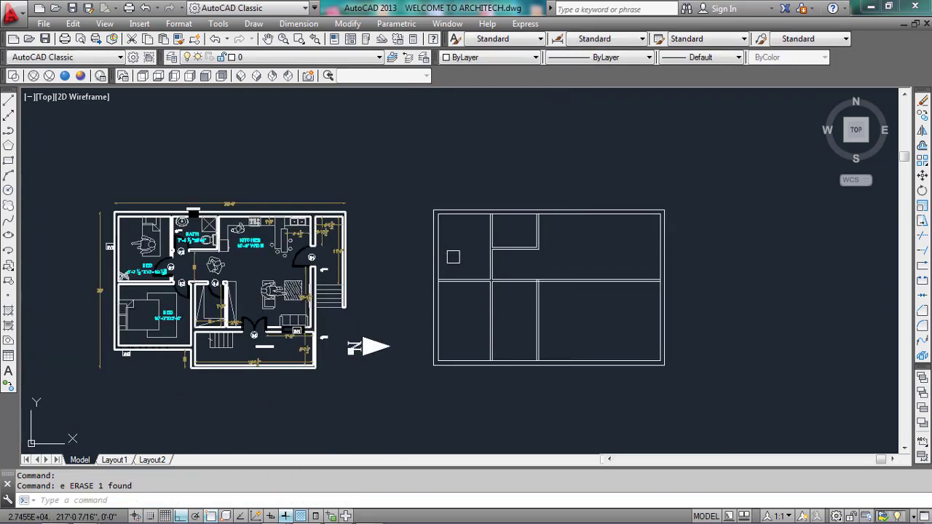
# - Check the kitchen's width in the reference plan and offset the bath's right wall line 15'-3" to the right
pyautogui.scroll(2, 154, 235)
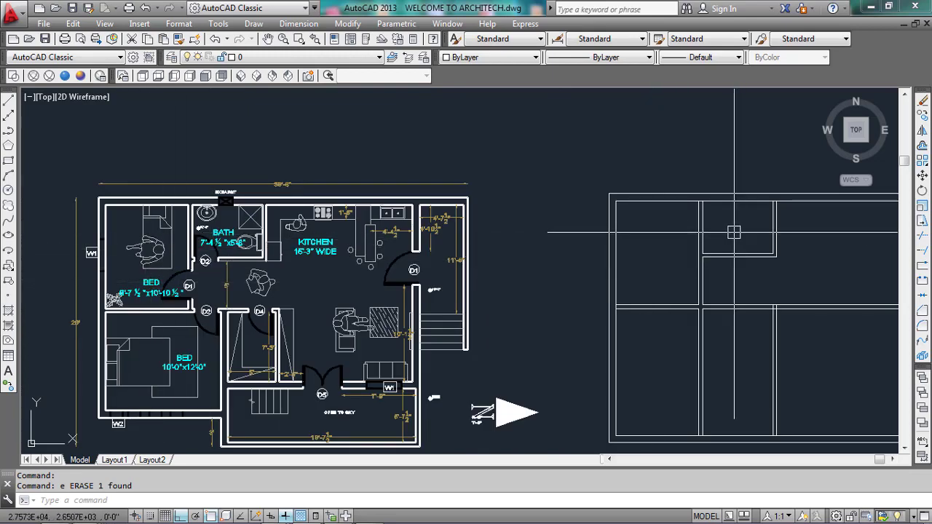
pyautogui.moveTo(728, 225); pyautogui.dragTo(655, 243, button='middle')
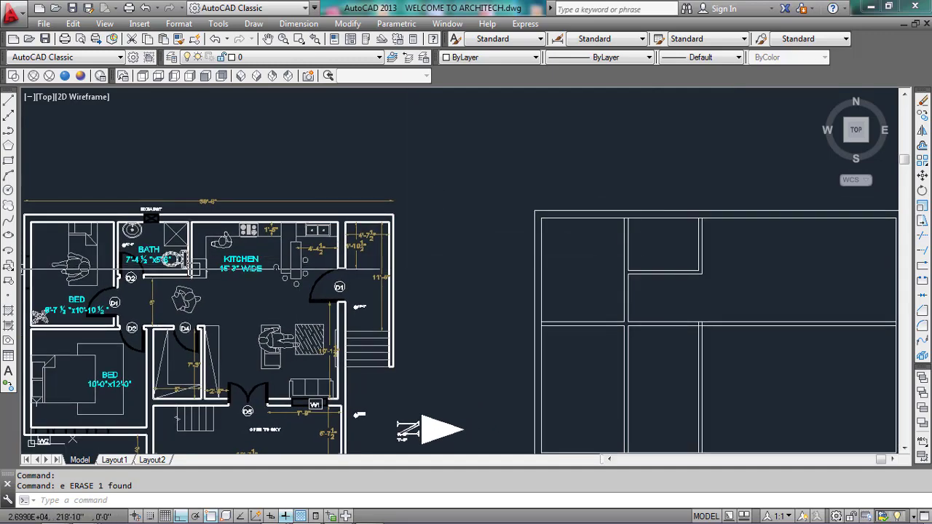
pyautogui.scroll(6, 214, 272)
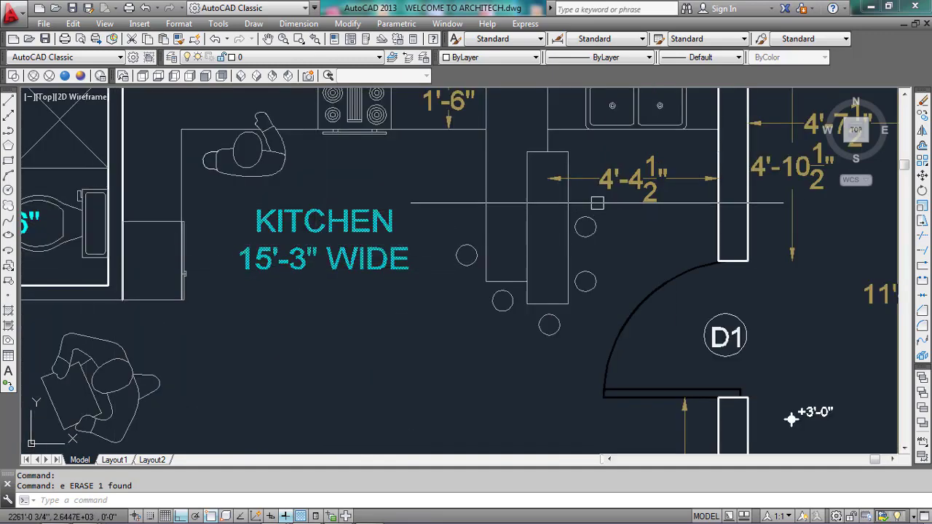
pyautogui.scroll(-5, 135, 268)
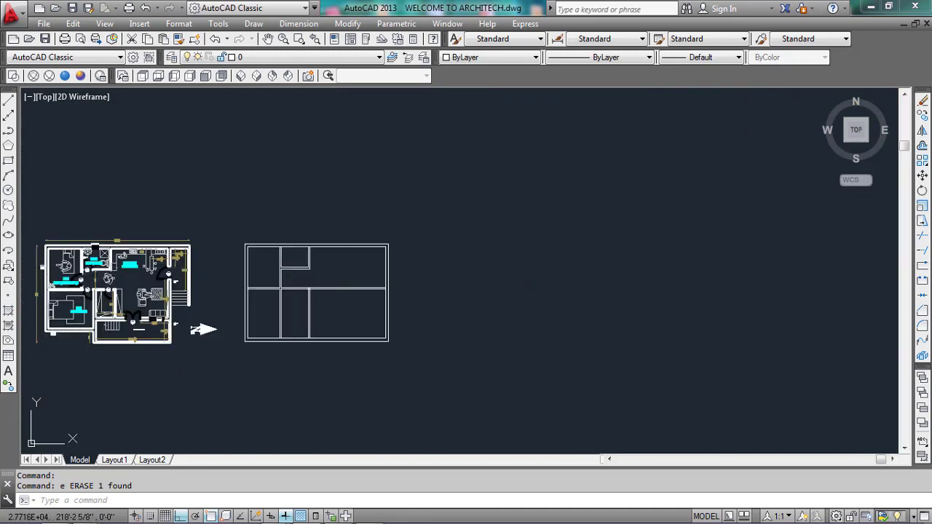
pyautogui.scroll(3, 309, 270)
pyautogui.scroll(2, 327, 263)
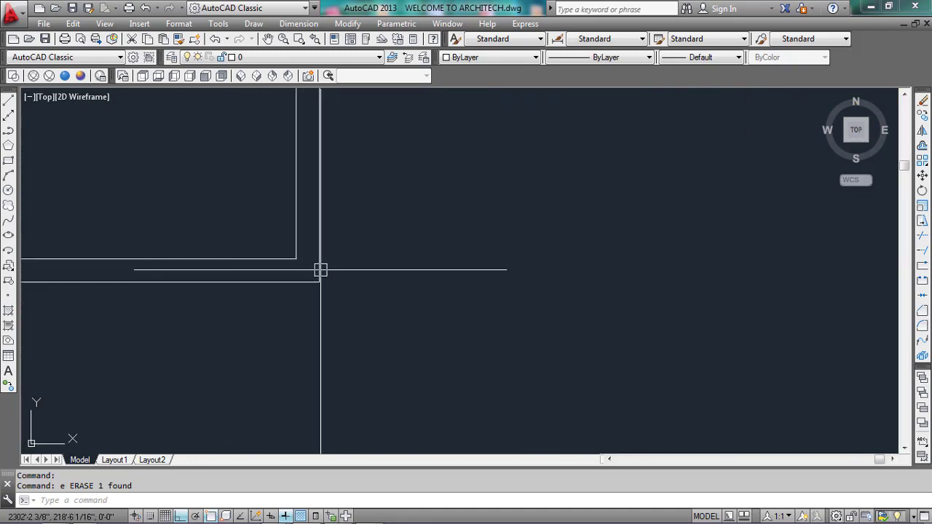
pyautogui.click(320, 268)
pyautogui.write('o')
pyautogui.press('Return')
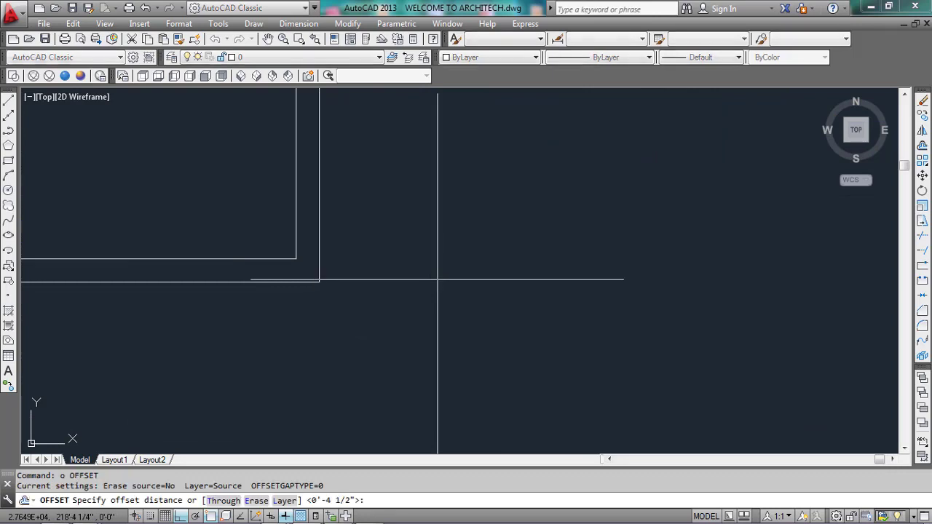
pyautogui.write("15'-")
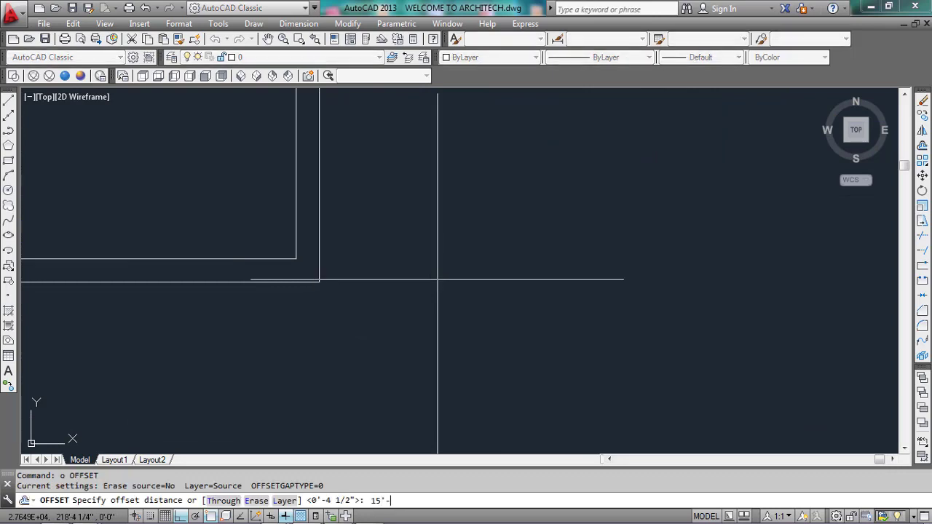
pyautogui.write('3')
pyautogui.press('Return')
pyautogui.click(599, 220)
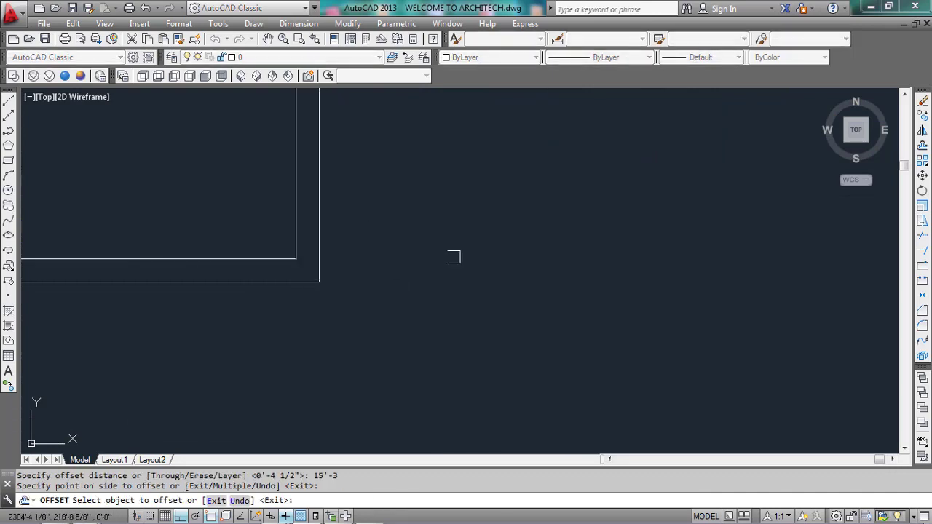
pyautogui.scroll(-3, 299, 312)
pyautogui.press('Escape')
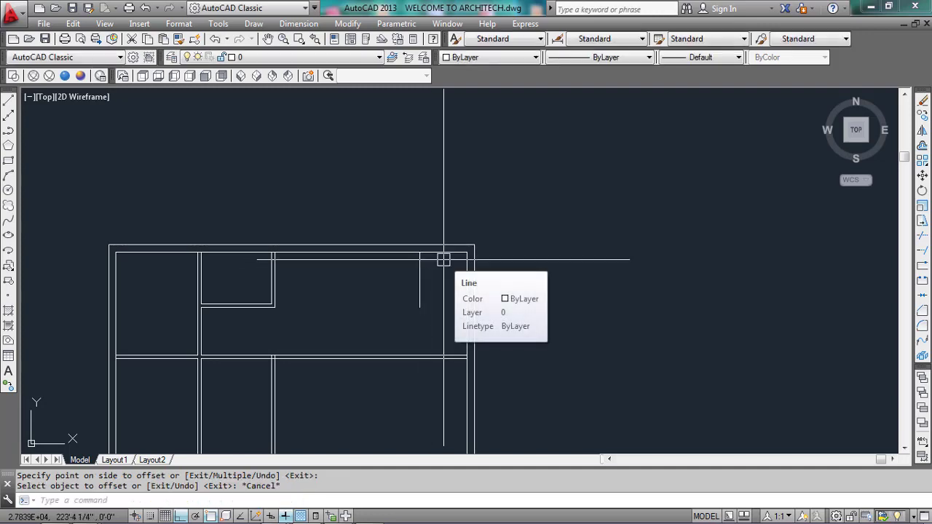
# - Offset the kitchen's new right boundary line 9" to the right to form the wall's thickness
pyautogui.write('o')
pyautogui.press('Return')
pyautogui.scroll(-4, 443, 259)
pyautogui.scroll(6, 356, 263)
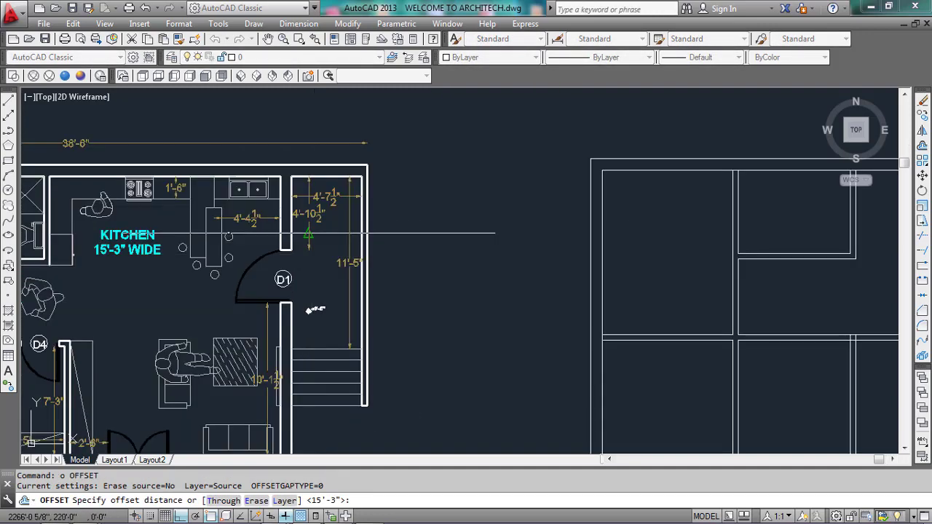
pyautogui.scroll(-5, 357, 263)
pyautogui.scroll(-2, 138, 330)
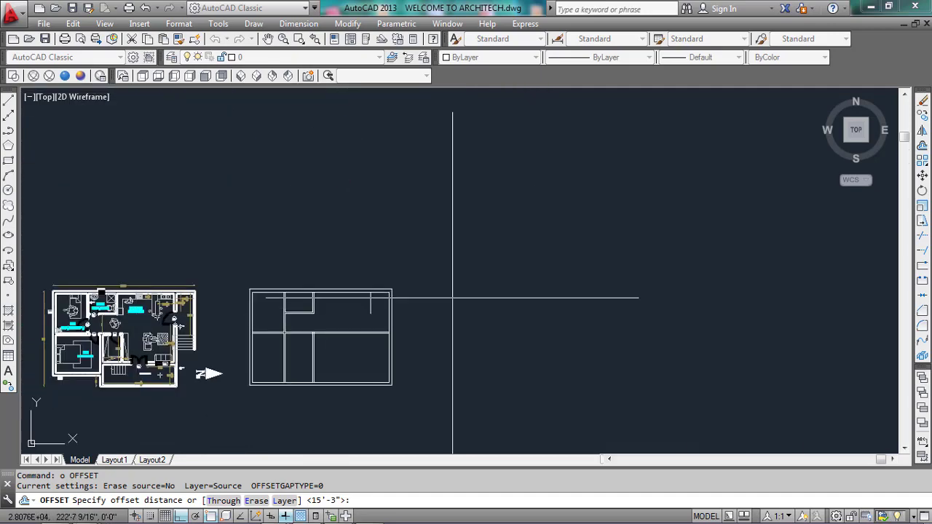
pyautogui.write('9')
pyautogui.press('Return')
pyautogui.scroll(6, 364, 306)
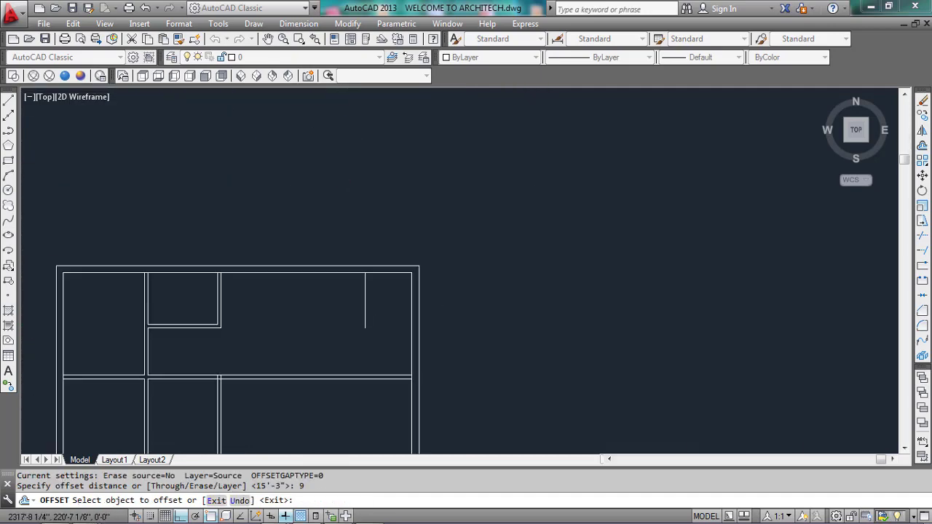
pyautogui.click(363, 307)
pyautogui.click(405, 302)
pyautogui.scroll(-6, 405, 302)
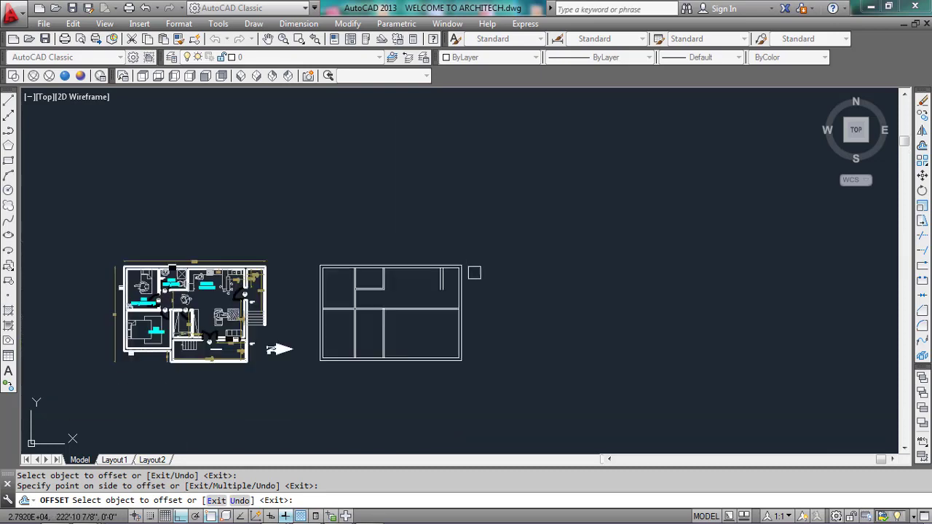
pyautogui.press('Escape')
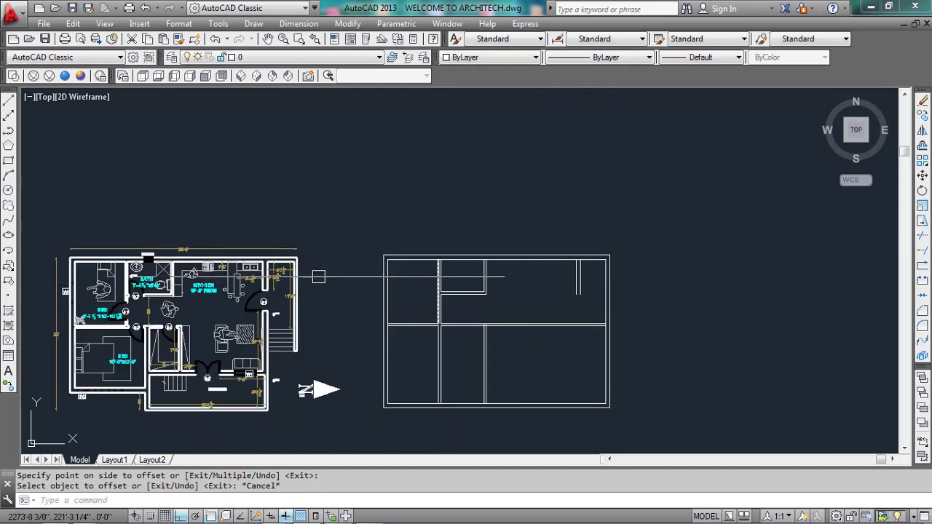
# - Dimension the new plan's overall width and the bedroom, bath and kitchen widths, and erase the one unneeded object
pyautogui.scroll(8, 255, 277)
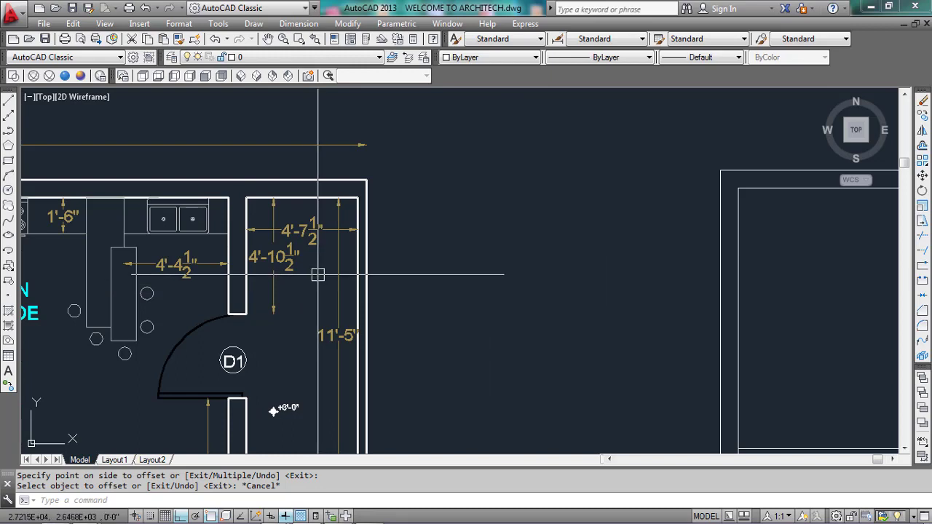
pyautogui.scroll(-7, 335, 197)
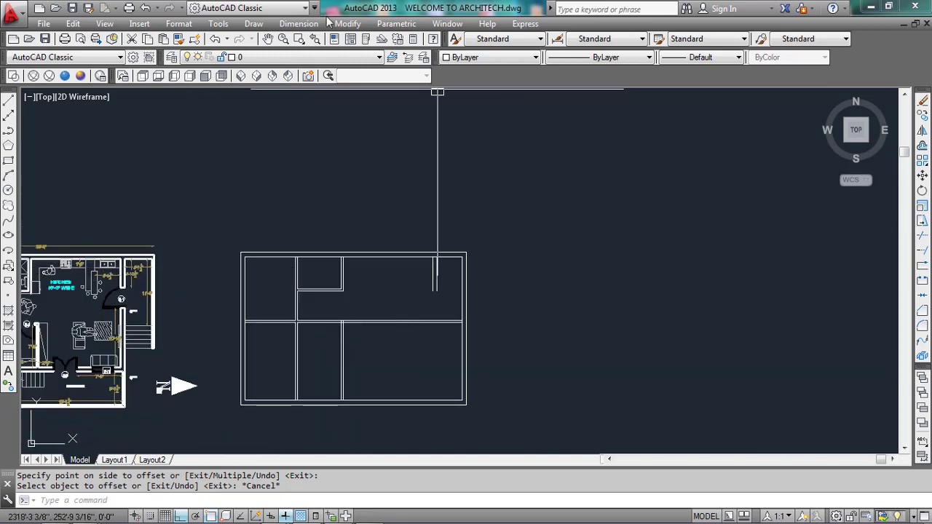
pyautogui.write('e')
pyautogui.press('Return')
pyautogui.scroll(5, 591, 187)
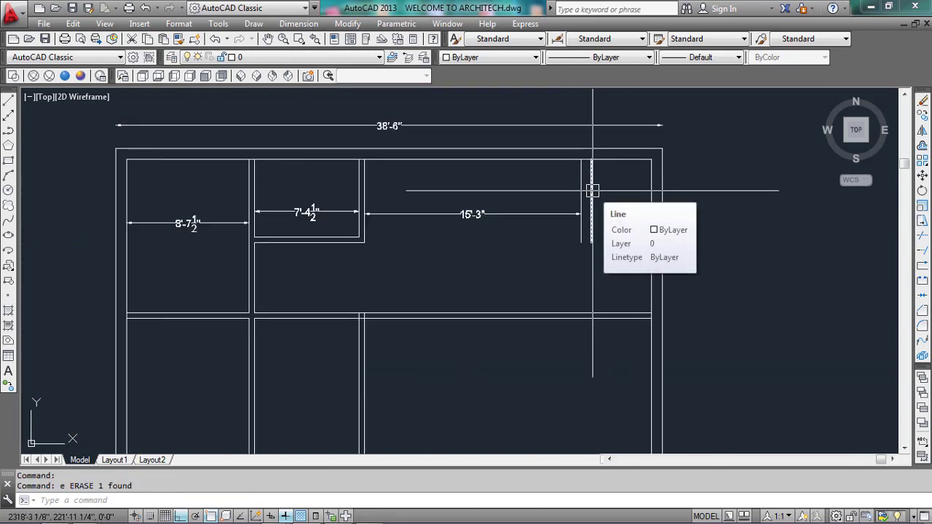
# - Check the entry passage's width in the reference plan and offset the kitchen wall's outer line 4'-7.5" to the right
pyautogui.scroll(-5, 592, 190)
pyautogui.scroll(7, 321, 311)
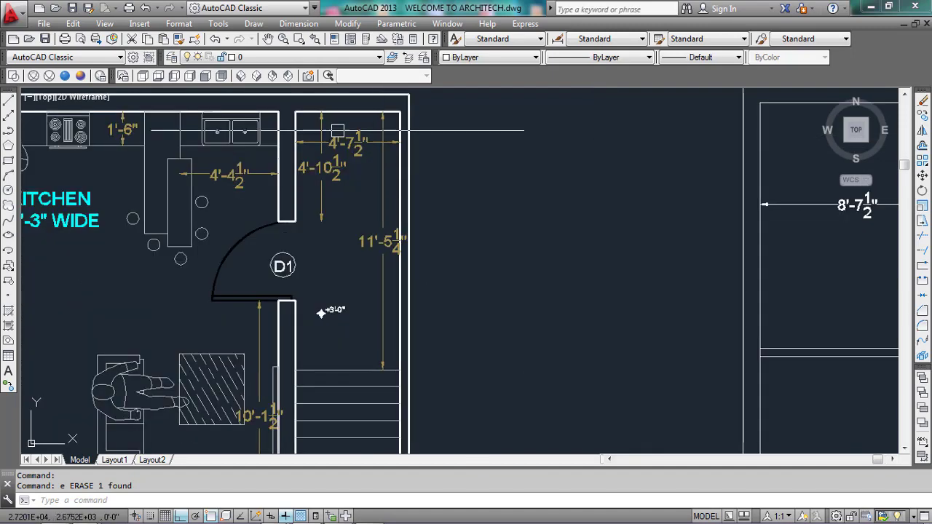
pyautogui.scroll(-6, 321, 312)
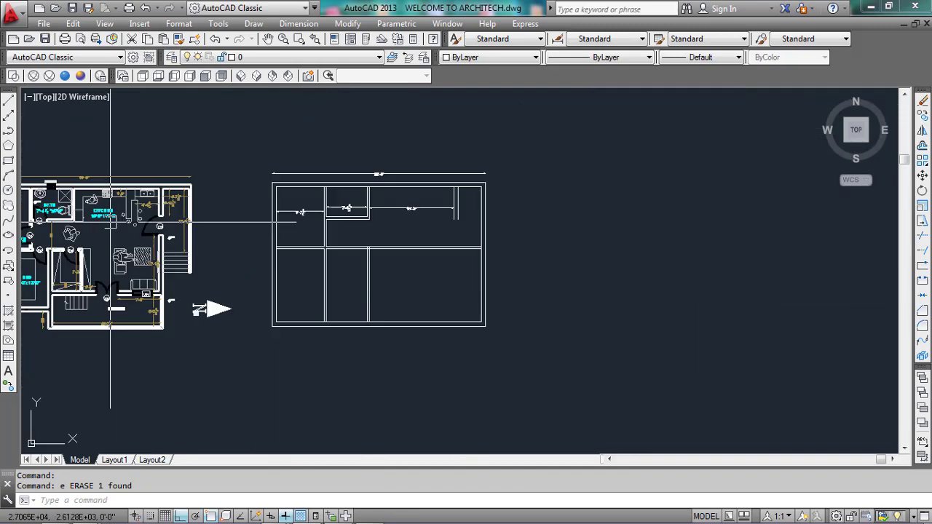
pyautogui.write('o')
pyautogui.press('Return')
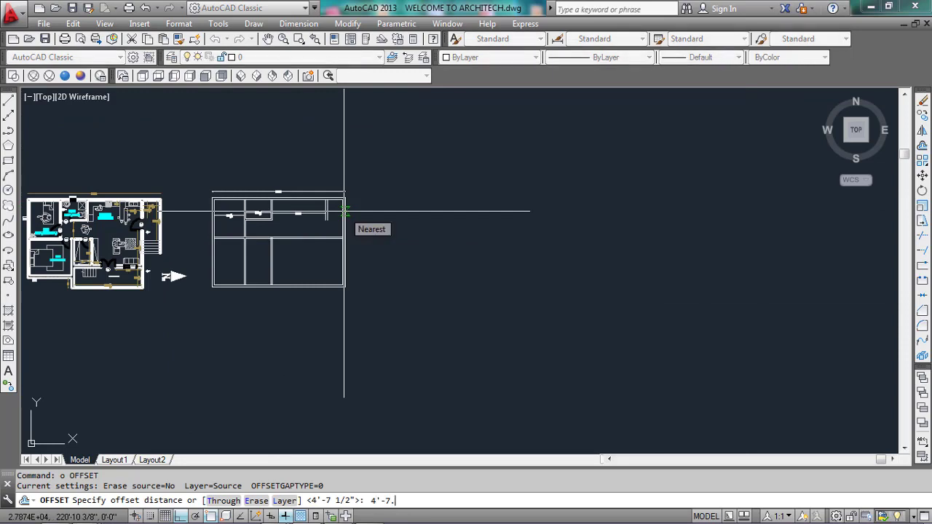
pyautogui.write("4'-7.5")
pyautogui.press('Return')
pyautogui.scroll(5, 343, 204)
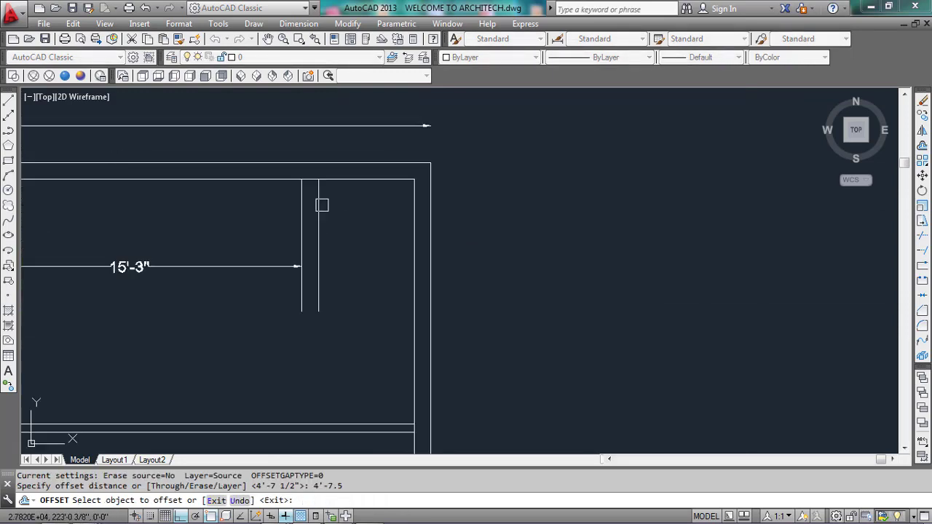
pyautogui.click(319, 230)
pyautogui.click(423, 225)
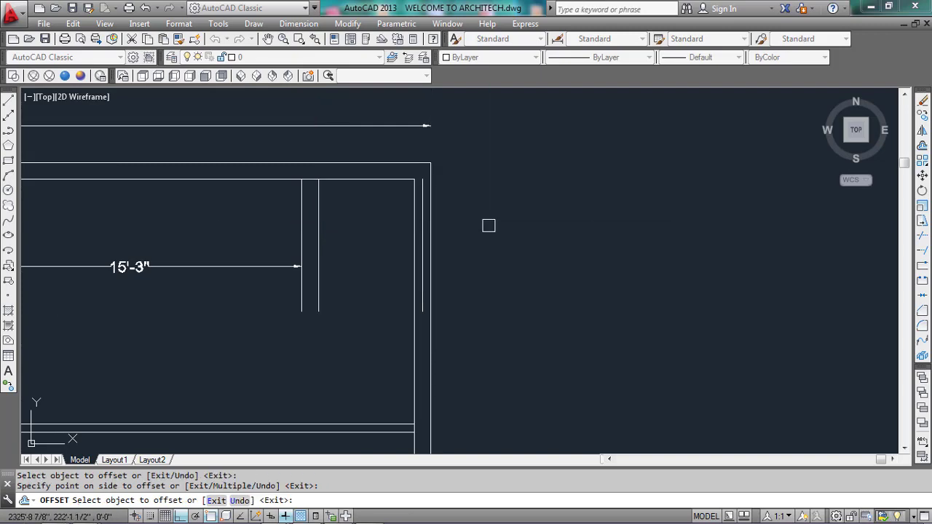
pyautogui.scroll(-5, 606, 206)
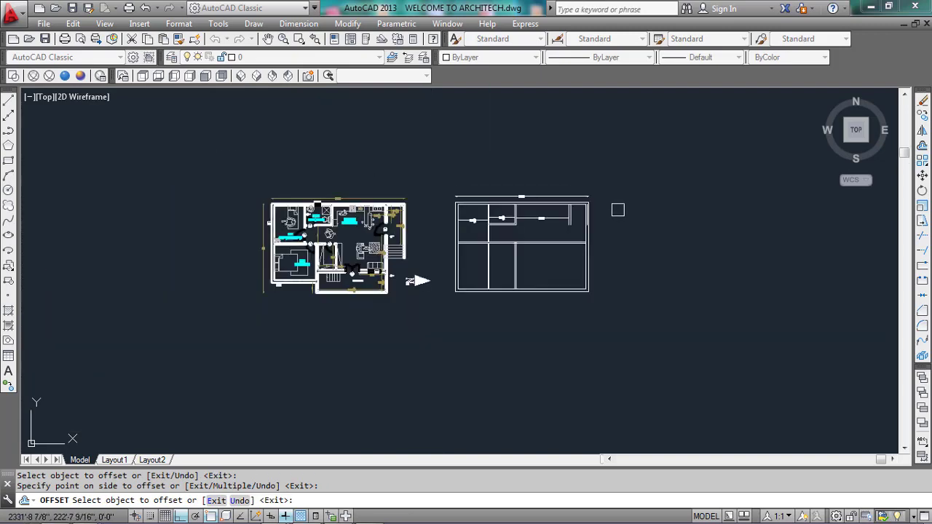
pyautogui.press('Escape')
# - Recheck the entry passage in the reference plan and erase the old inner line of the new plan's right outer wall
pyautogui.scroll(6, 380, 202)
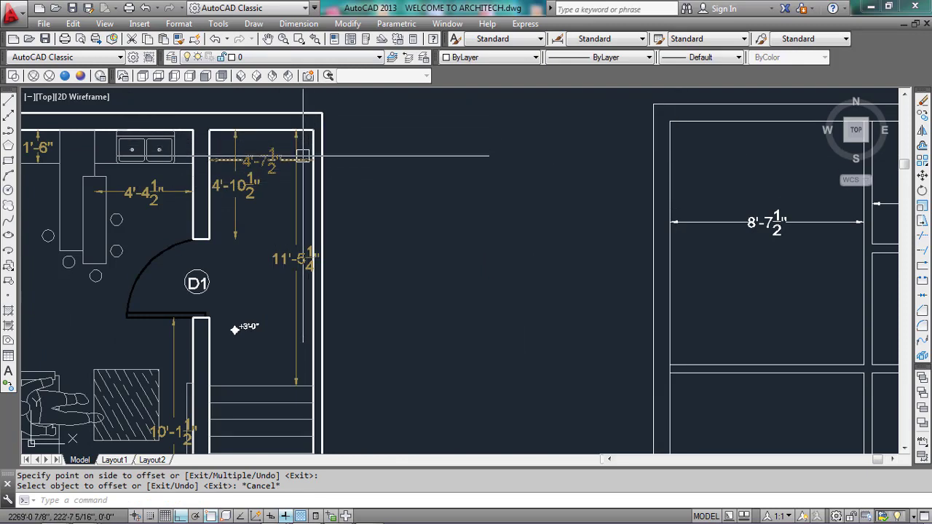
pyautogui.scroll(-2, 218, 158)
pyautogui.scroll(-3, 249, 157)
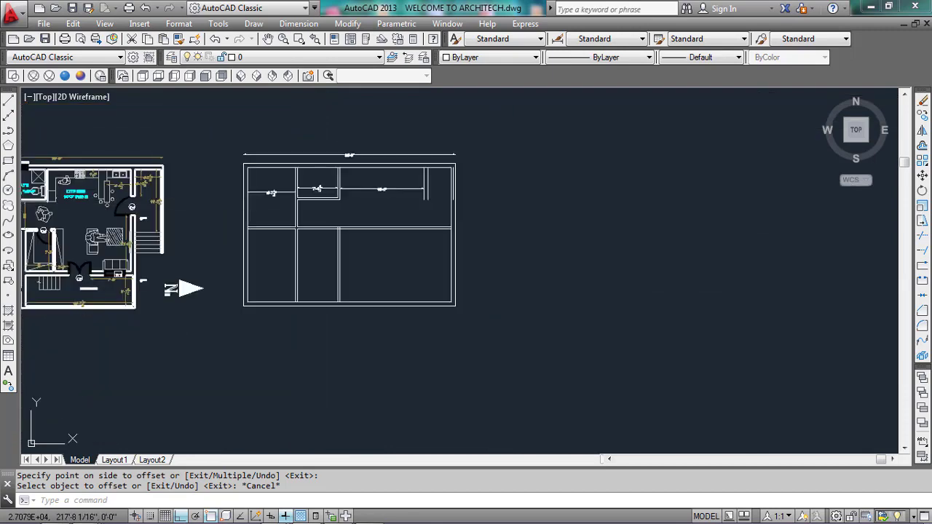
pyautogui.scroll(5, 482, 169)
pyautogui.click(458, 320)
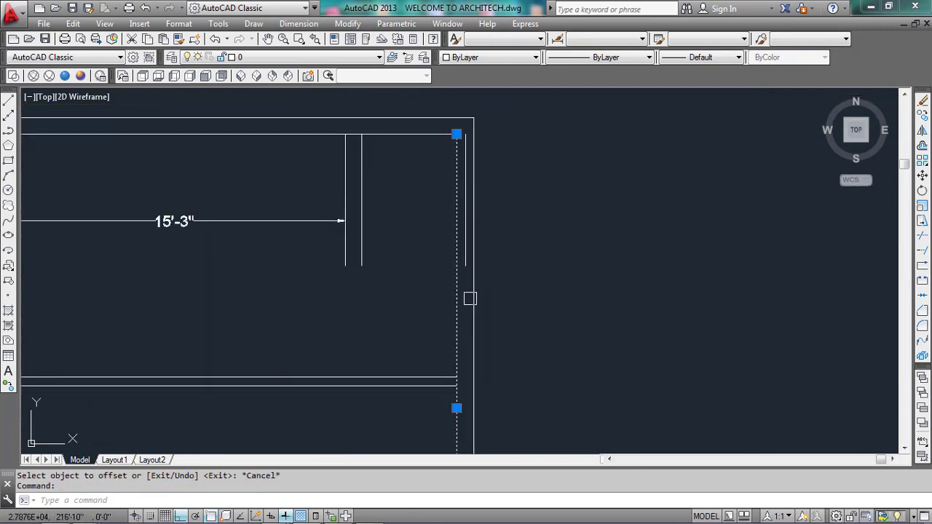
pyautogui.write('e')
pyautogui.press('Return')
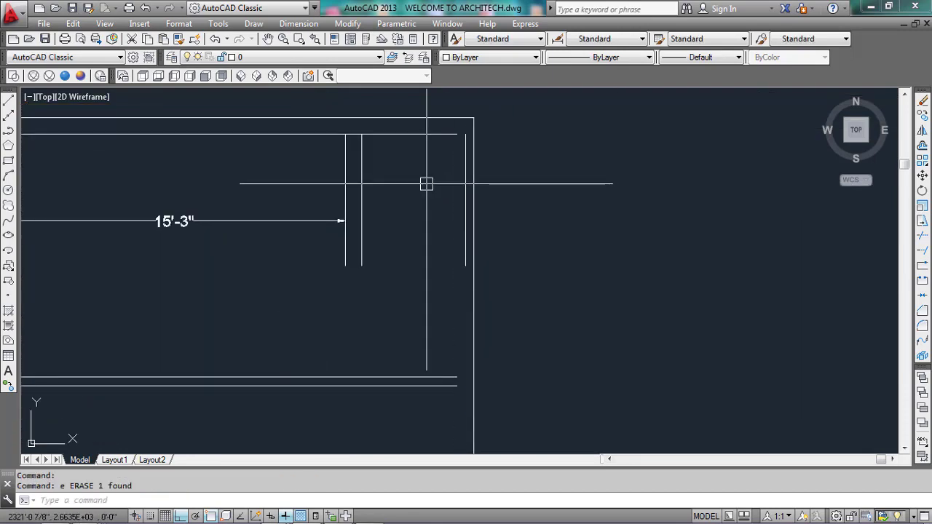
# - Fillet the upper inner wall line with the entry passage's new right boundary line to close the corner
pyautogui.press('Return')
pyautogui.click(429, 134)
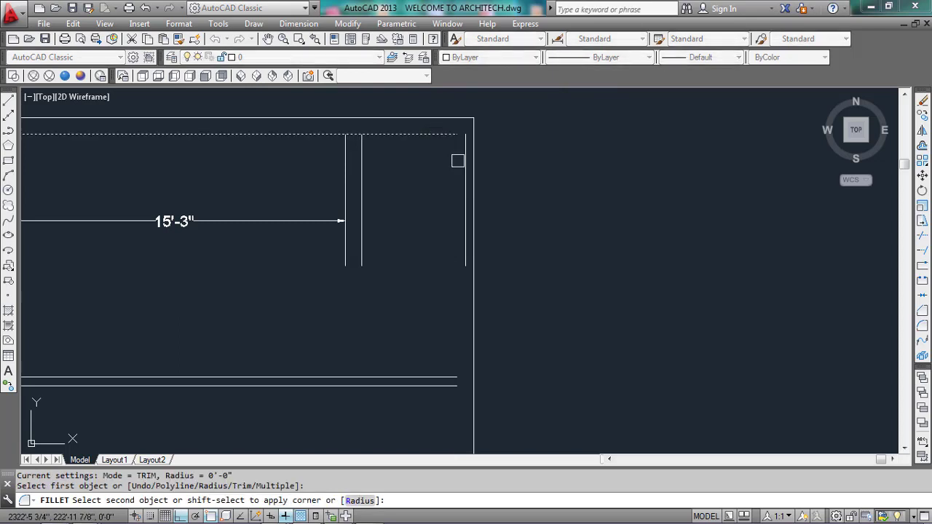
pyautogui.click(458, 188)
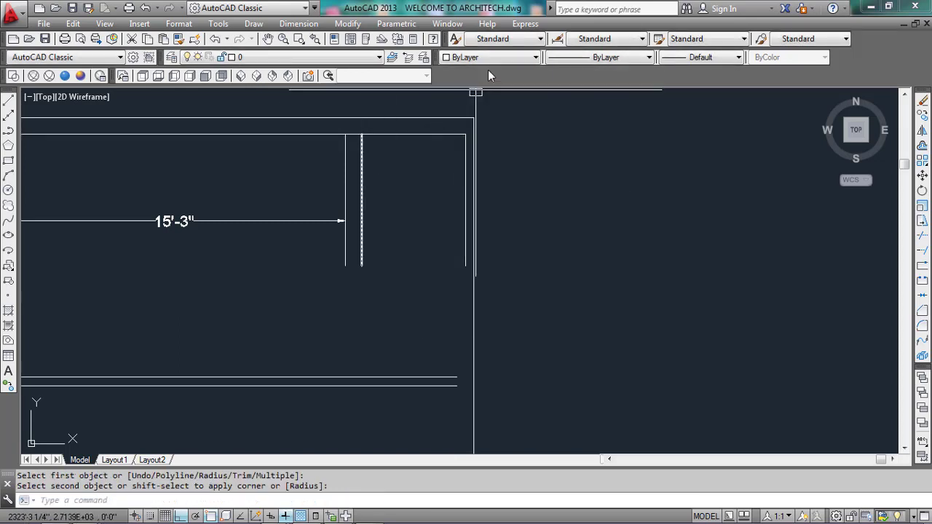
pyautogui.scroll(-4, 634, 174)
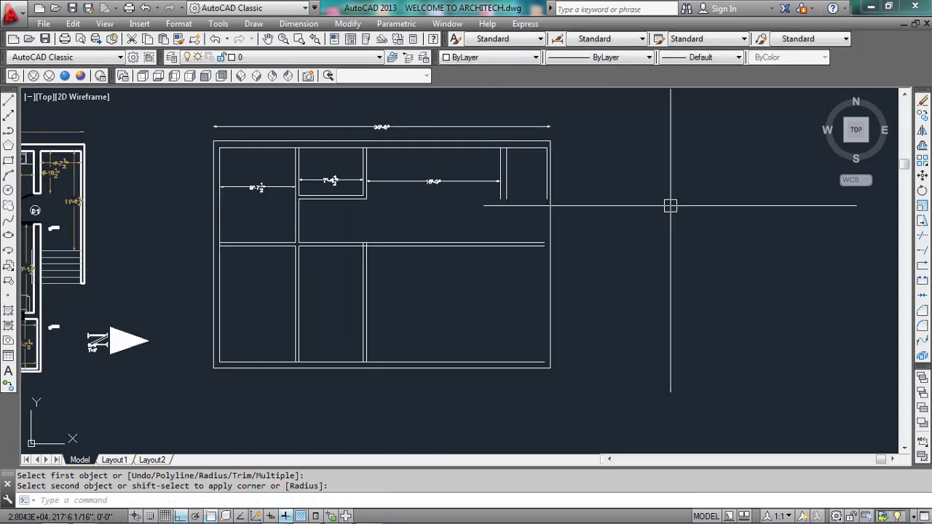
pyautogui.press('Escape')
pyautogui.write('tr')
pyautogui.press('Return')
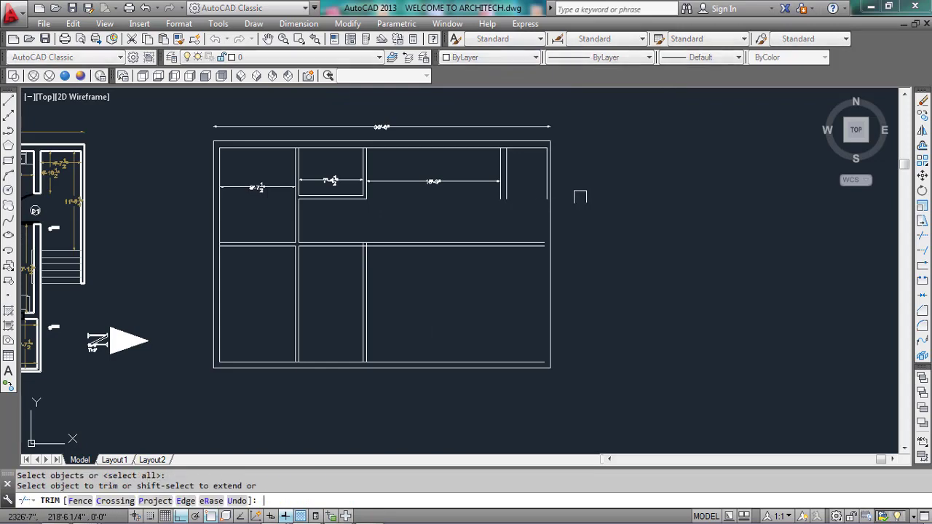
pyautogui.scroll(4, 554, 195)
pyautogui.scroll(-4, 596, 204)
pyautogui.press('Escape')
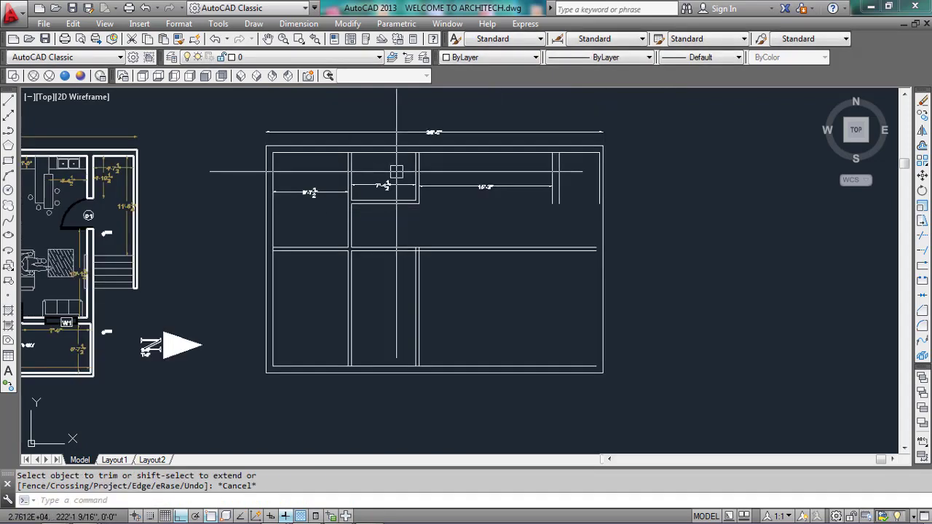
# - Add a linear dimension across the entry passage's width between the kitchen wall and the right boundary line
pyautogui.click(293, 24)
pyautogui.click(318, 60)
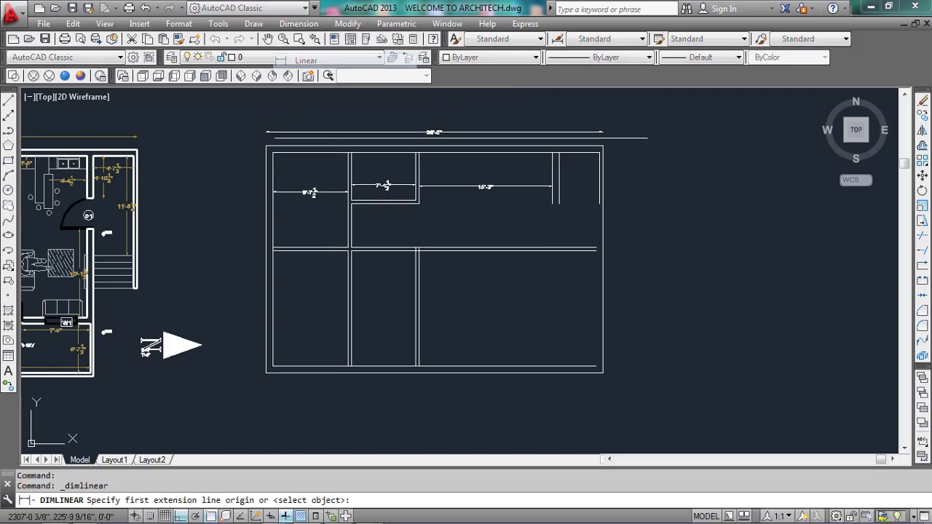
pyautogui.scroll(2, 555, 183)
pyautogui.click(557, 173)
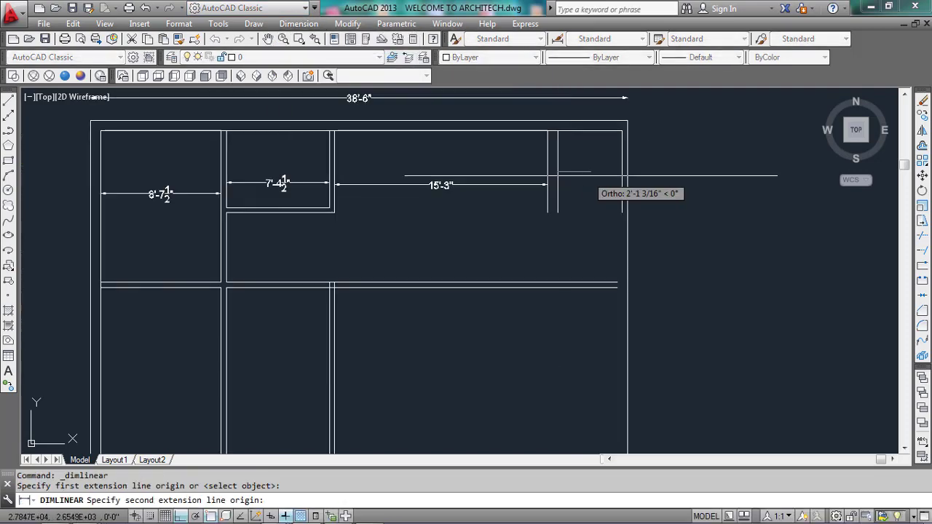
pyautogui.click(621, 170)
pyautogui.click(597, 186)
pyautogui.scroll(-2, 665, 190)
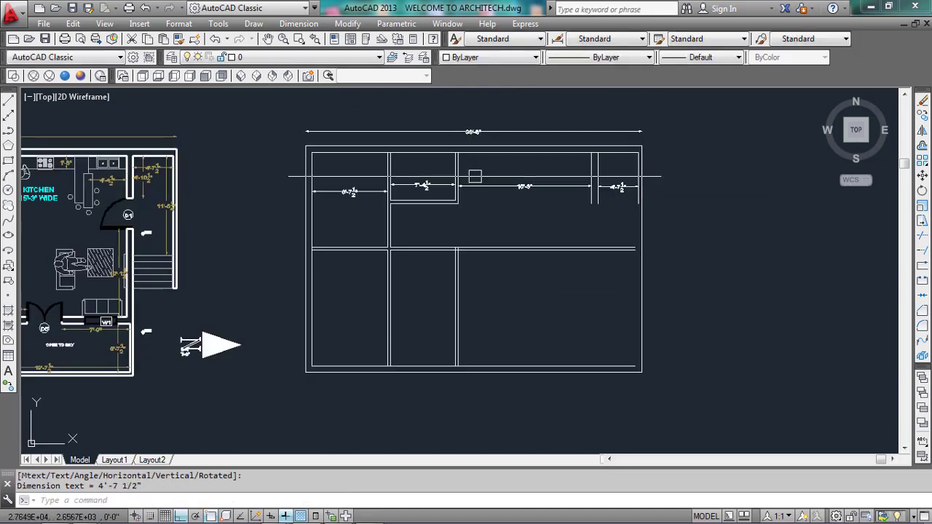
# - Examine the corridor between the bath and the rooms below it in the reference plan for its width
pyautogui.moveTo(294, 231); pyautogui.dragTo(489, 231, button='middle')
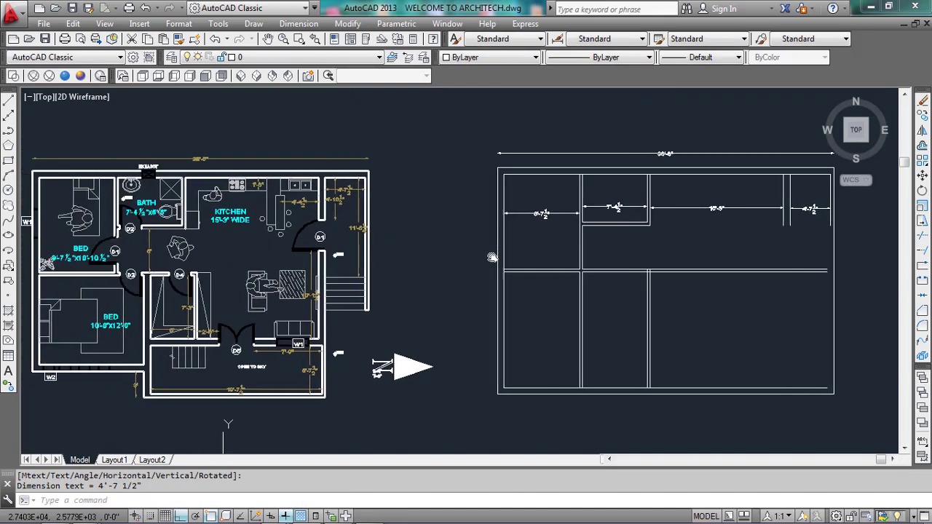
pyautogui.scroll(2, 64, 256)
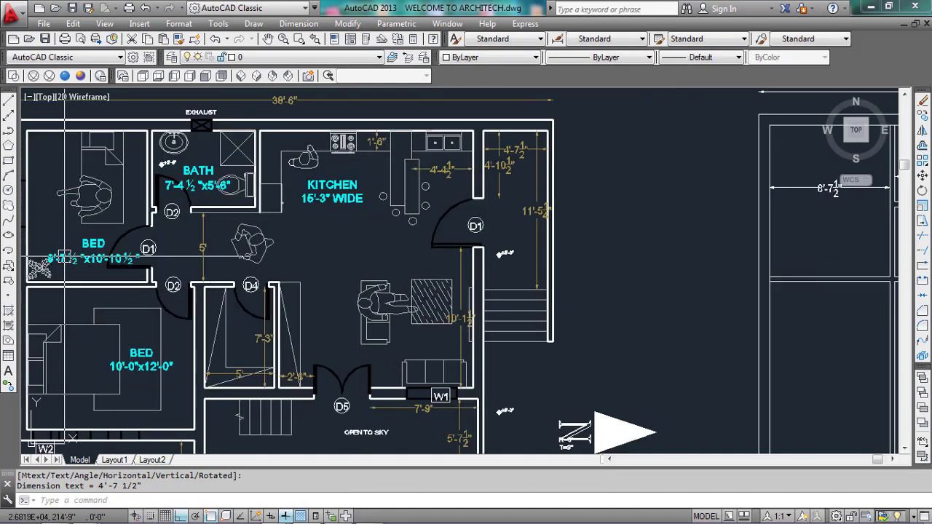
pyautogui.scroll(3, 64, 256)
pyautogui.scroll(-2, 58, 262)
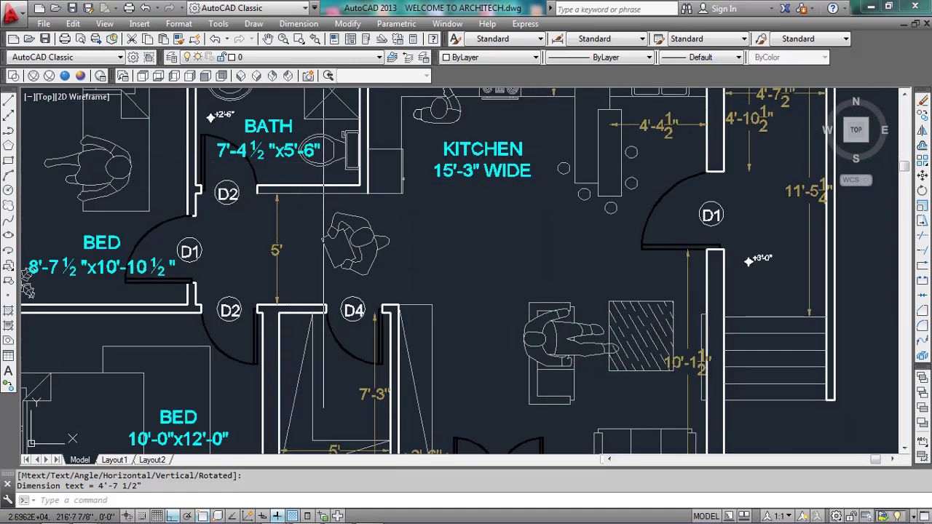
pyautogui.scroll(-5, 198, 190)
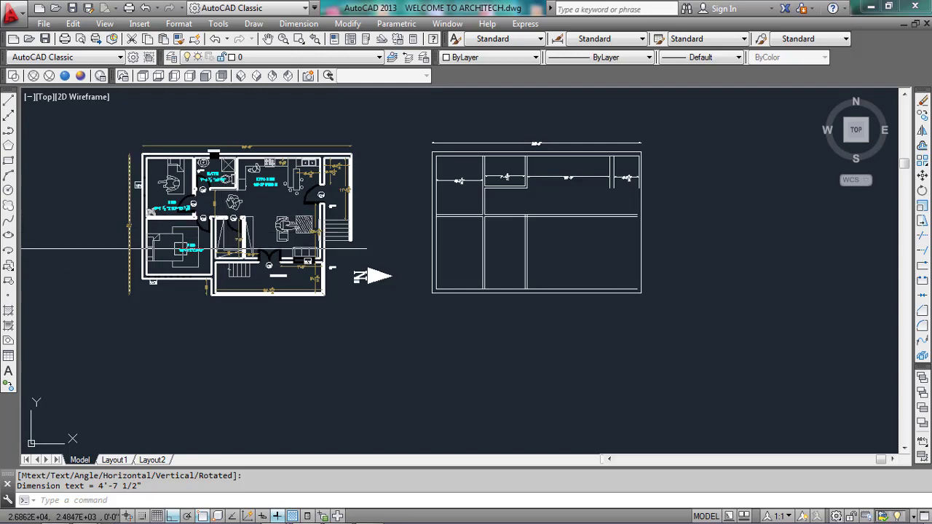
pyautogui.scroll(2, 143, 235)
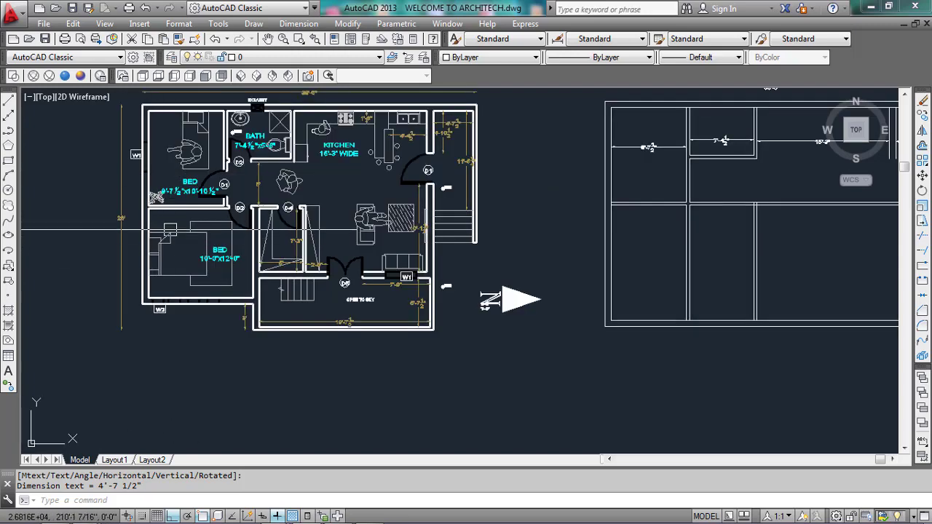
pyautogui.scroll(5, 247, 174)
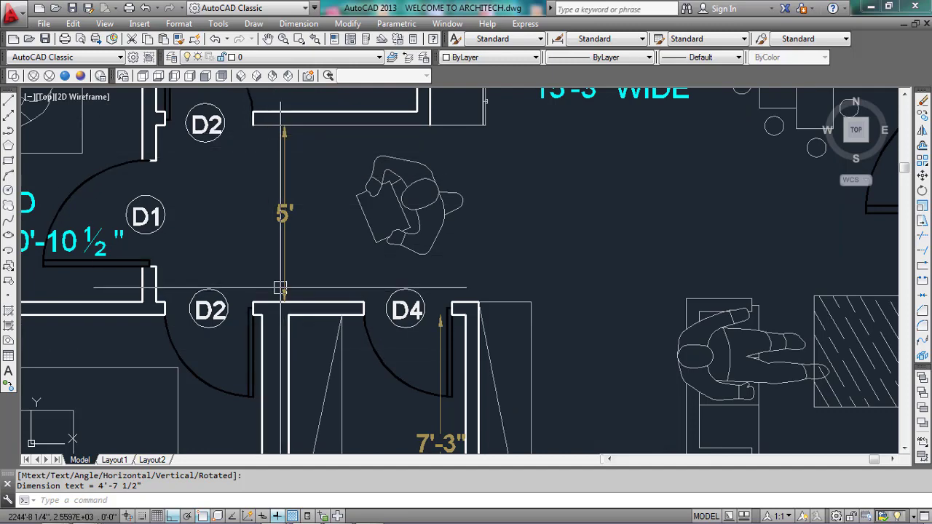
pyautogui.scroll(-5, 137, 184)
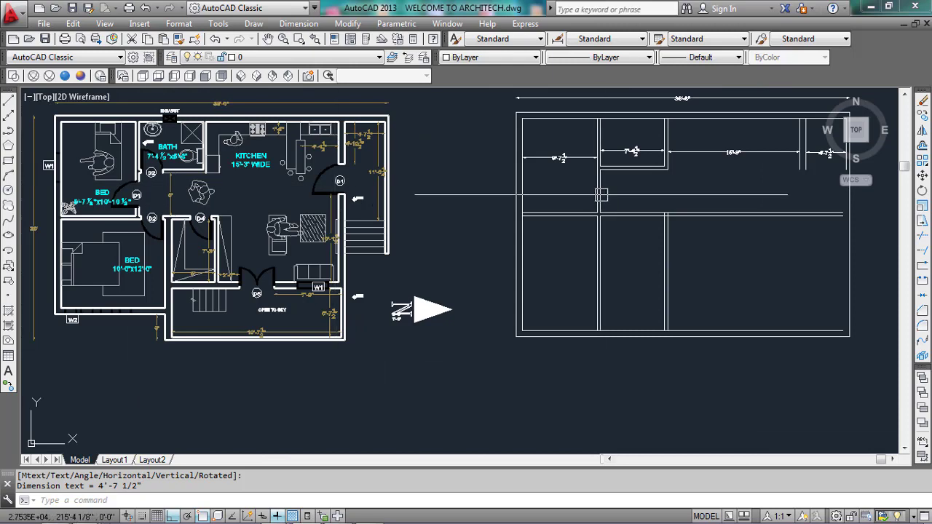
# - Erase the two horizontal wall lines running right from the first bedroom's lower corner across the new plan
pyautogui.scroll(5, 600, 194)
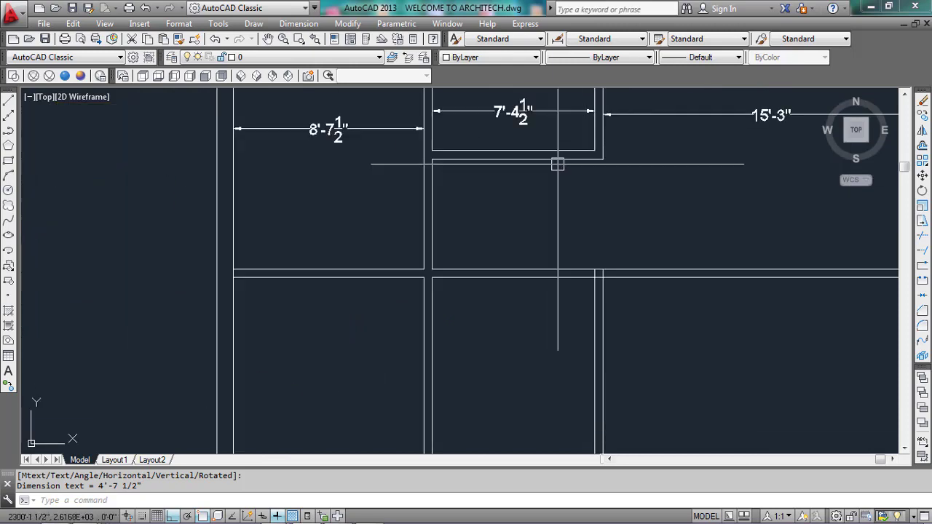
pyautogui.click(502, 273)
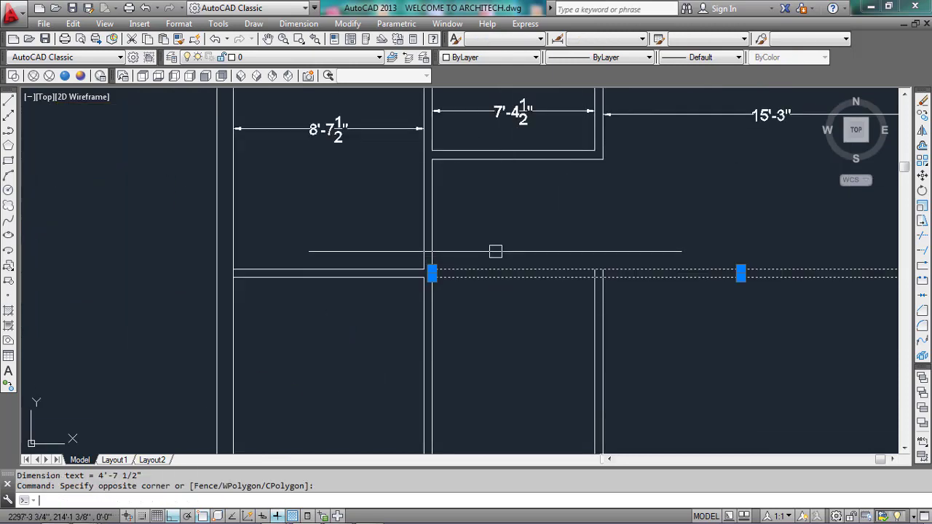
pyautogui.write('e')
pyautogui.press('Return')
# - Offset the bath's lower outer wall line 5' downward to mark the corridor's lower edge
pyautogui.write('o')
pyautogui.press('Return')
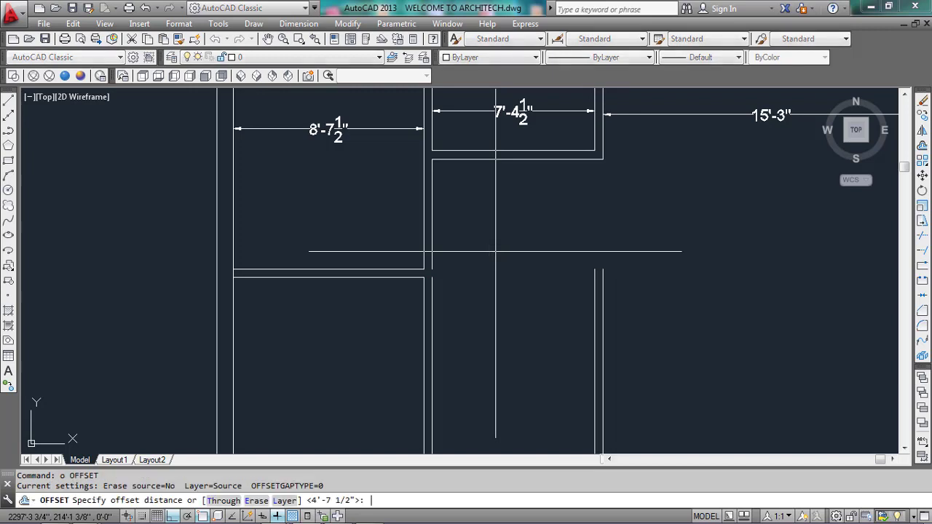
pyautogui.write("5'")
pyautogui.press('Return')
pyautogui.click(516, 159)
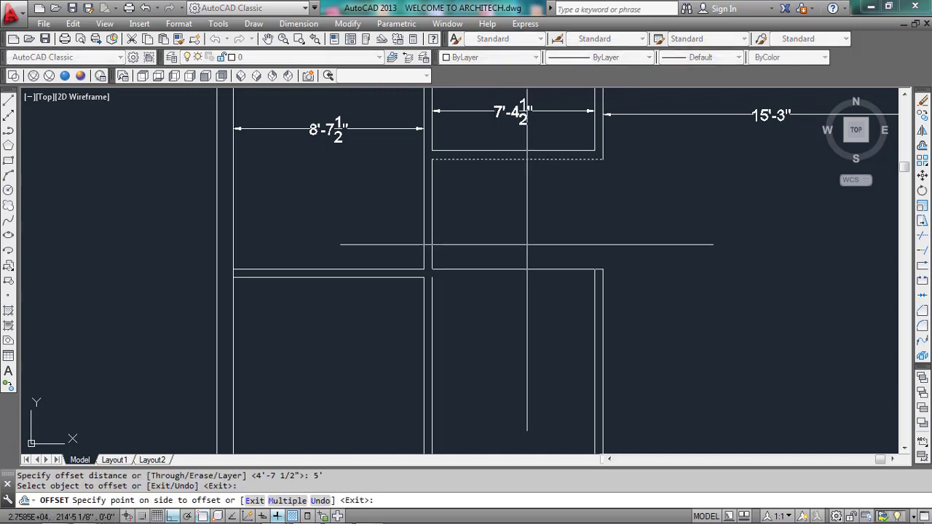
pyautogui.click(340, 328)
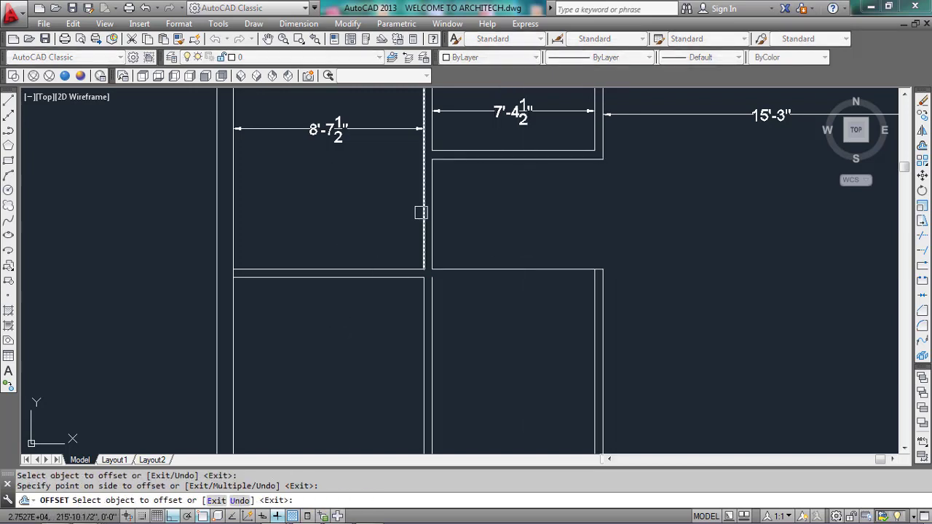
pyautogui.scroll(-2, 477, 188)
pyautogui.scroll(-2, 549, 215)
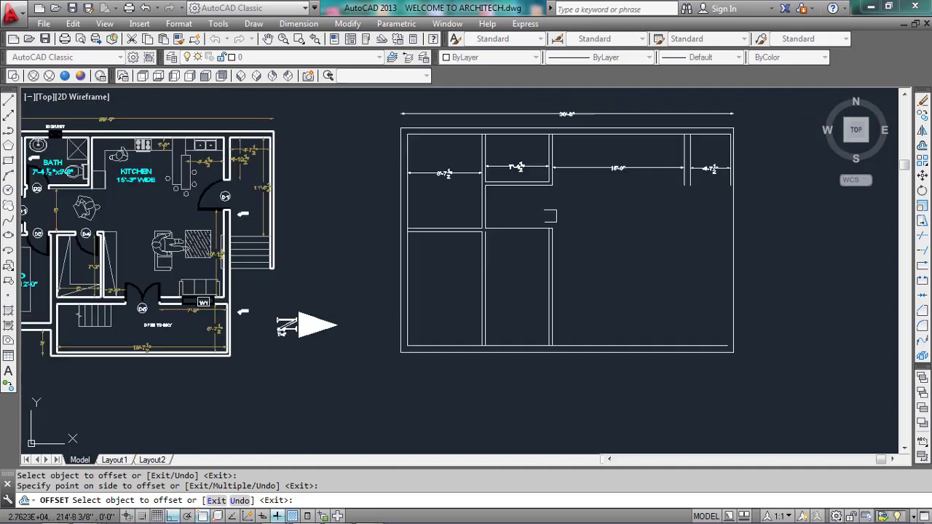
pyautogui.press('Escape')
# - Erase the two vertical wall lines in the lower half of the new plan, directly beneath the first bedroom's right wall
pyautogui.click(499, 283)
pyautogui.click(476, 273)
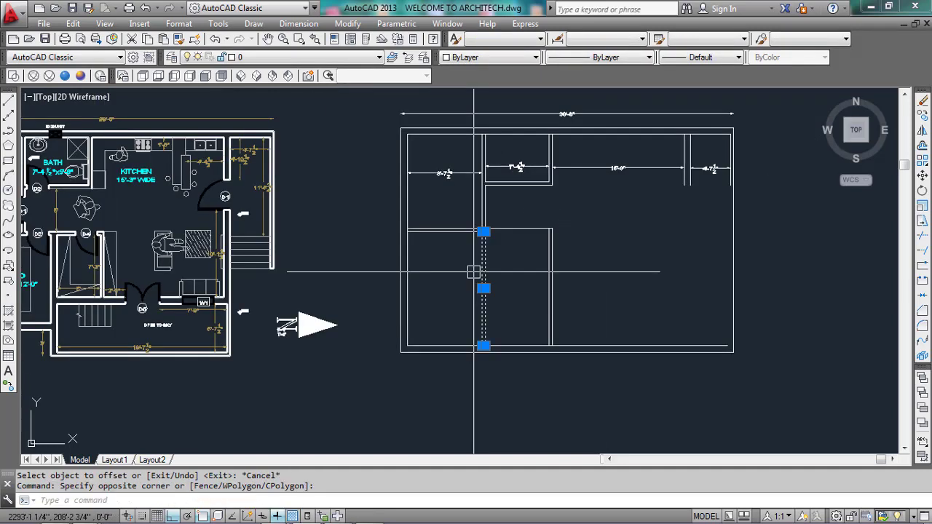
pyautogui.write('e')
pyautogui.press('Return')
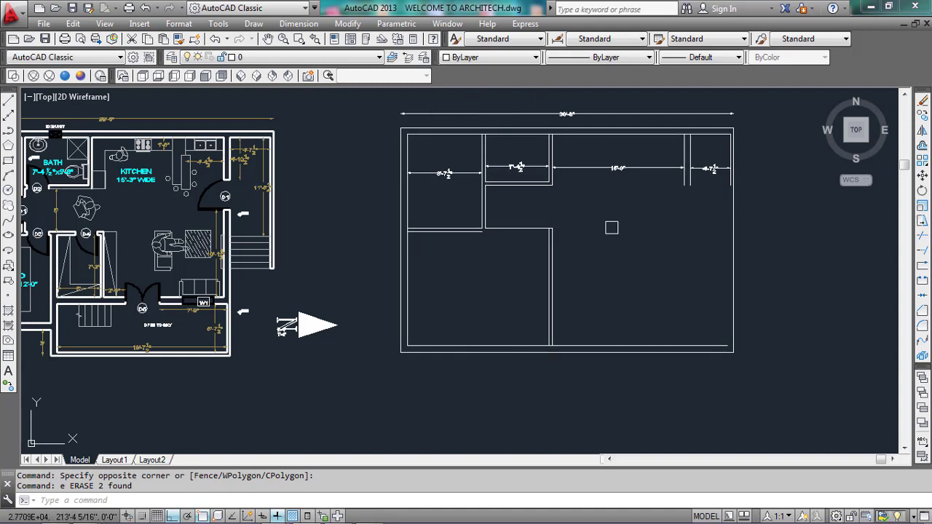
# - Offset the left outer wall's inner line 12' to the right for the second bedroom's width
pyautogui.scroll(-4, 630, 218)
pyautogui.scroll(4, 556, 210)
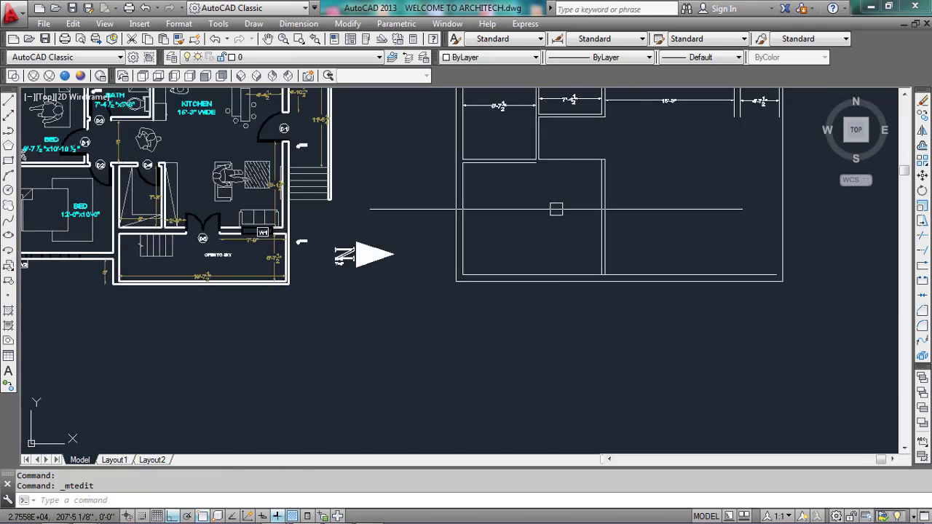
pyautogui.scroll(-3, 556, 210)
pyautogui.scroll(6, 223, 220)
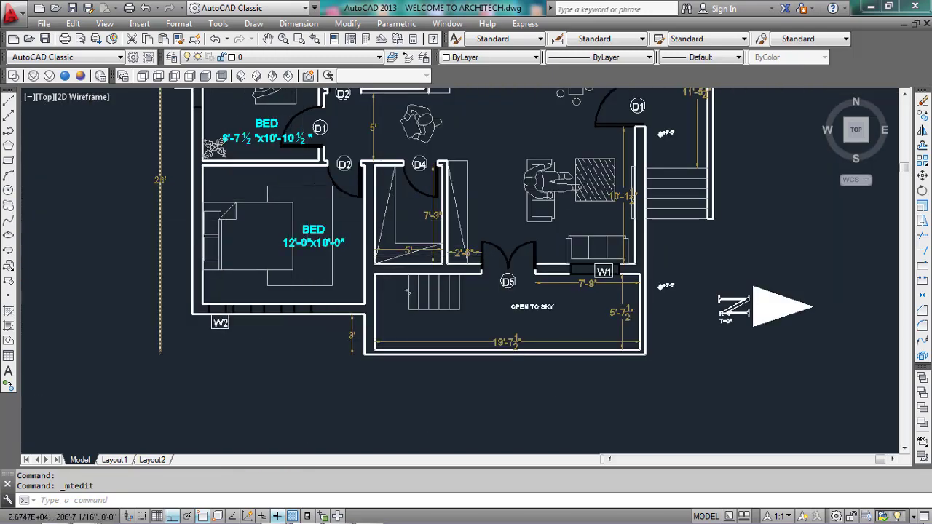
pyautogui.scroll(-5, 482, 270)
pyautogui.write('o')
pyautogui.press('Return')
pyautogui.write('1')
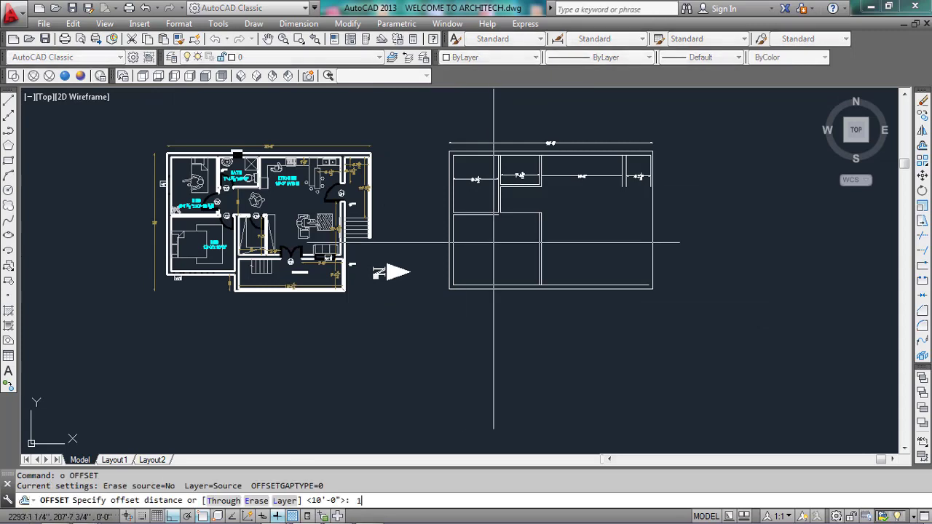
pyautogui.press('Return')
pyautogui.scroll(4, 425, 247)
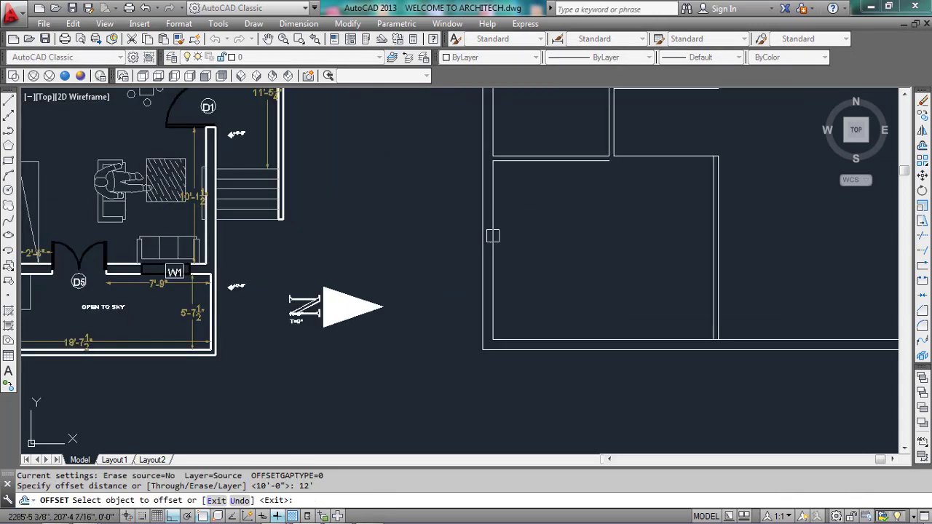
pyautogui.click(492, 235)
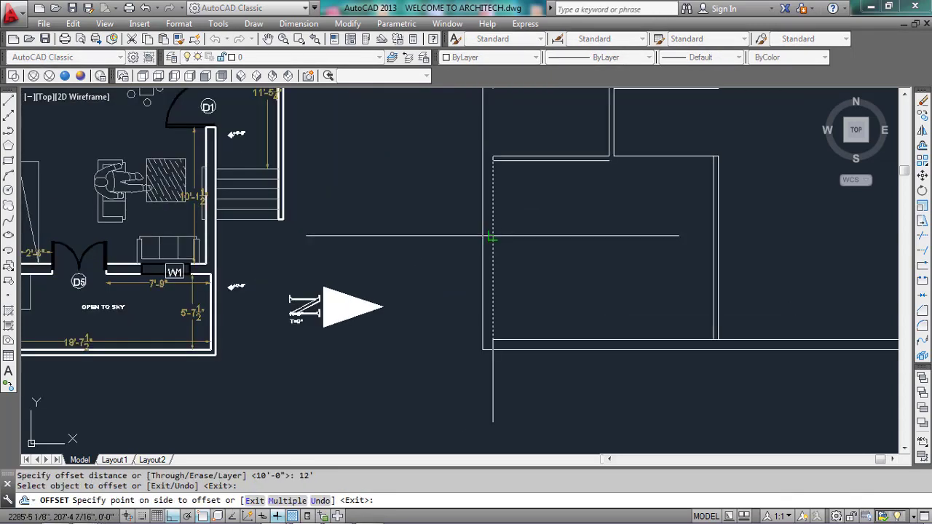
pyautogui.click(690, 224)
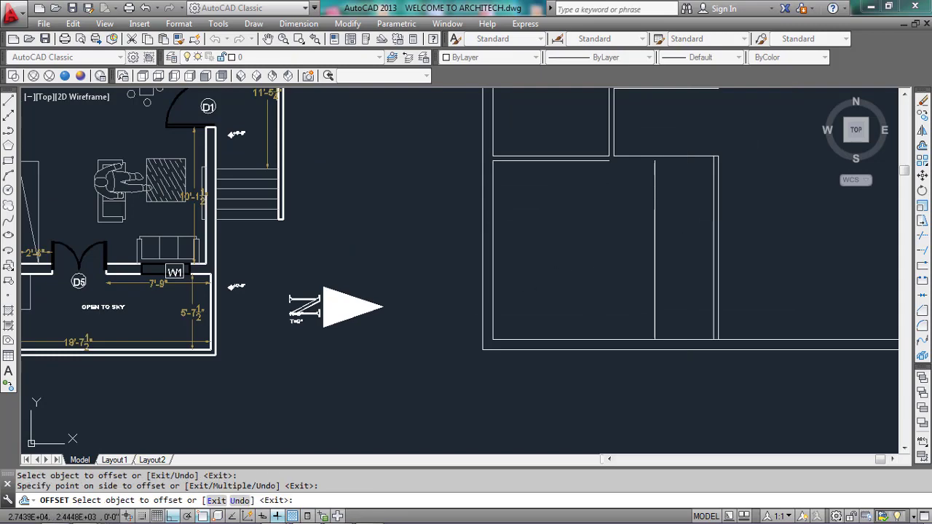
pyautogui.scroll(-2, 415, 294)
pyautogui.press('Escape')
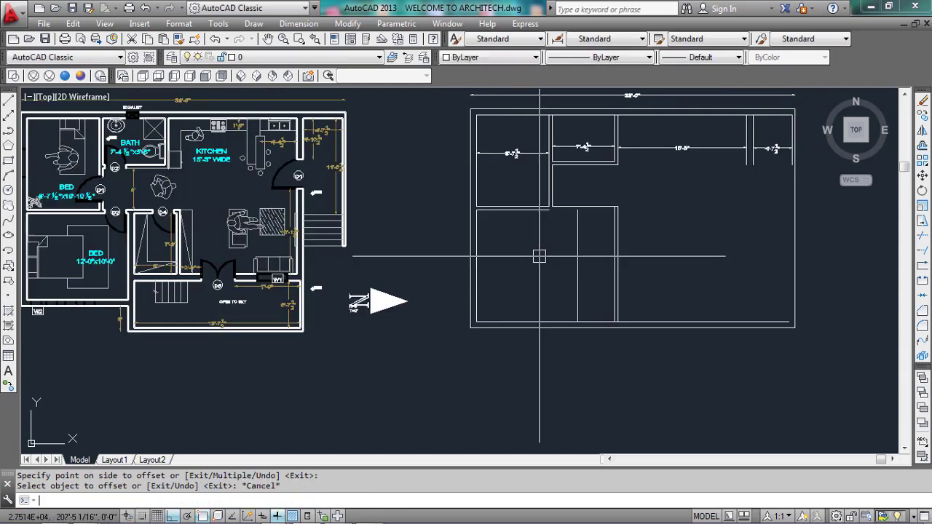
# - Offset the second bedroom's new vertical wall line 9" to the right for the wall thickness
pyautogui.scroll(4, 92, 247)
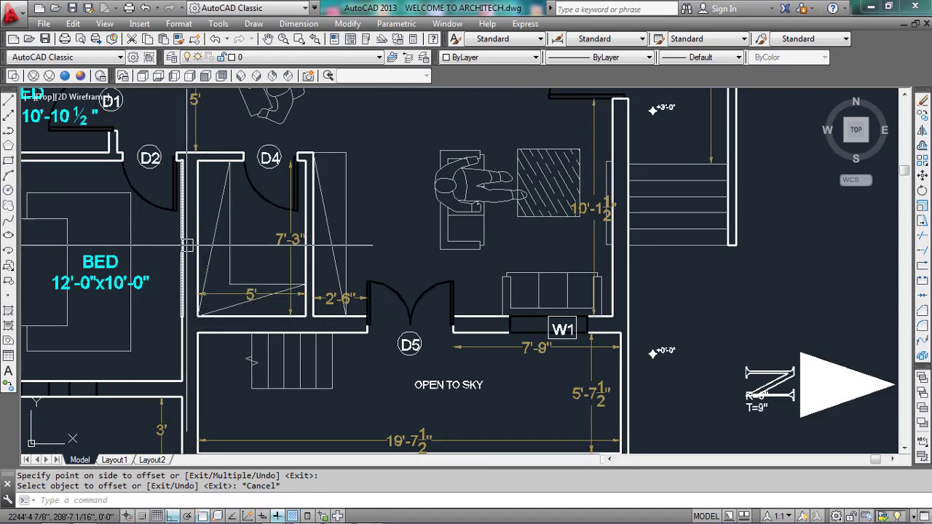
pyautogui.scroll(-2, 115, 244)
pyautogui.scroll(-3, 115, 244)
pyautogui.press('Escape')
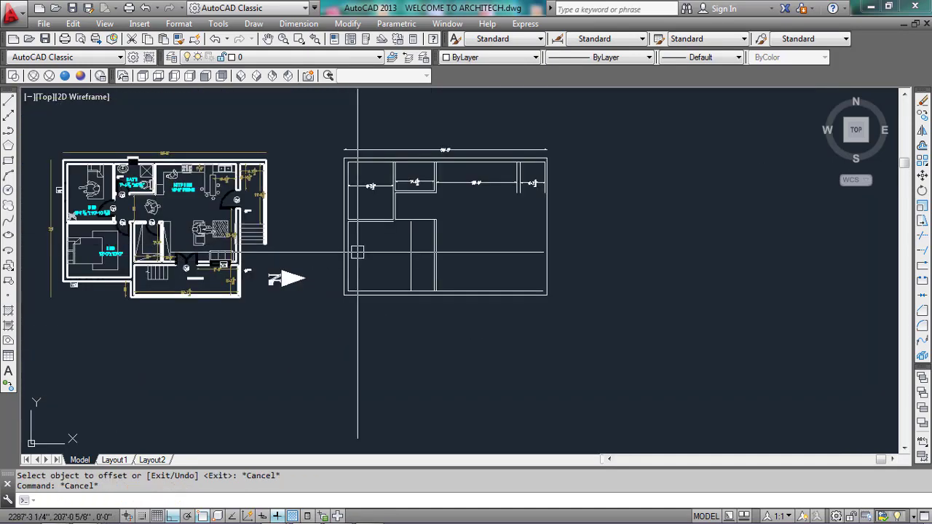
pyautogui.write('o')
pyautogui.press('Return')
pyautogui.write('9')
pyautogui.press('Return')
pyautogui.click(411, 258)
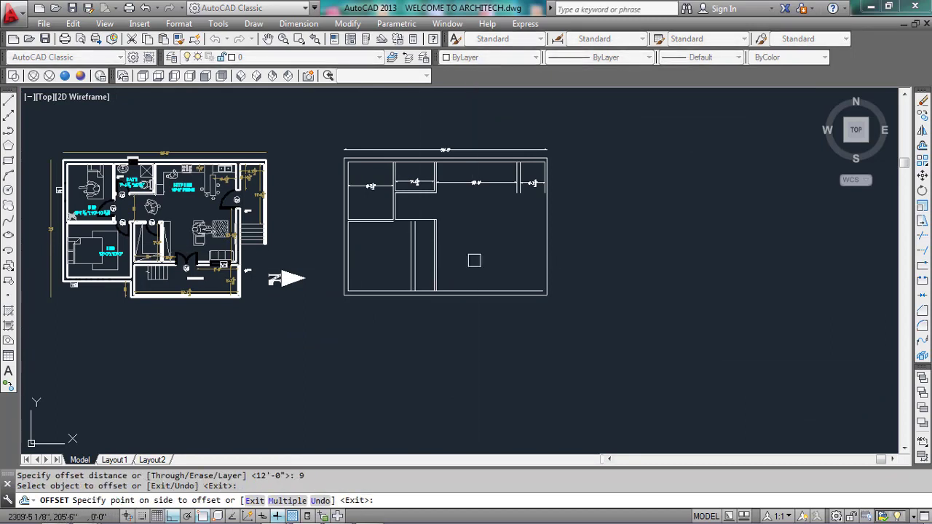
pyautogui.click(474, 260)
pyautogui.scroll(2, 396, 224)
pyautogui.press('Escape')
# - Erase the two vertical wall lines in the lower half of the new plan, directly beneath the bath's right wall
pyautogui.click(477, 252)
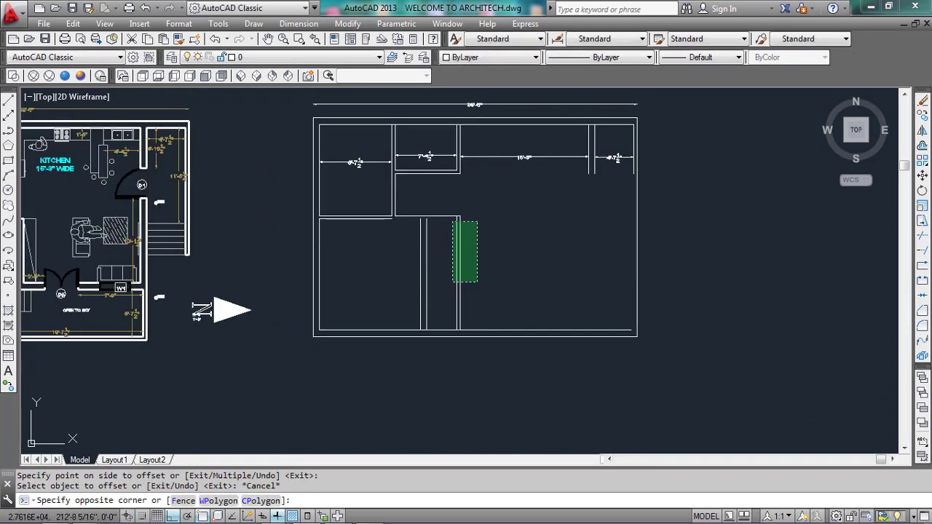
pyautogui.click(452, 246)
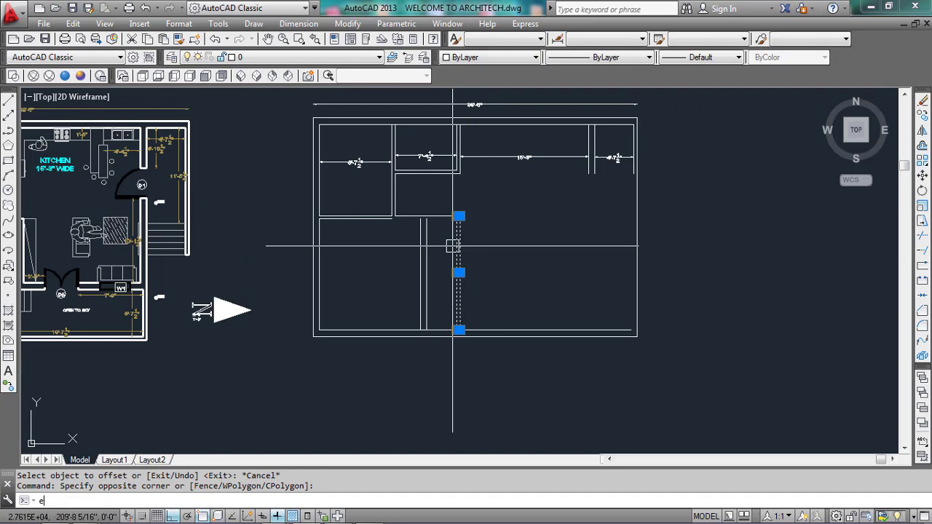
pyautogui.write('e')
pyautogui.press('Return')
pyautogui.scroll(-1, 496, 194)
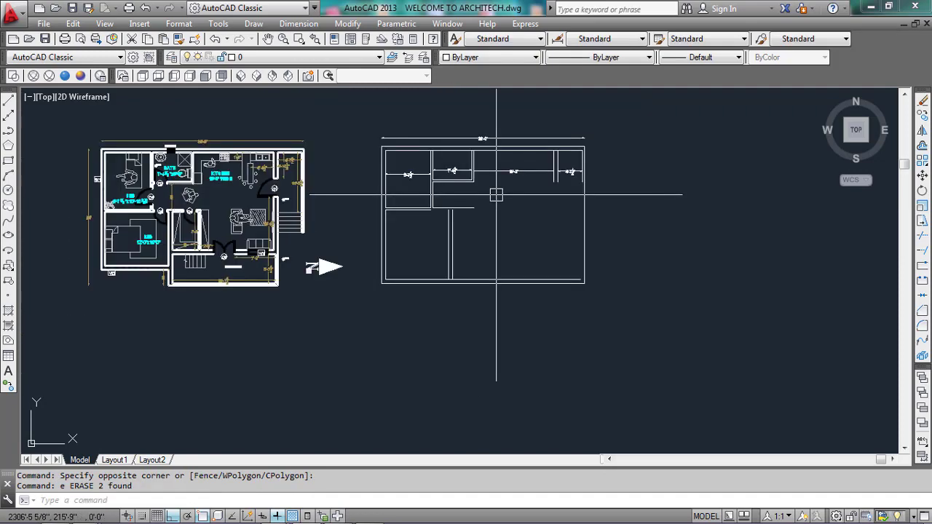
# - Offset the second bedroom's upper wall line 10' downward to mark the room's lower edge
pyautogui.scroll(4, 172, 222)
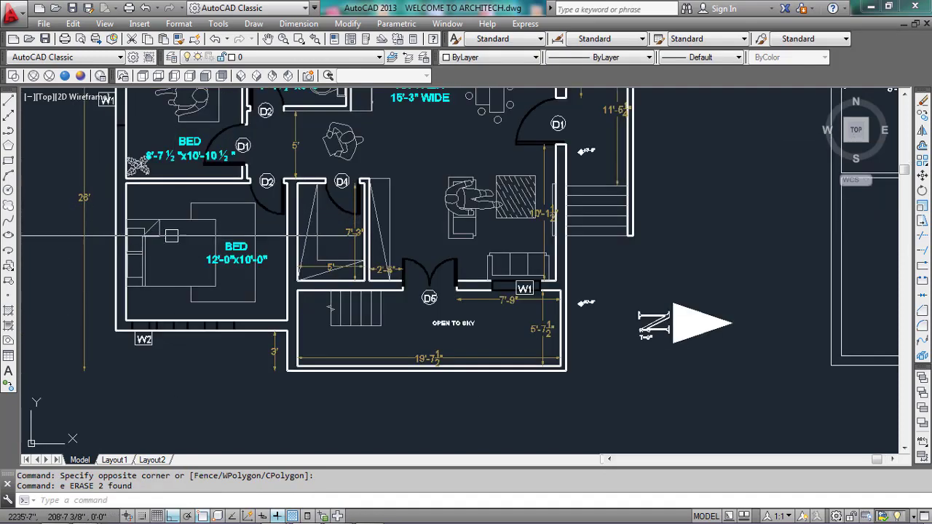
pyautogui.scroll(-4, 109, 284)
pyautogui.scroll(4, 287, 284)
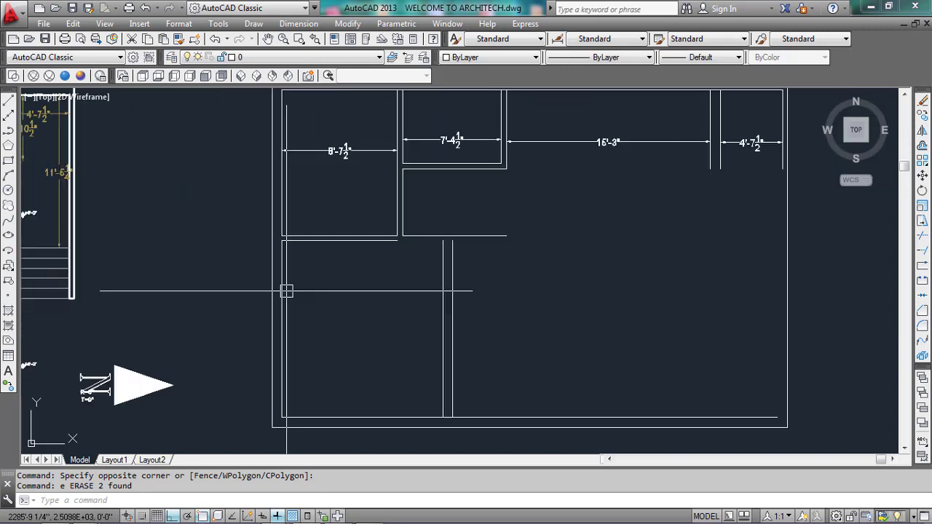
pyautogui.write('o')
pyautogui.press('Return')
pyautogui.write("10'")
pyautogui.press('Return')
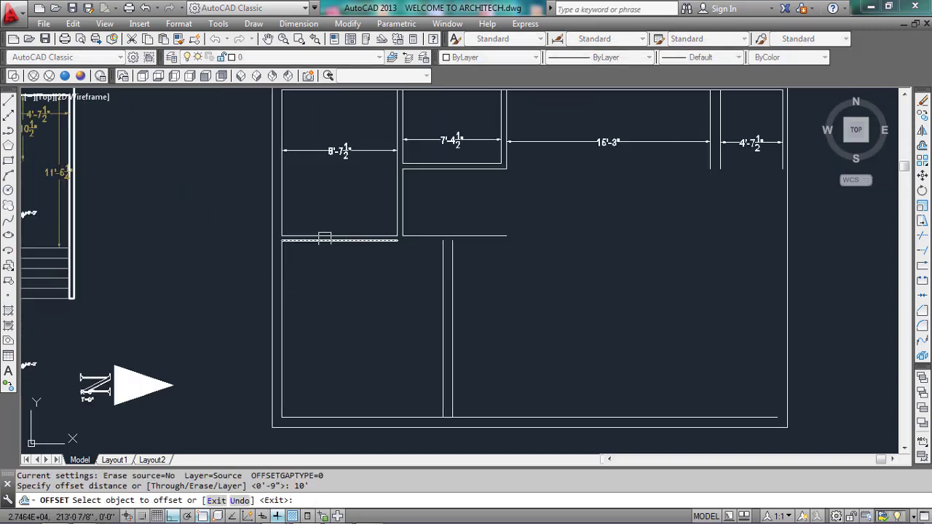
pyautogui.scroll(4, 325, 236)
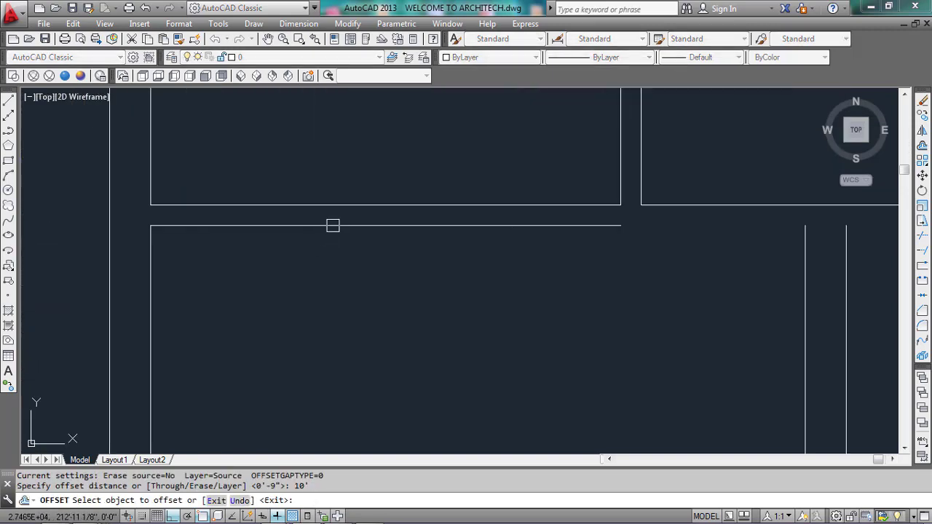
pyautogui.click(333, 225)
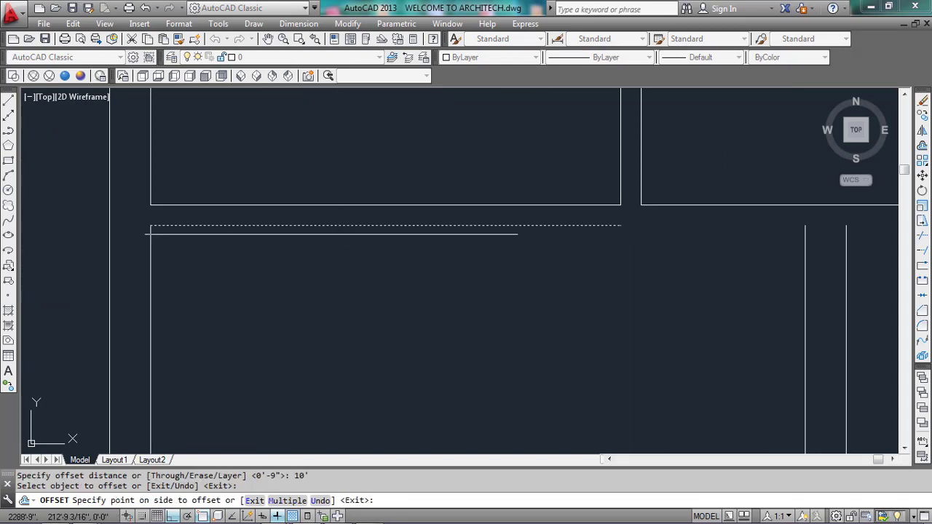
pyautogui.click(315, 374)
pyautogui.scroll(-4, 352, 260)
pyautogui.scroll(4, 348, 291)
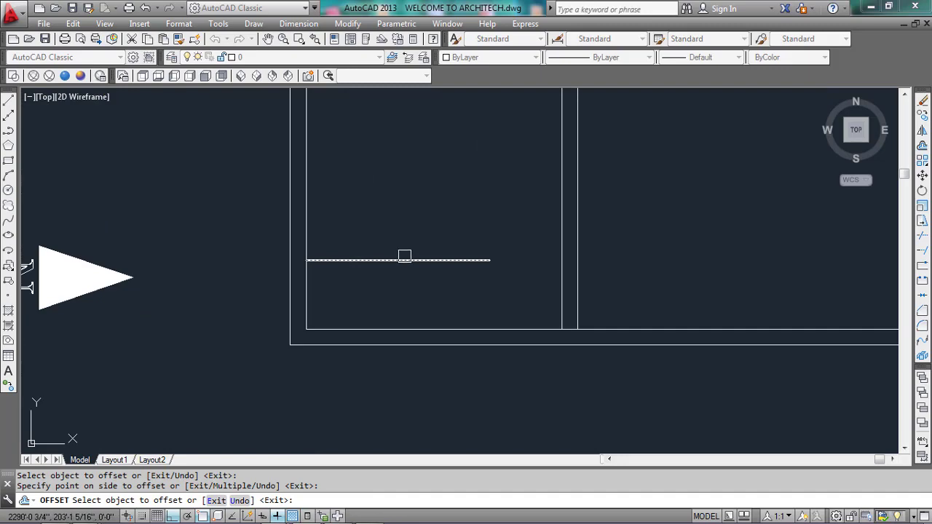
# - Offset the second bedroom's lower edge line 9" downward for the outer wall thickness
pyautogui.scroll(-6, 374, 264)
pyautogui.scroll(6, 448, 257)
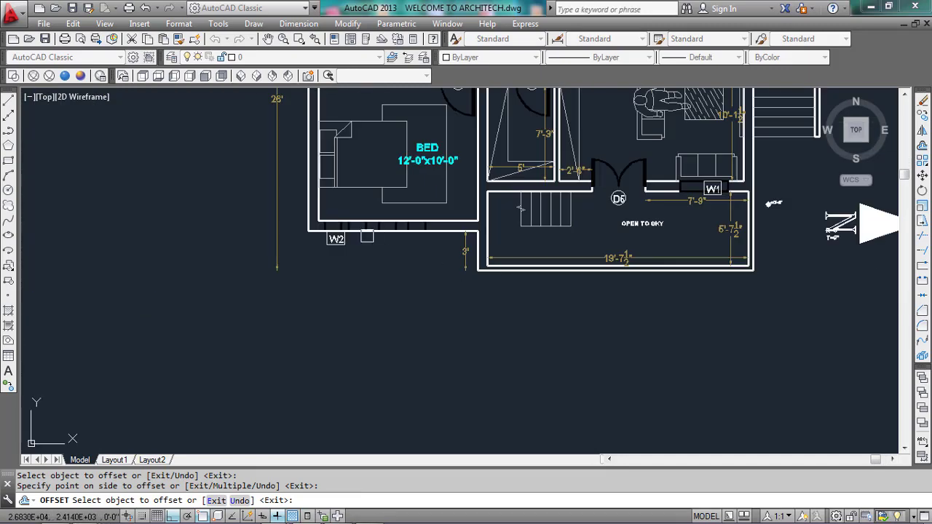
pyautogui.scroll(-4, 253, 248)
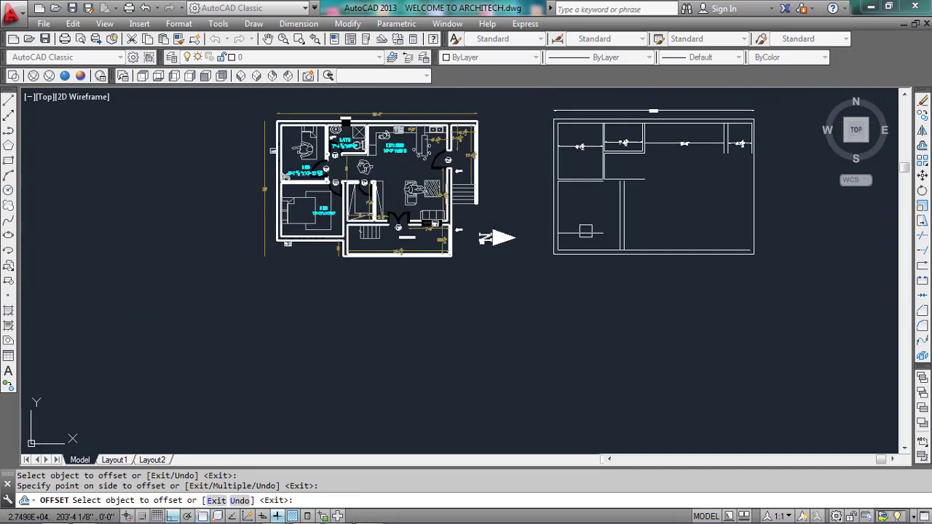
pyautogui.press('Escape')
pyautogui.scroll(8, 591, 233)
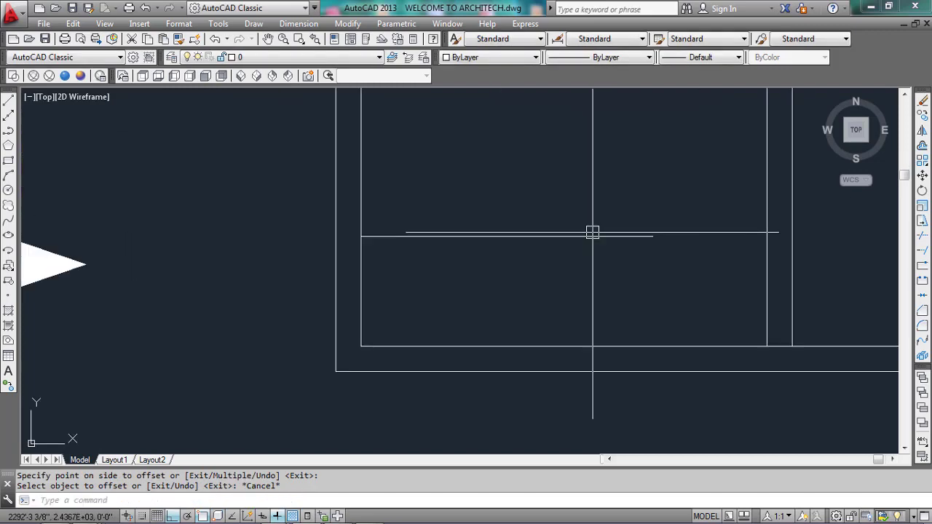
pyautogui.press('Return')
pyautogui.write('9')
pyautogui.press('Return')
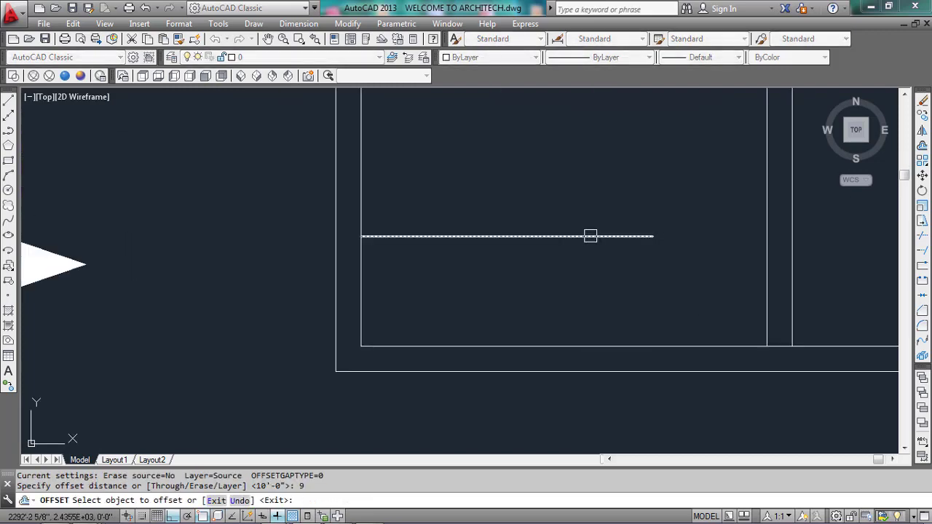
pyautogui.click(589, 236)
pyautogui.click(584, 285)
pyautogui.scroll(-4, 521, 277)
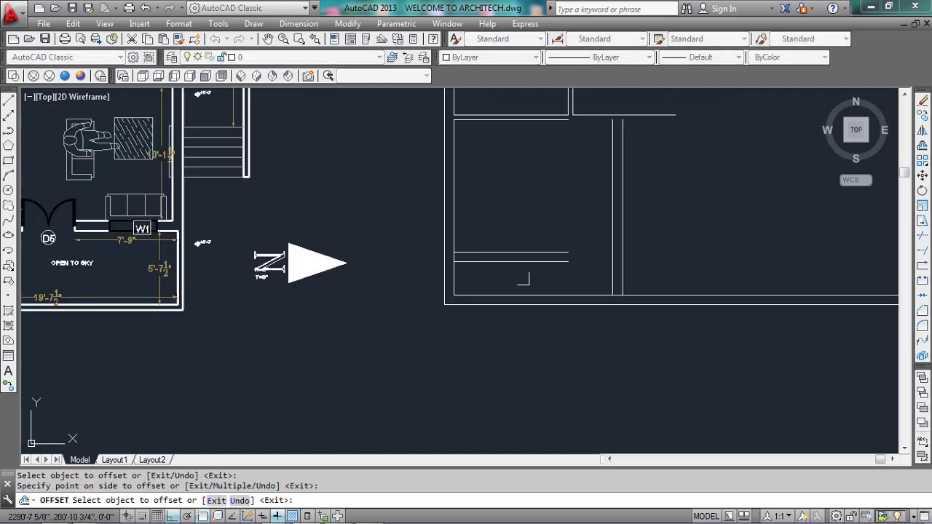
pyautogui.scroll(-3, 522, 278)
pyautogui.press('Escape')
# - Extend the second bedroom's two lower horizontal wall lines to the room's right wall
pyautogui.scroll(3, 239, 262)
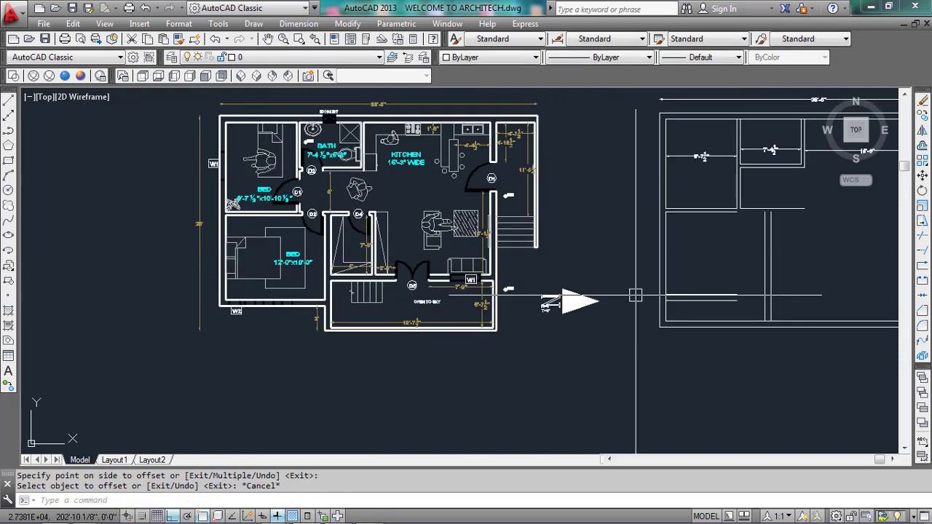
pyautogui.press('Return')
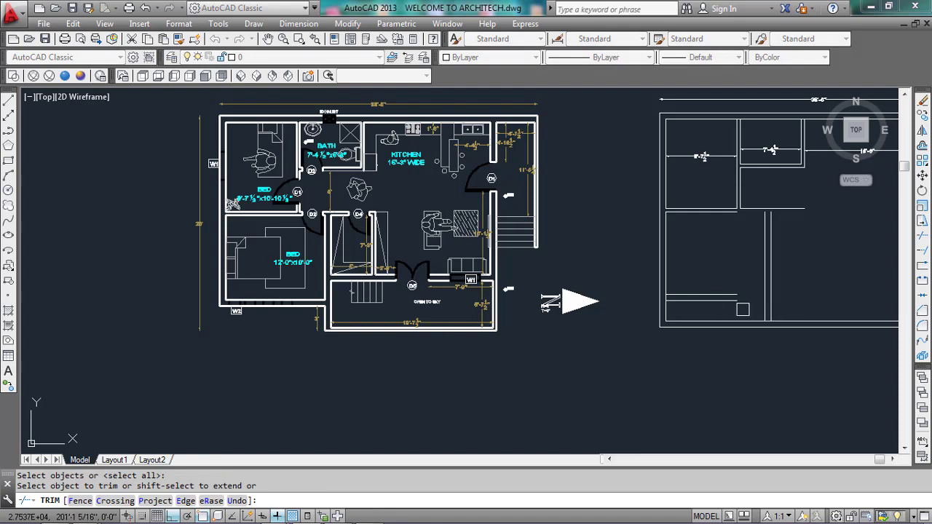
pyautogui.scroll(5, 772, 309)
pyautogui.keyDown('shift'); pyautogui.click(613, 302); pyautogui.keyUp('shift')
pyautogui.keyDown('shift'); pyautogui.click(589, 214); pyautogui.keyUp('shift')
pyautogui.scroll(4, 744, 260)
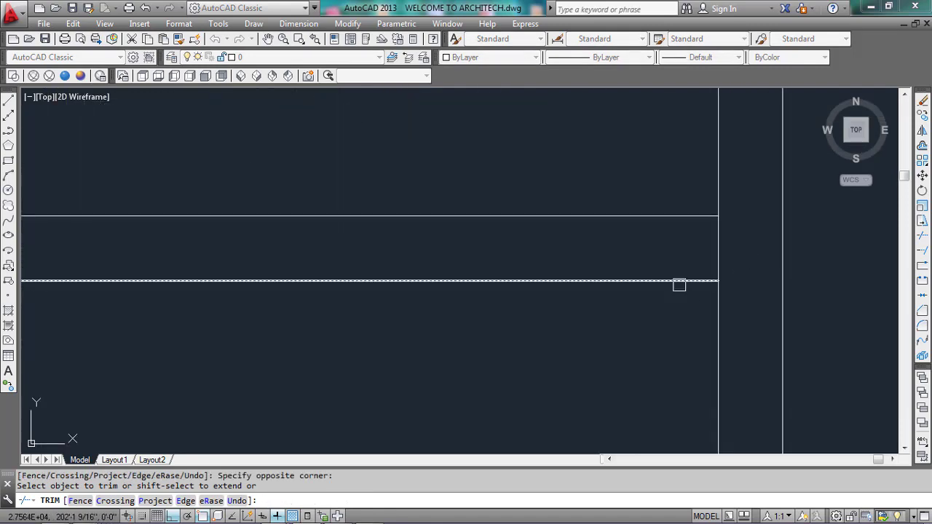
pyautogui.scroll(-8, 678, 284)
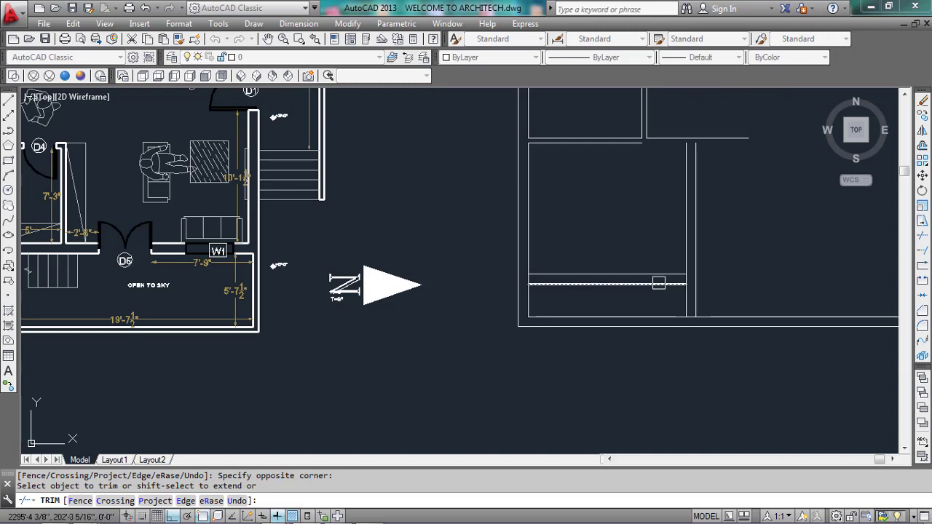
# - Extend the second bedroom's upper wall line to its right wall, and that wall's outer line up to the corridor edge
pyautogui.scroll(5, 651, 112)
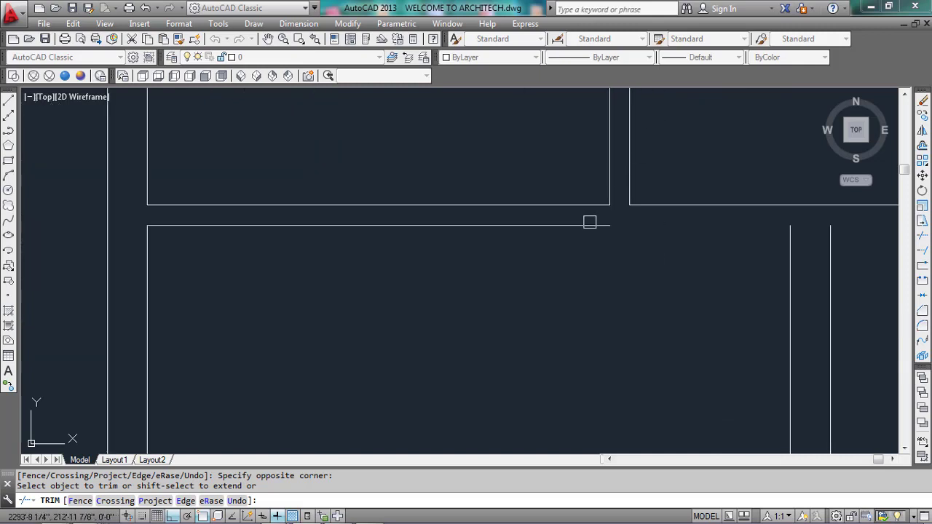
pyautogui.click(823, 260)
pyautogui.scroll(-8, 737, 201)
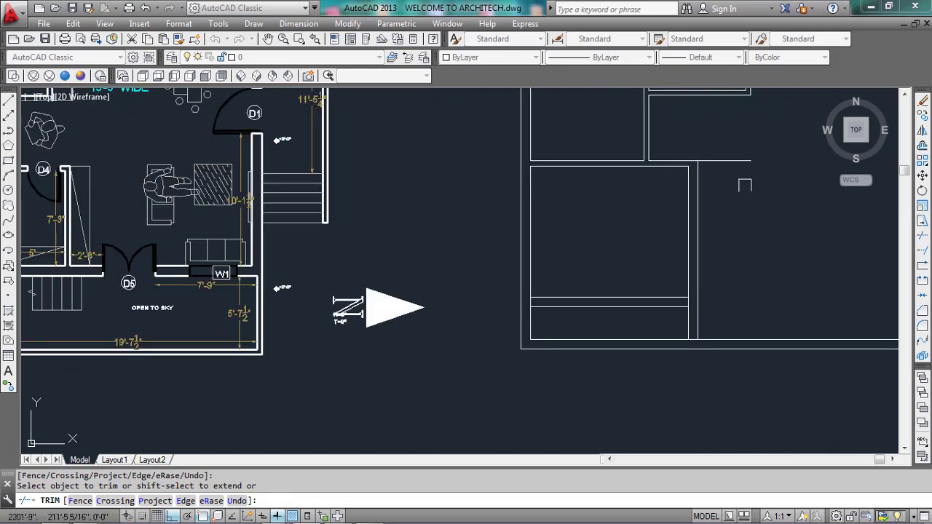
# - Undo the last trim and extend the second bedroom's outer lower wall line to the house's left outer wall line
pyautogui.scroll(4, 285, 201)
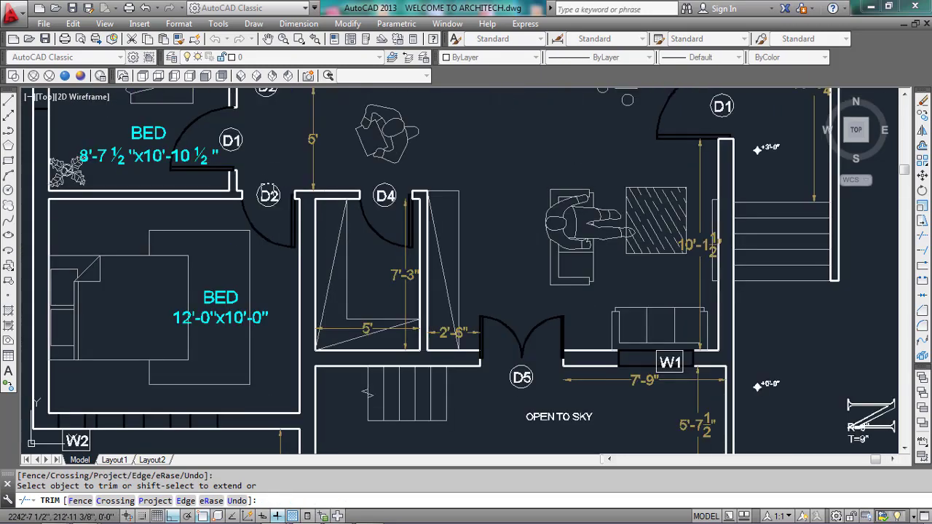
pyautogui.scroll(-4, 224, 189)
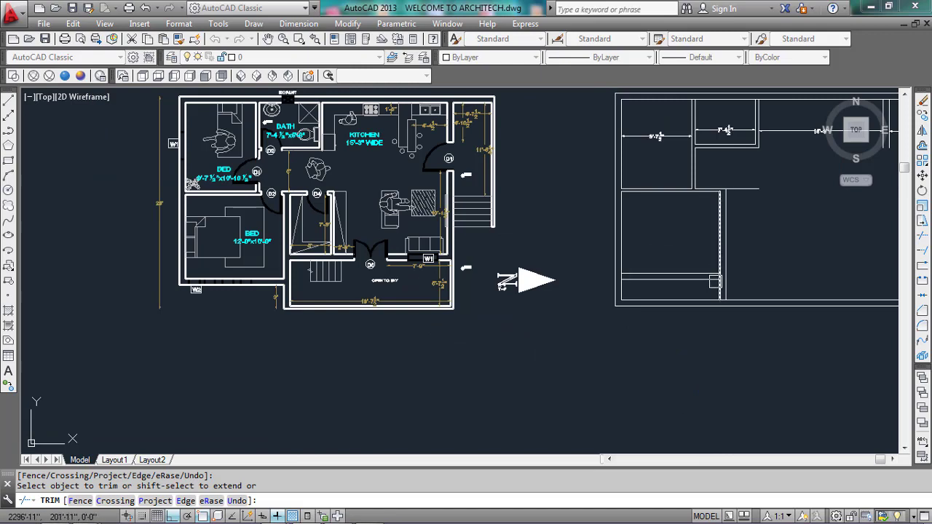
pyautogui.scroll(5, 714, 282)
pyautogui.scroll(-3, 732, 236)
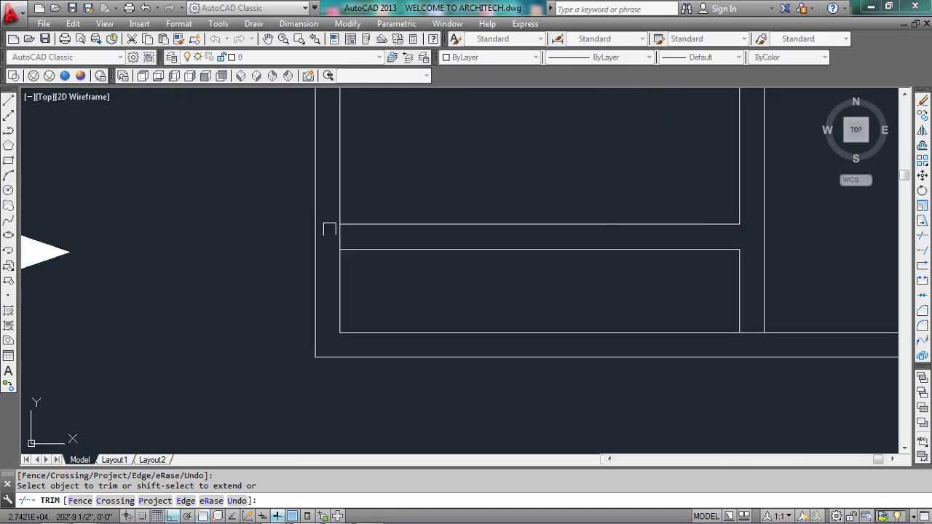
pyautogui.hotkey('ctrl', 'z')
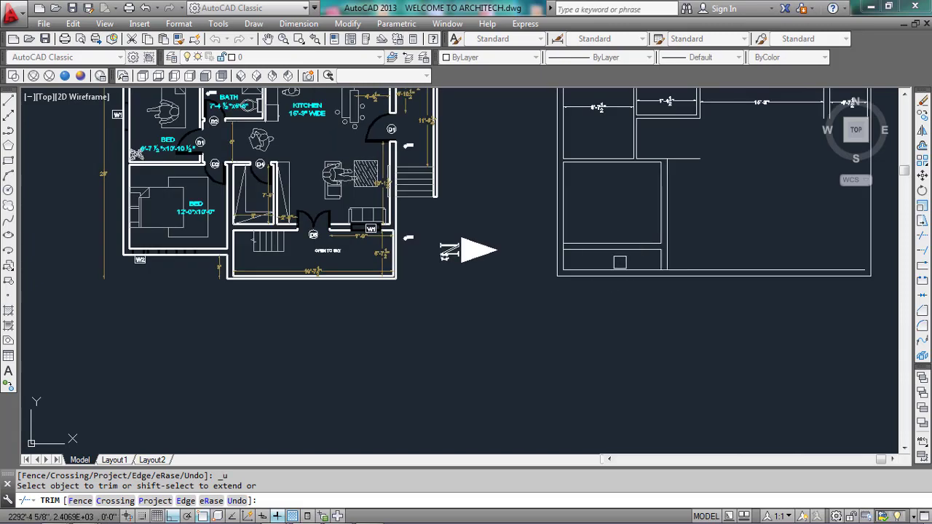
pyautogui.scroll(5, 543, 253)
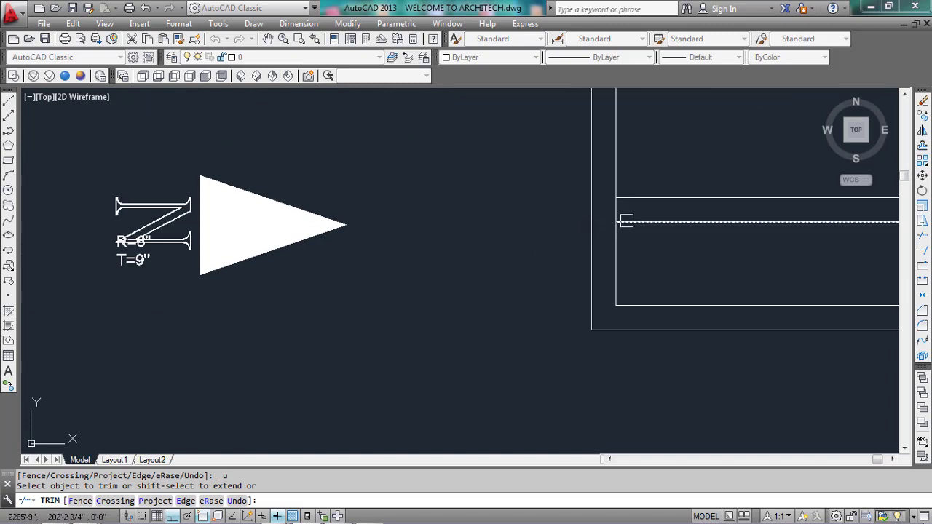
pyautogui.keyDown('shift'); pyautogui.click(626, 220); pyautogui.keyUp('shift')
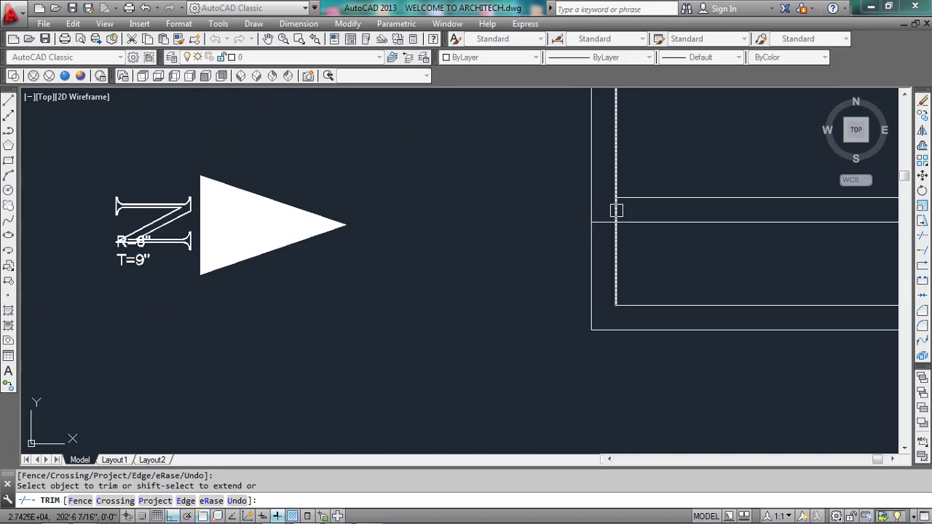
# - Trim away the left and lower wall lines beyond the second bedroom so the outer wall steps around its lower side
pyautogui.click(610, 283)
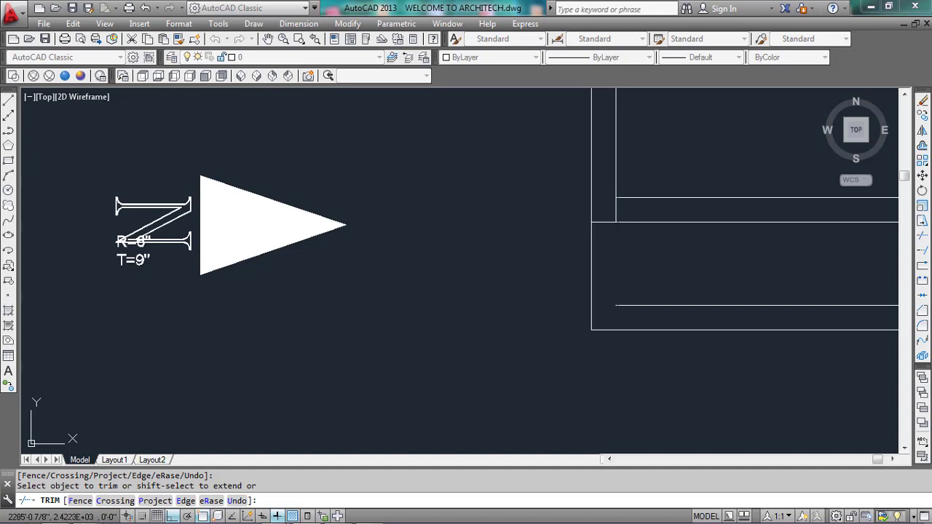
pyautogui.click(611, 209)
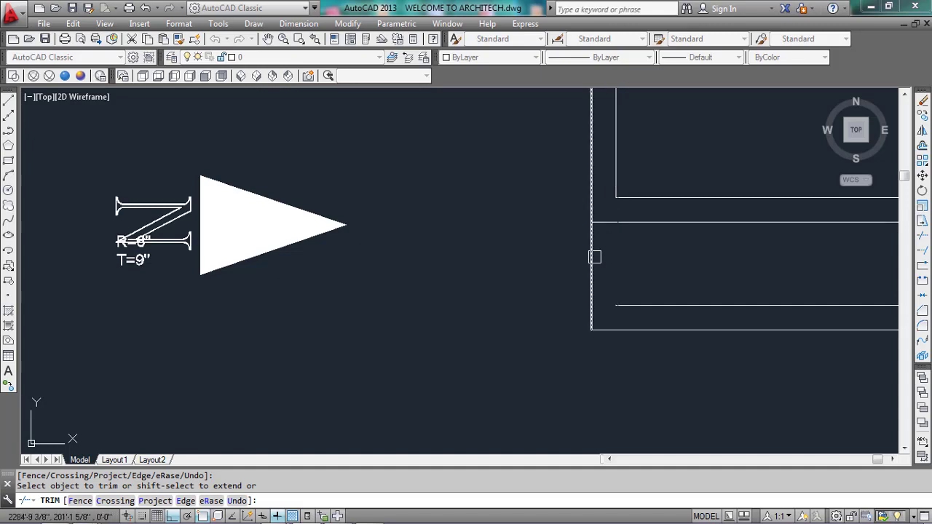
pyautogui.scroll(-4, 542, 291)
pyautogui.click(667, 334)
pyautogui.click(636, 285)
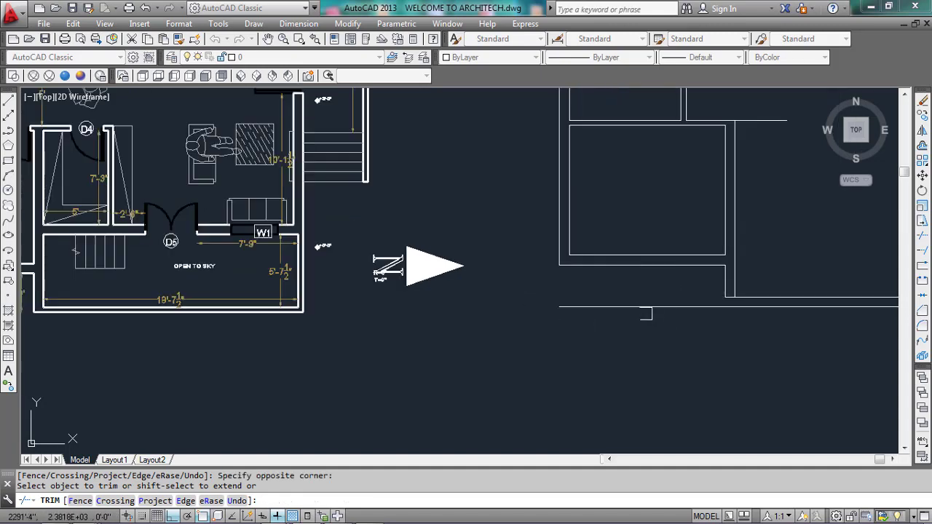
pyautogui.scroll(5, 743, 291)
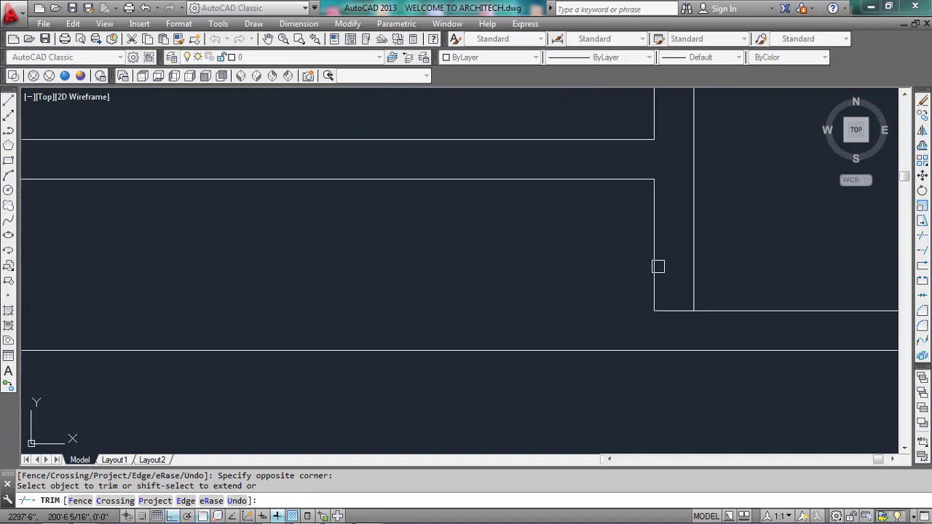
pyautogui.click(633, 349)
pyautogui.scroll(-5, 674, 312)
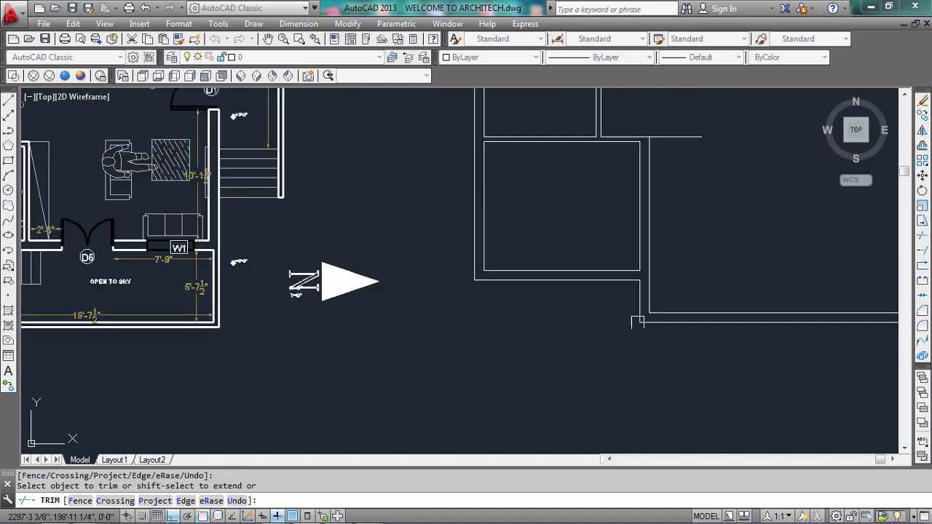
pyautogui.scroll(2, 393, 315)
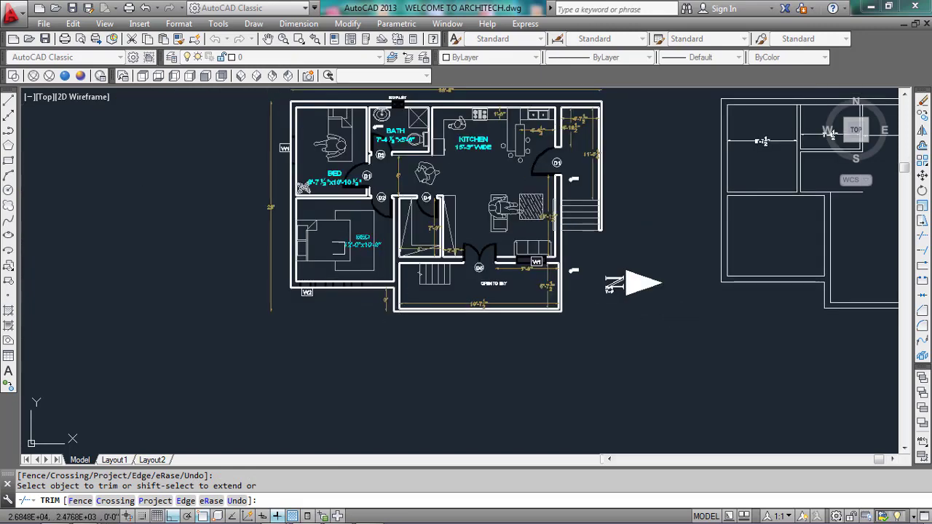
pyautogui.scroll(-2, 218, 297)
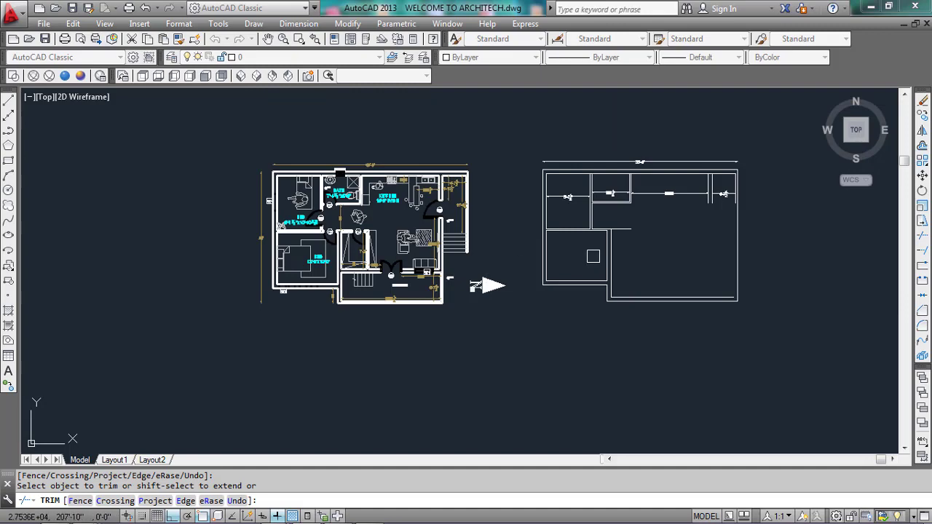
pyautogui.scroll(3, 356, 258)
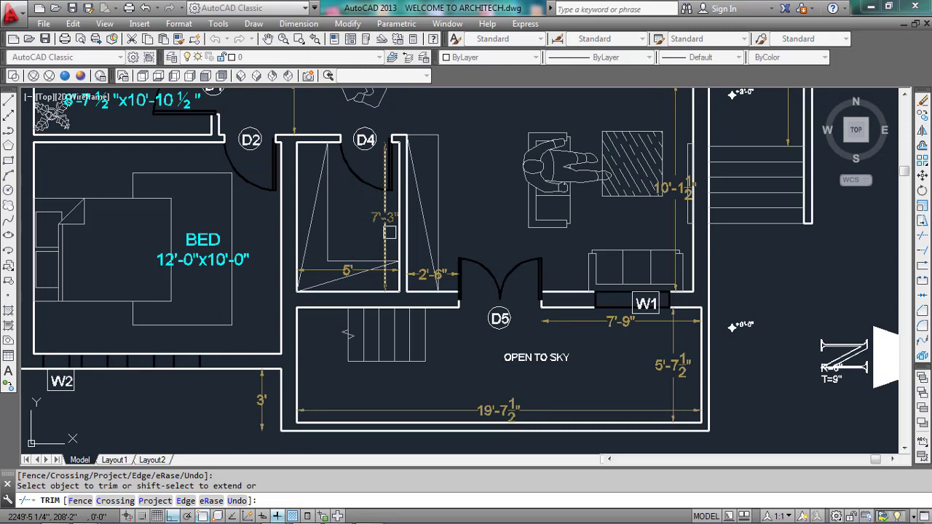
pyautogui.press('Escape')
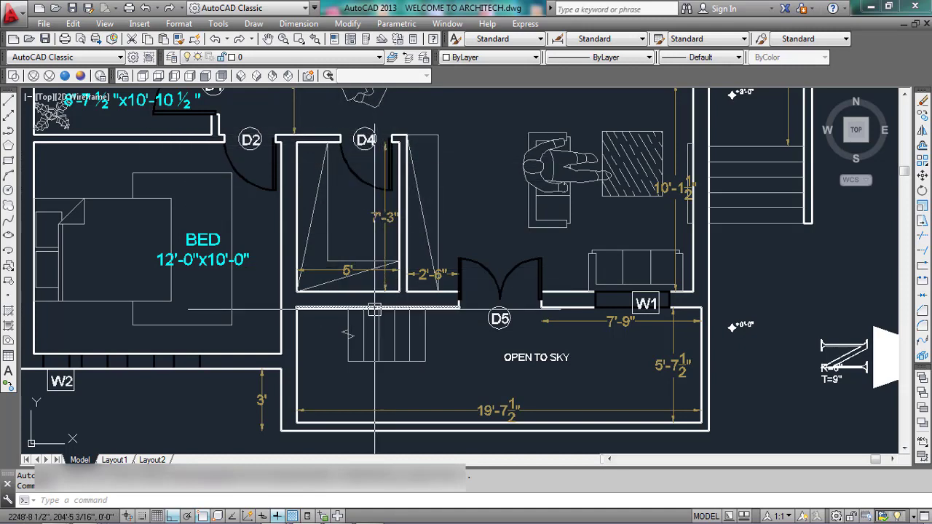
# - Offset the outer line of the second bedroom's right wall 5' to the right to mark the adjoining small room's width
pyautogui.scroll(-4, 109, 218)
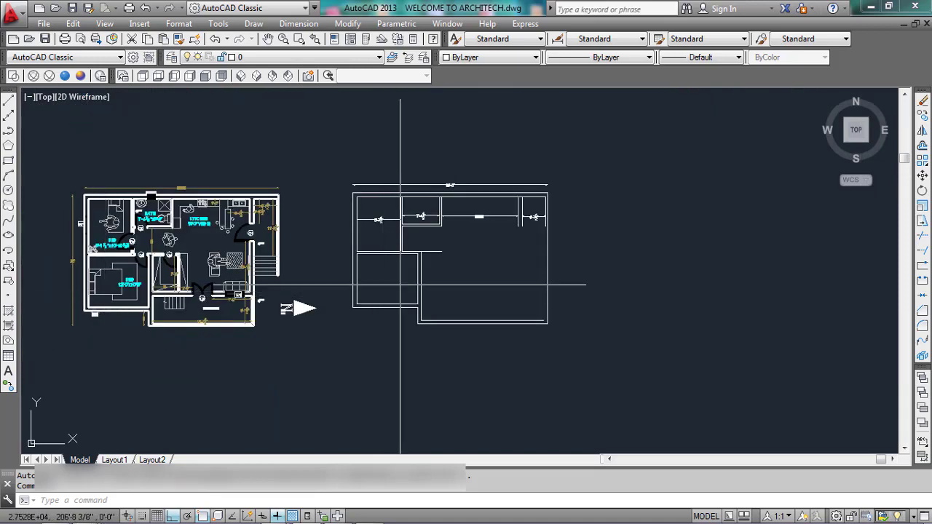
pyautogui.scroll(6, 396, 225)
pyautogui.click(443, 273)
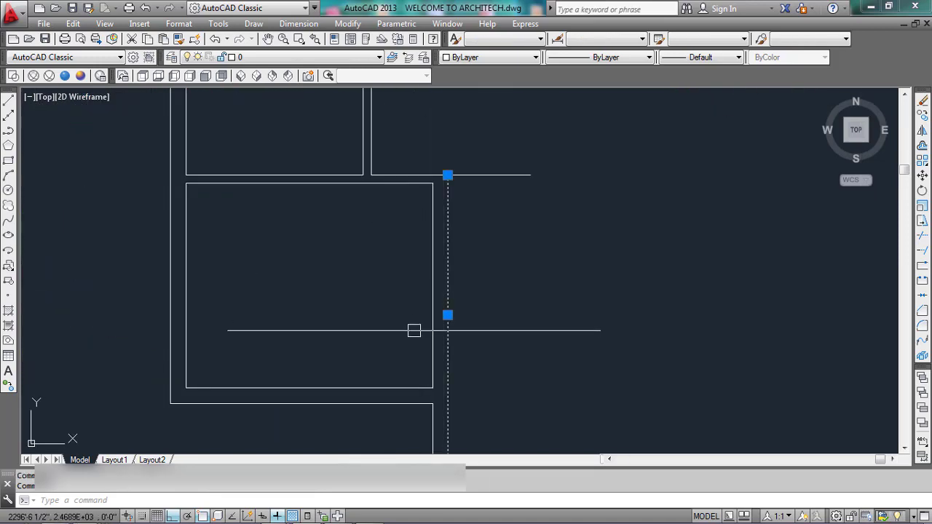
pyautogui.write('o')
pyautogui.press('Return')
pyautogui.write('5')
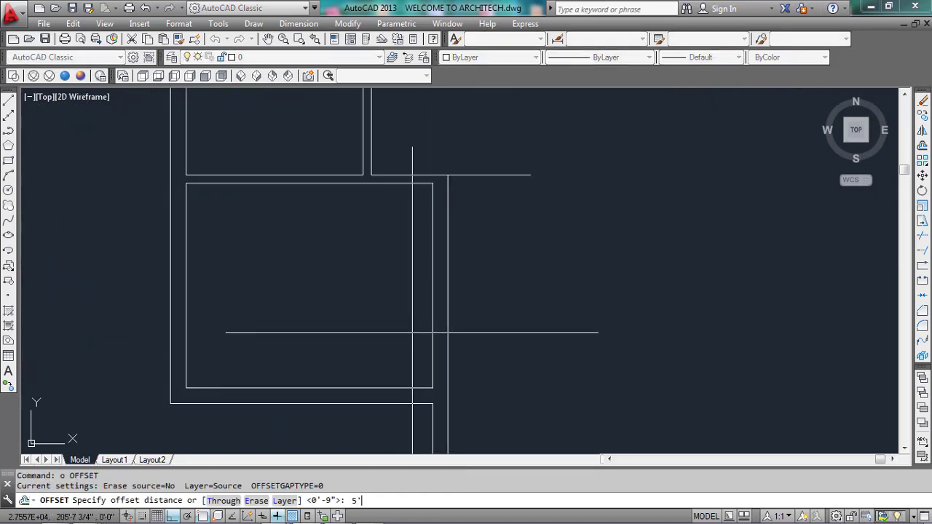
pyautogui.write("'")
pyautogui.press('Return')
pyautogui.click(554, 259)
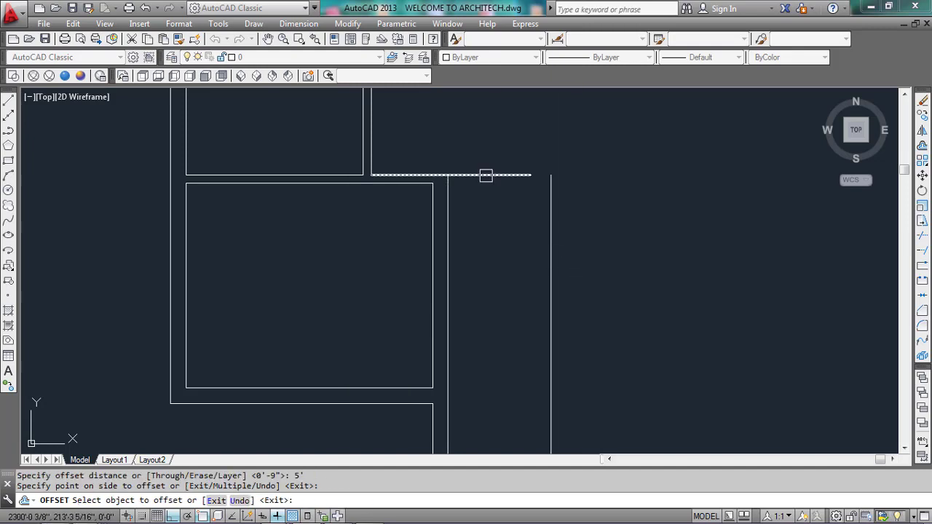
pyautogui.press('Escape')
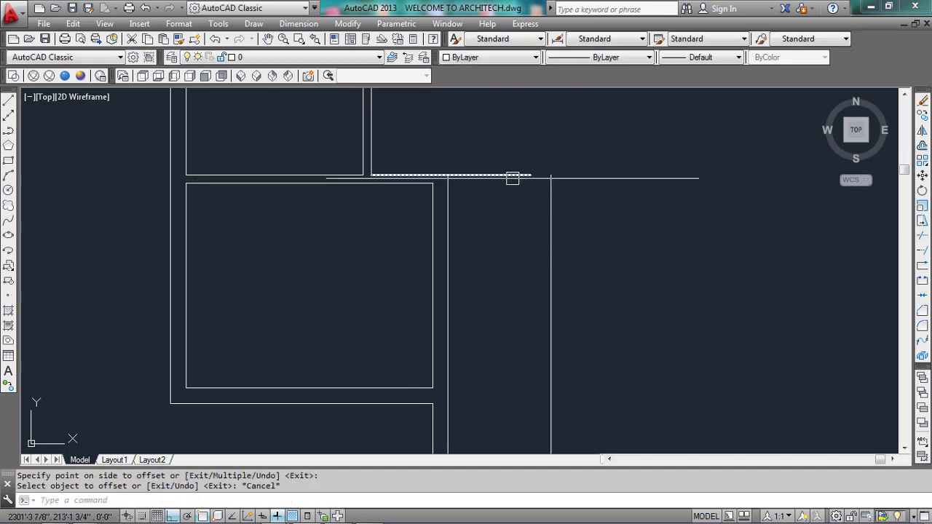
pyautogui.click(412, 183)
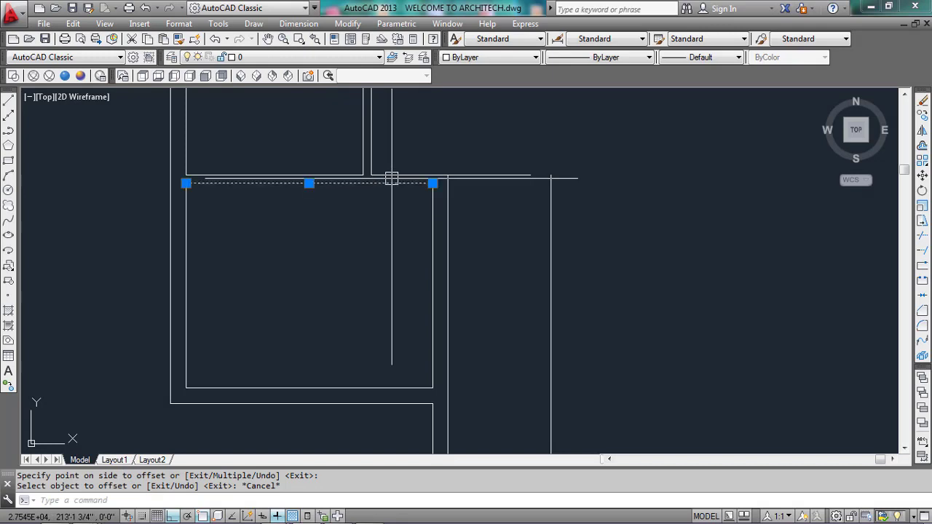
pyautogui.write('tr')
pyautogui.press('Return')
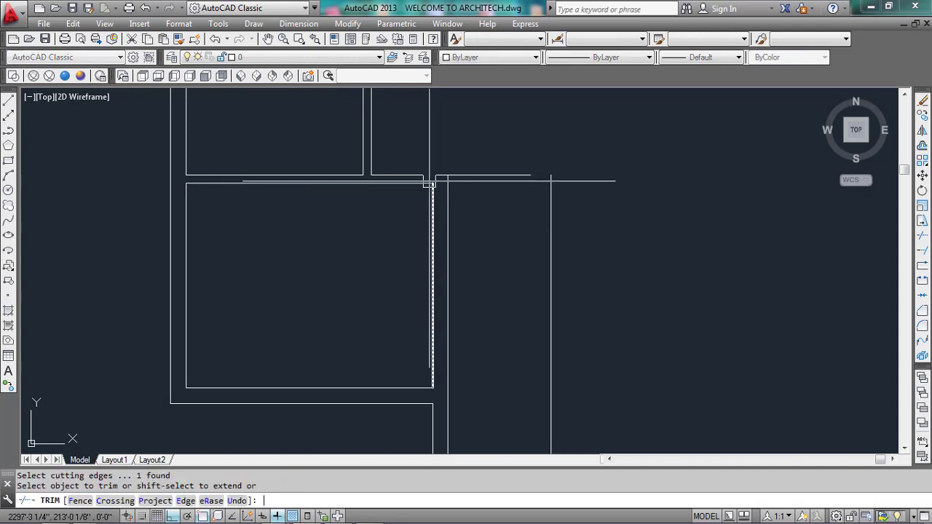
pyautogui.press('Escape')
# - Extend the second bedroom's upper wall line across its right wall to the outer wall line
pyautogui.press('Return')
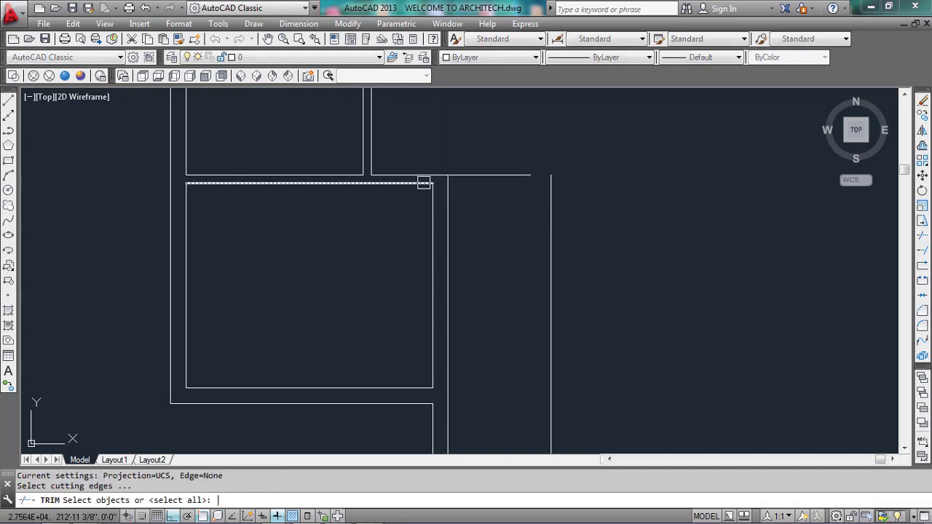
pyautogui.press('Return')
pyautogui.click(424, 182)
pyautogui.scroll(5, 426, 182)
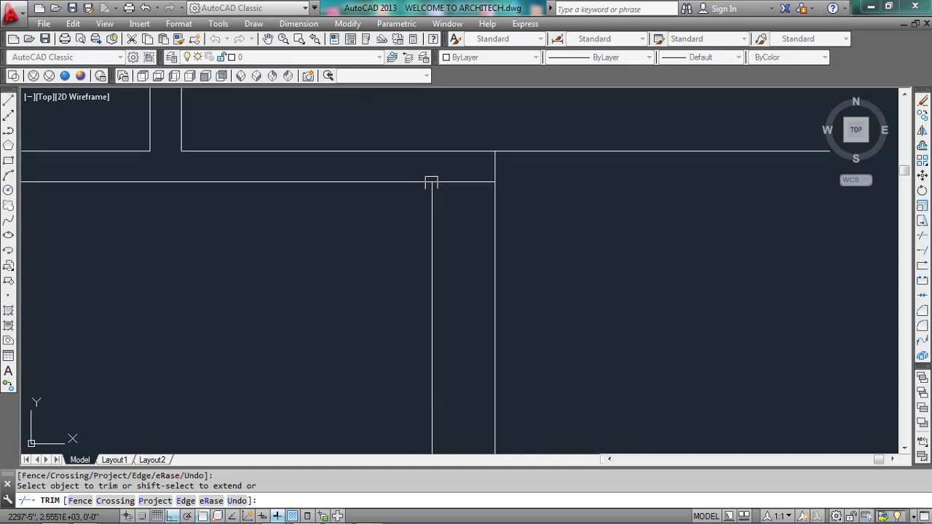
pyautogui.click(456, 181)
pyautogui.scroll(-4, 418, 199)
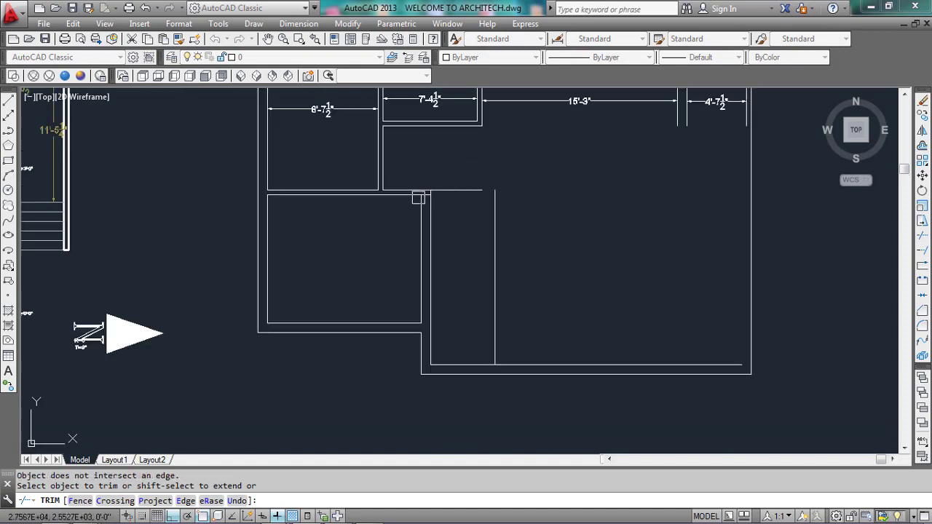
# - Stretch the right end of the second bedroom's upper wall line horizontally past the small room's right-hand line
pyautogui.press('Escape')
pyautogui.scroll(4, 415, 197)
pyautogui.click(406, 198)
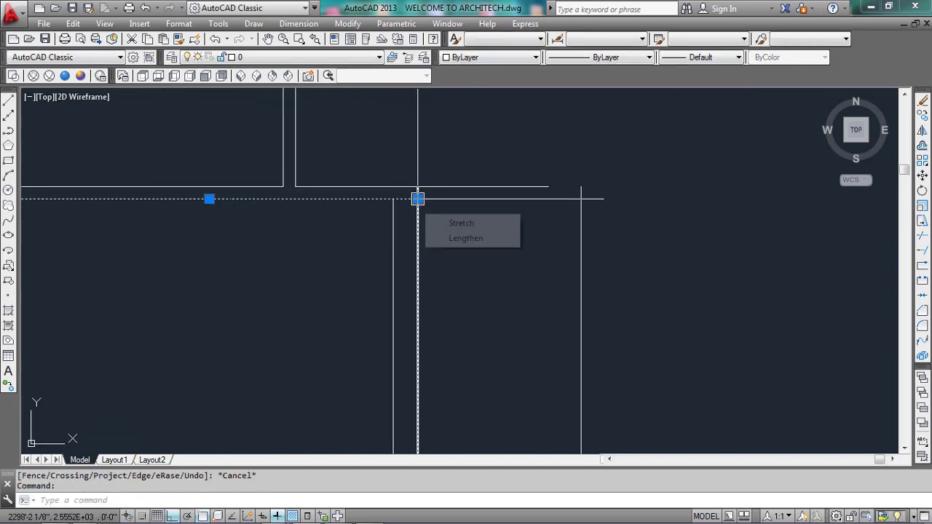
pyautogui.click(417, 198)
pyautogui.click(732, 198)
pyautogui.press('Escape')
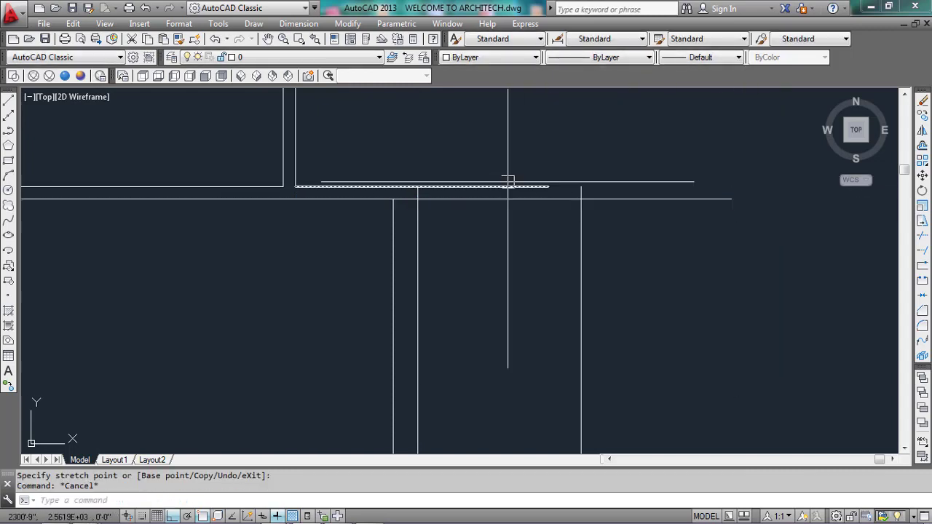
# - Trim the stretched wall line where it crosses the thickness of the second bedroom's right wall
pyautogui.write('tr')
pyautogui.press('Return')
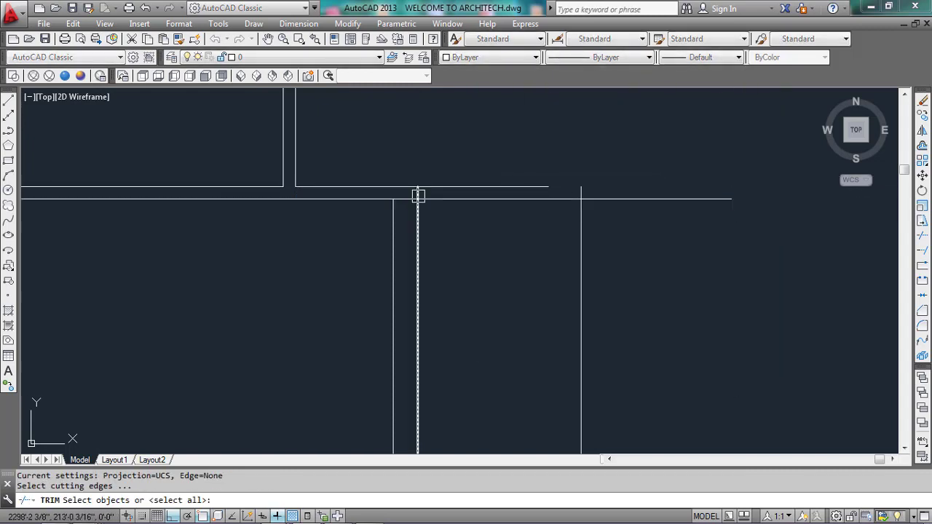
pyautogui.press('Return')
pyautogui.scroll(3, 408, 200)
pyautogui.scroll(-3, 414, 182)
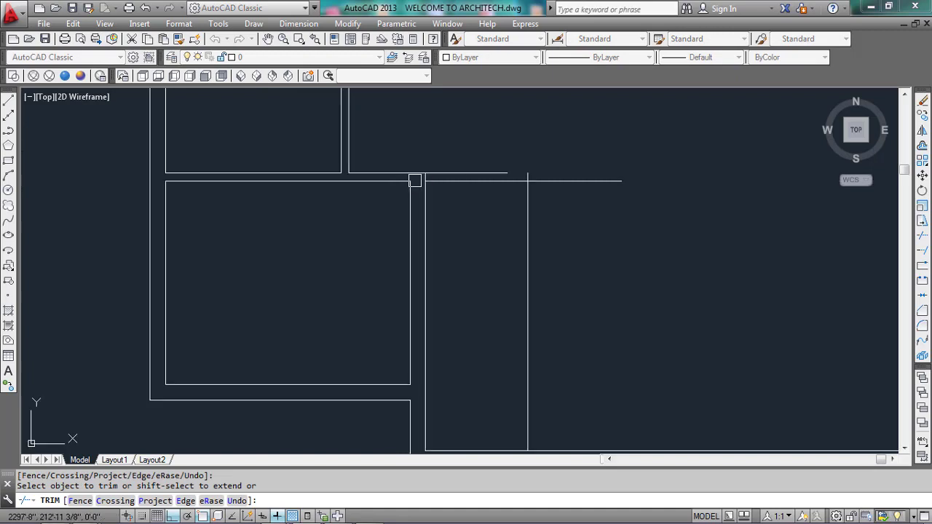
pyautogui.press('Escape')
# - Offset the small room's upper wall line 7'-3" downward to mark its lower edge
pyautogui.write('o')
pyautogui.press('Return')
pyautogui.write("7'-")
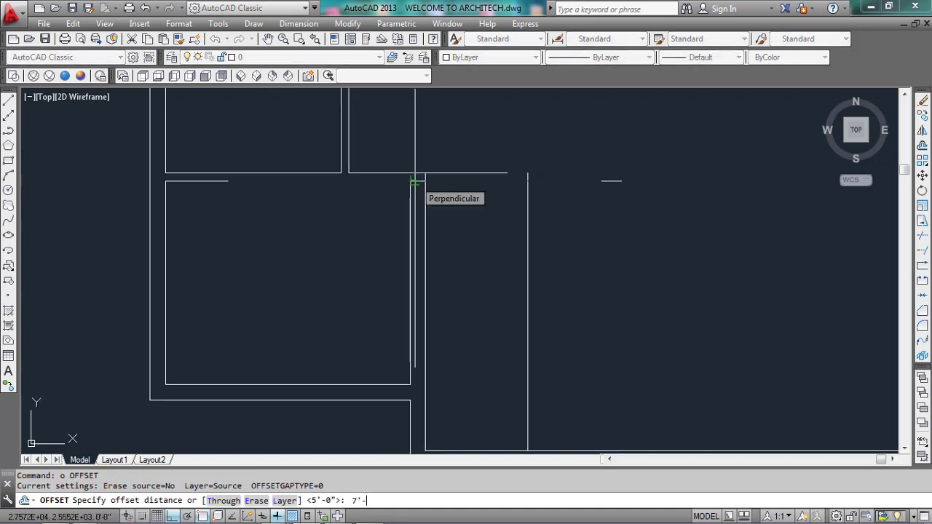
pyautogui.write('3')
pyautogui.press('Return')
pyautogui.click(452, 180)
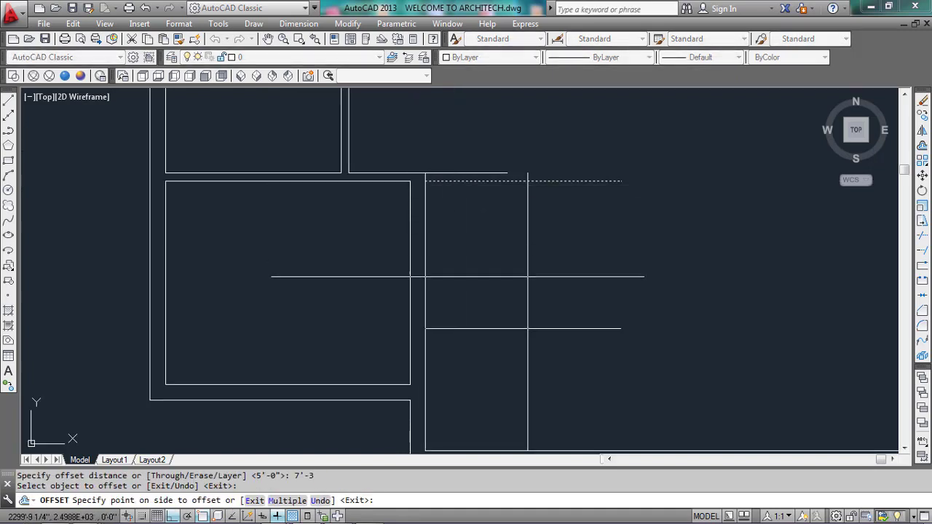
pyautogui.click(458, 277)
pyautogui.scroll(-2, 452, 266)
pyautogui.scroll(-3, 592, 266)
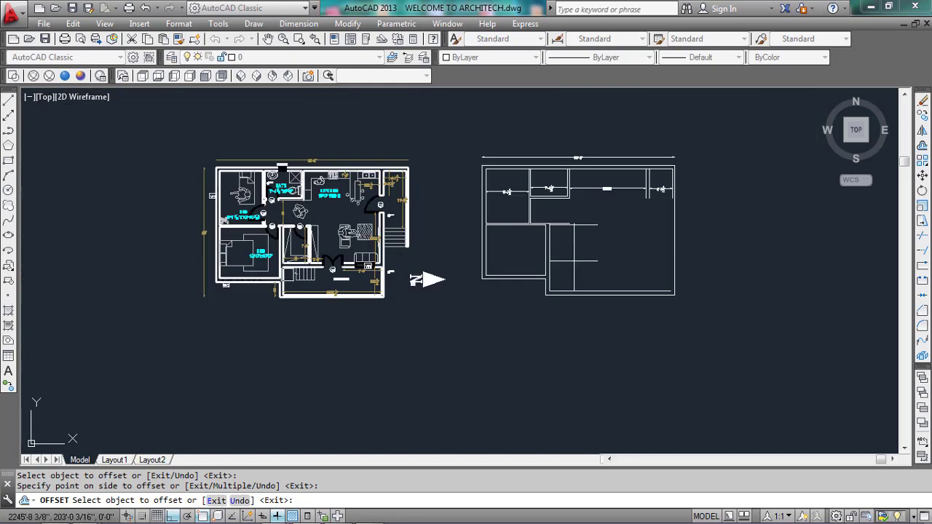
pyautogui.scroll(3, 288, 267)
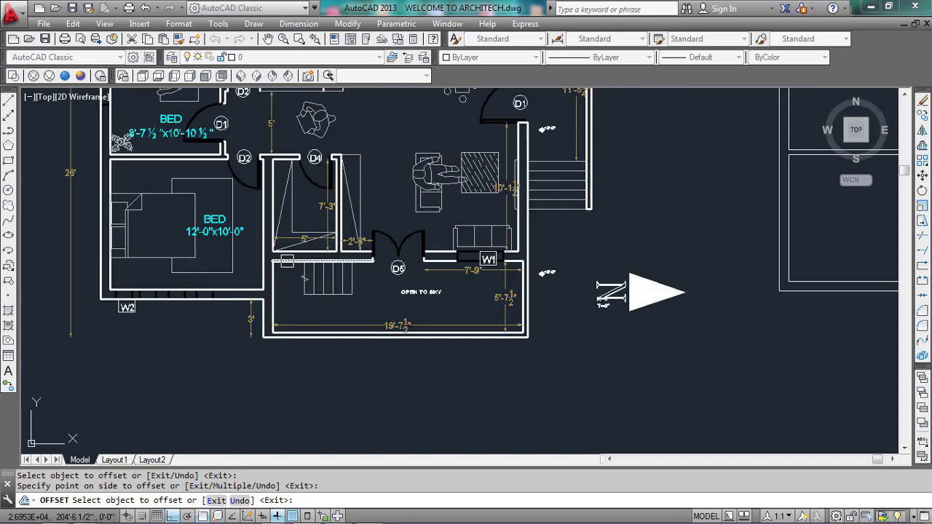
pyautogui.scroll(-4, 219, 278)
pyautogui.press('Escape')
# - Offset the small room's lower wall line 9" downward to give that wall its thickness
pyautogui.write('o')
pyautogui.press('Return')
pyautogui.write('9')
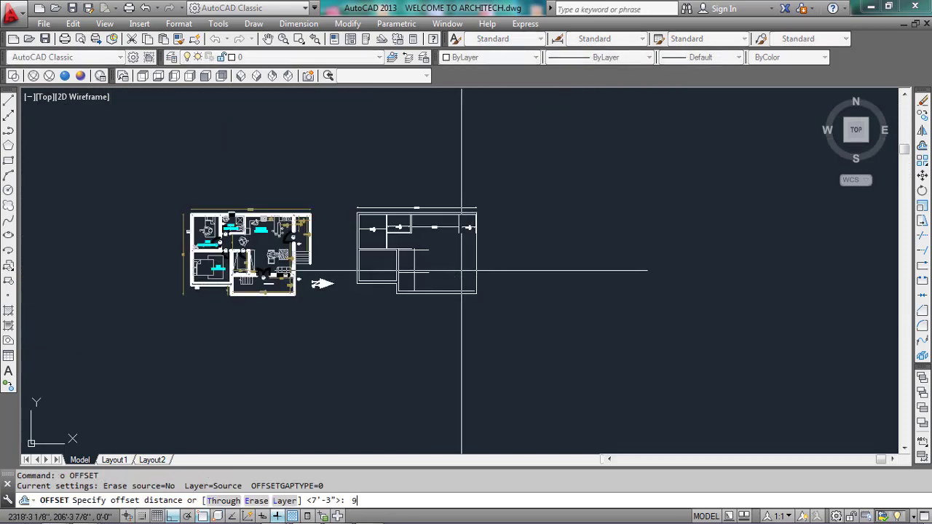
pyautogui.press('Return')
pyautogui.scroll(5, 374, 274)
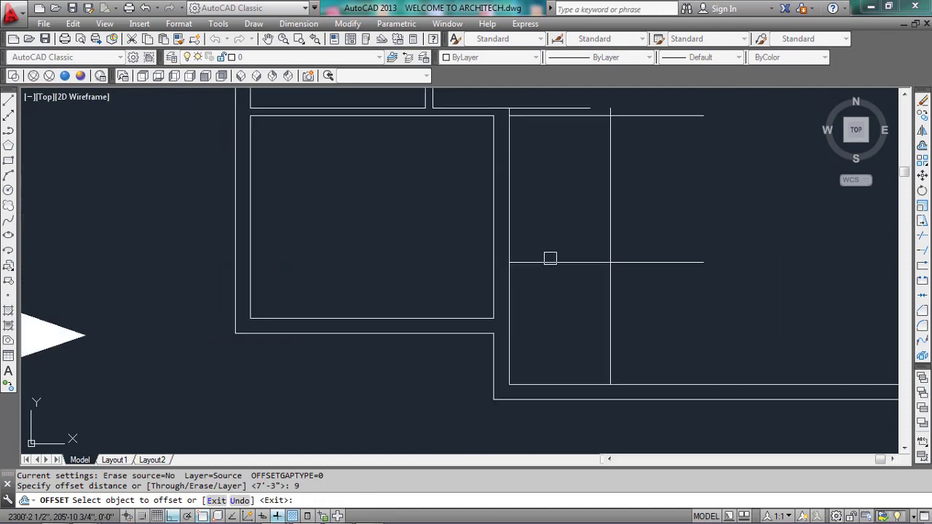
pyautogui.click(550, 261)
pyautogui.click(553, 280)
pyautogui.scroll(-5, 265, 264)
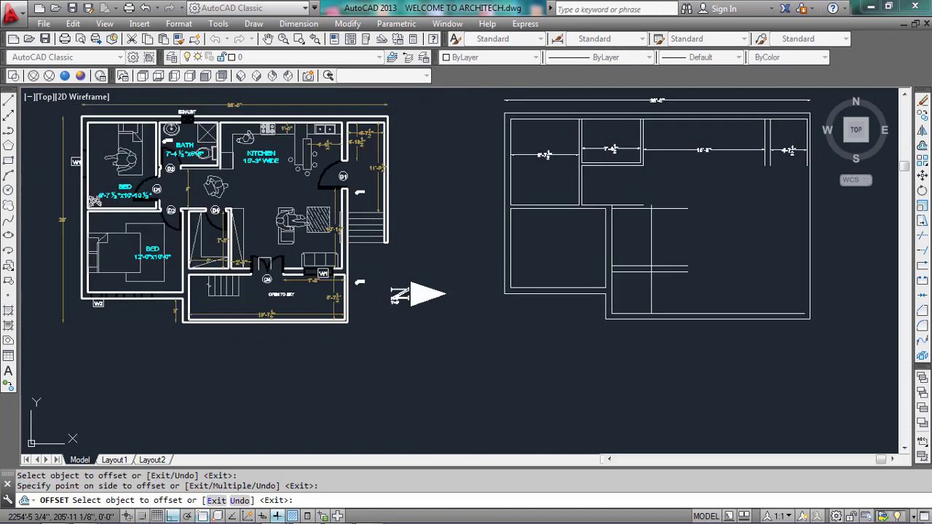
# - Offset the small room's right wall line 4.5" outward to form the wall's outer face
pyautogui.scroll(5, 228, 235)
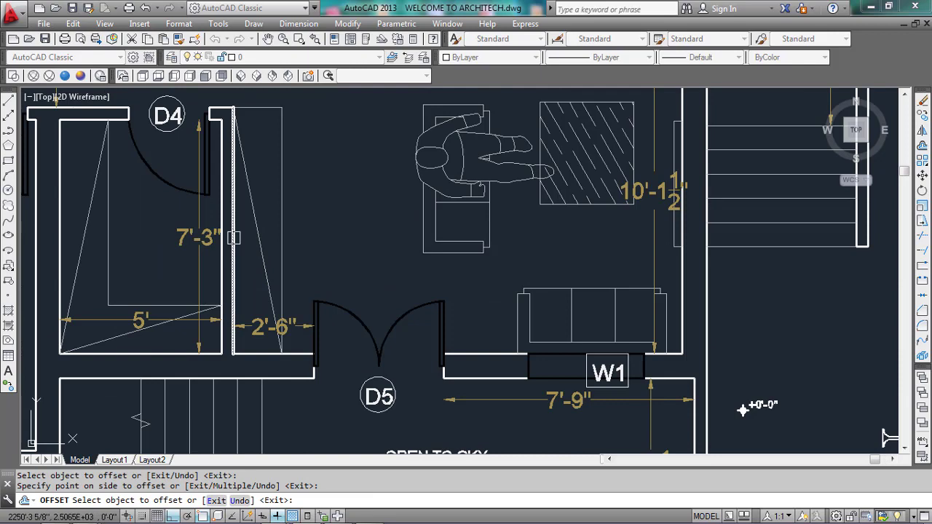
pyautogui.scroll(-6, 322, 252)
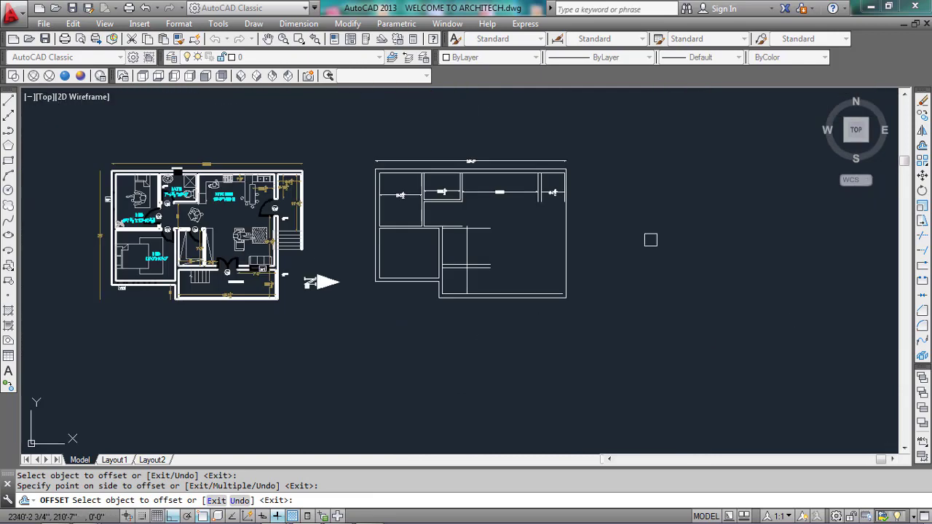
pyautogui.press('Escape')
pyautogui.scroll(6, 369, 255)
pyautogui.press('Return')
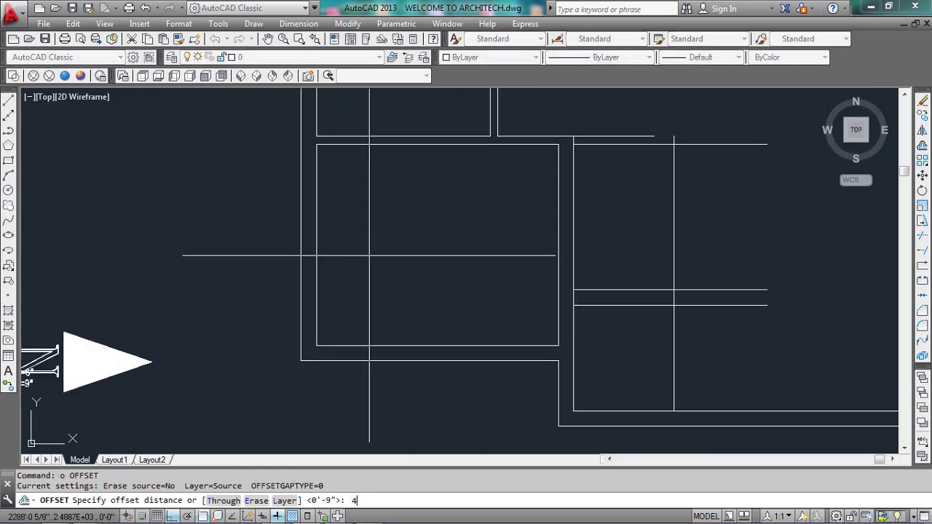
pyautogui.write('4.5')
pyautogui.press('Return')
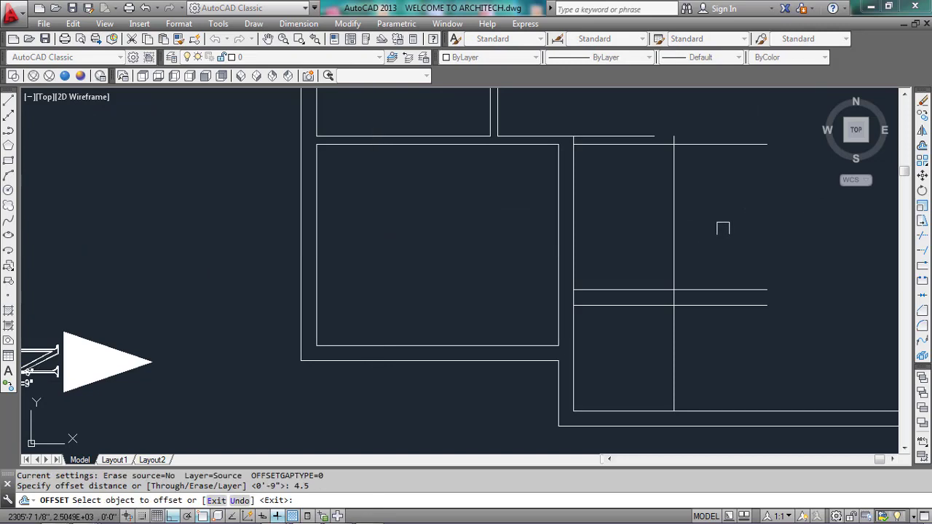
pyautogui.click(667, 252)
pyautogui.click(721, 231)
pyautogui.press('Escape')
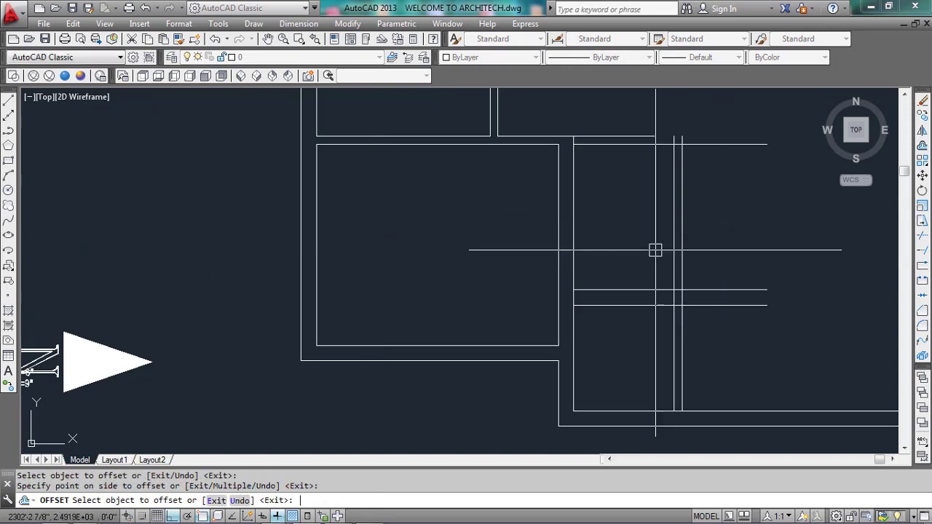
# - Trim the right wall's two lines across the lower wall's thickness, and the lower wall's upper line between them
pyautogui.write('tr')
pyautogui.press('Return')
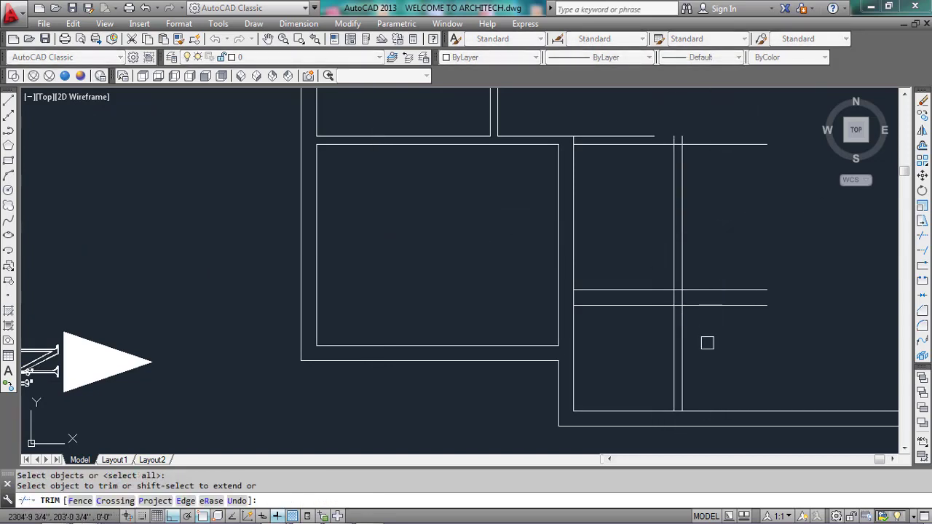
pyautogui.scroll(-4, 721, 283)
pyautogui.scroll(5, 730, 303)
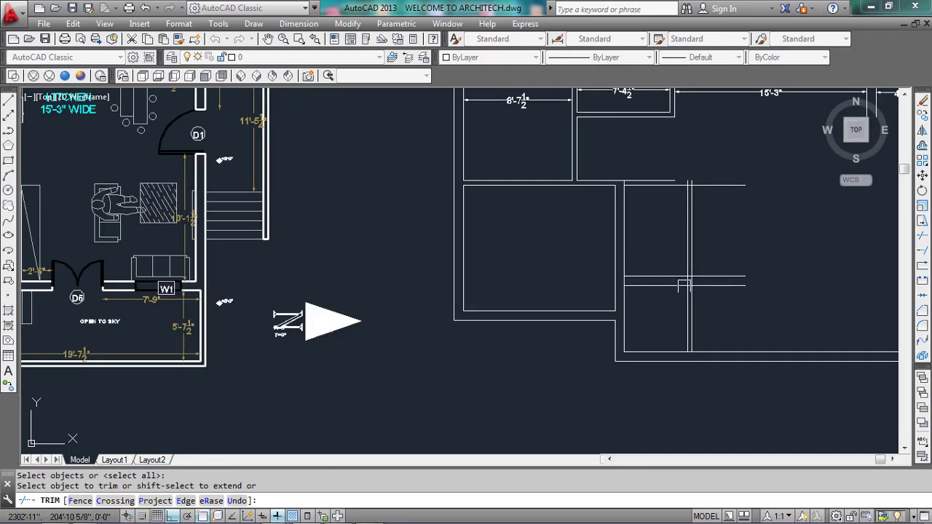
pyautogui.click(707, 263)
pyautogui.click(657, 243)
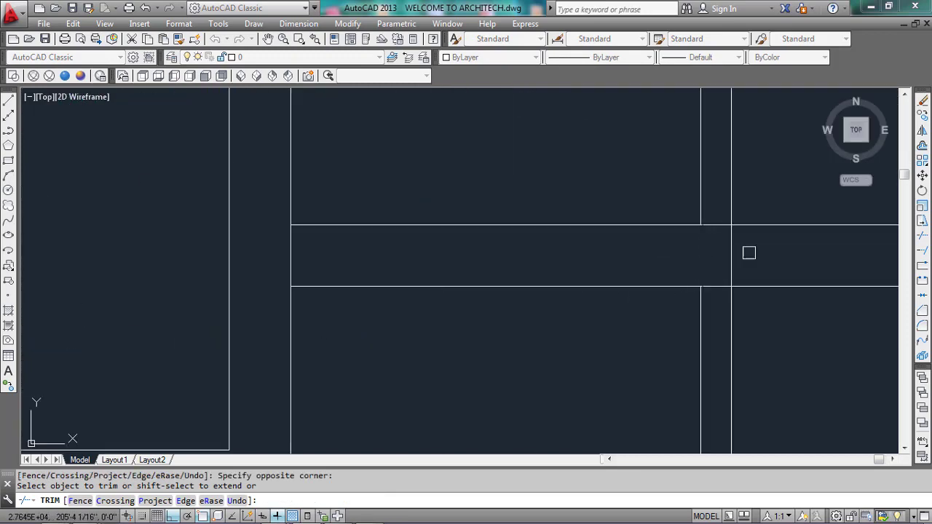
pyautogui.click(717, 225)
pyautogui.click(725, 252)
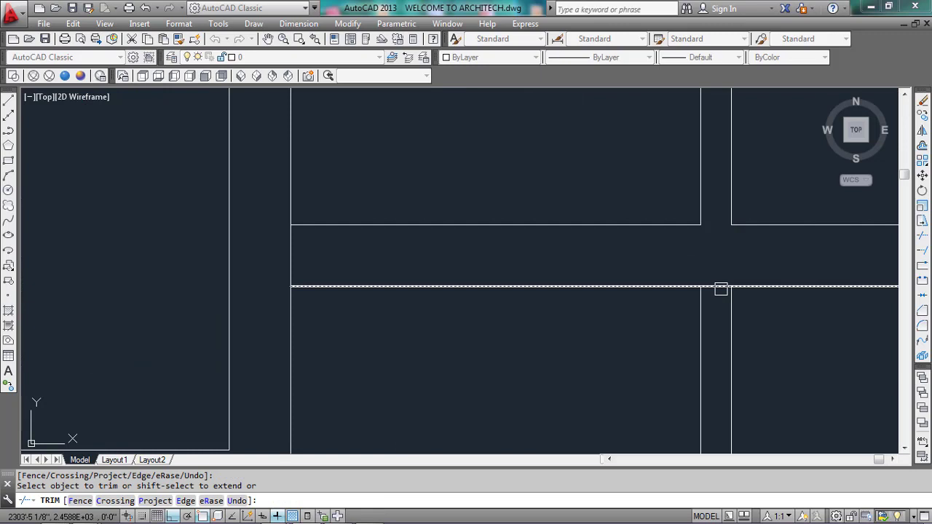
# - Extend the corridor-side wall line to the small room's outer right face and trim the overlapping lines inside that corner
pyautogui.scroll(-5, 721, 289)
pyautogui.scroll(5, 718, 195)
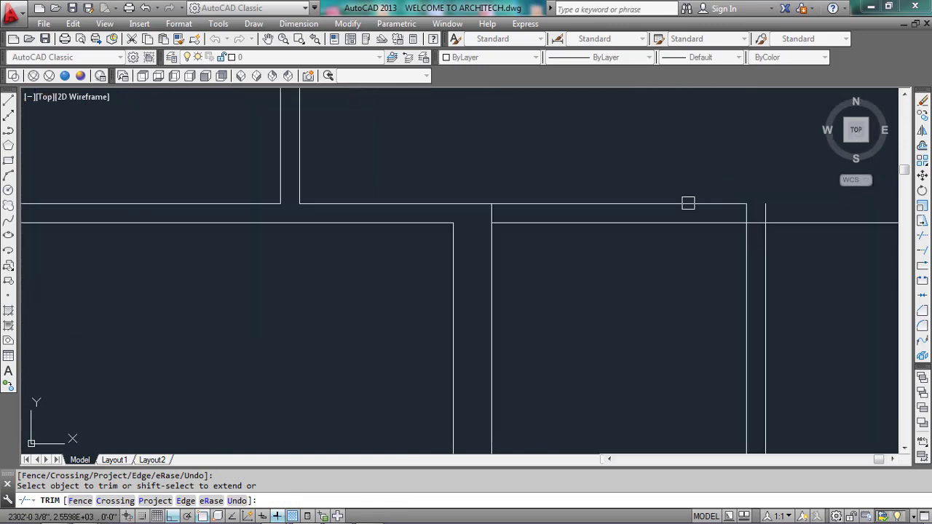
pyautogui.keyDown('shift'); pyautogui.click(718, 204); pyautogui.keyUp('shift')
pyautogui.scroll(5, 742, 211)
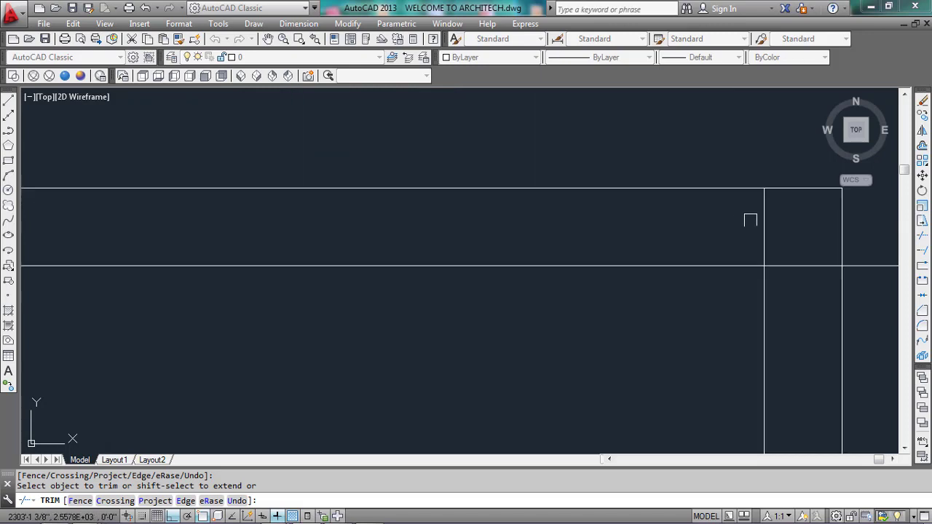
pyautogui.click(771, 226)
pyautogui.click(719, 237)
pyautogui.click(793, 266)
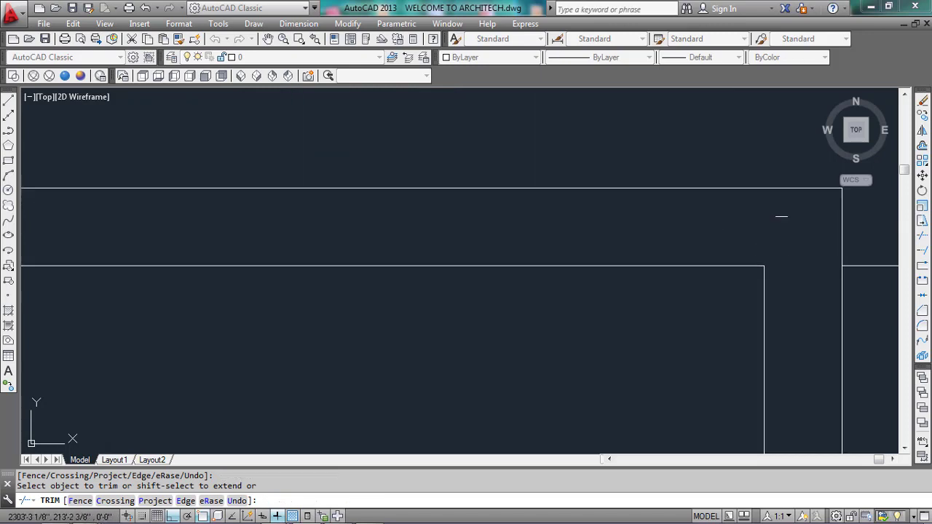
# - Trim the small room's left wall line where it crosses the upper wall's thickness
pyautogui.scroll(-5, 780, 216)
pyautogui.scroll(5, 568, 197)
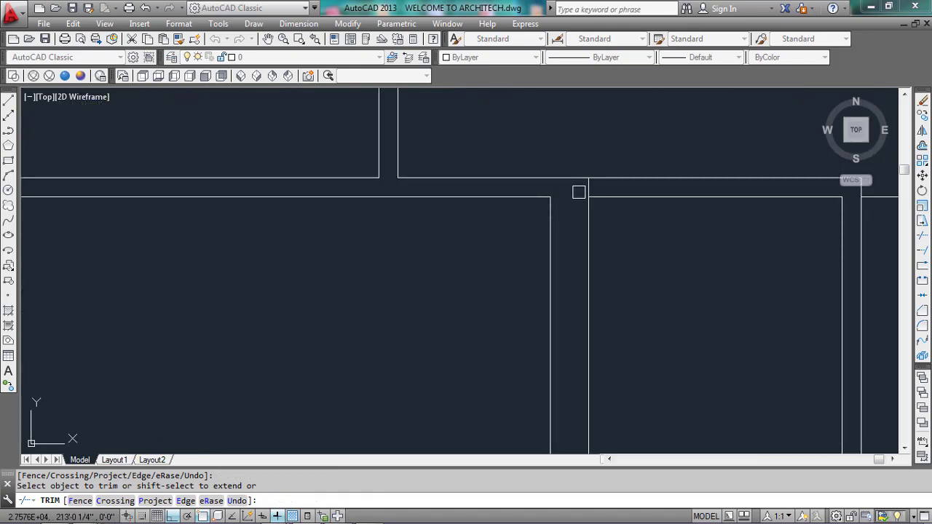
pyautogui.scroll(7, 579, 191)
pyautogui.click(615, 168)
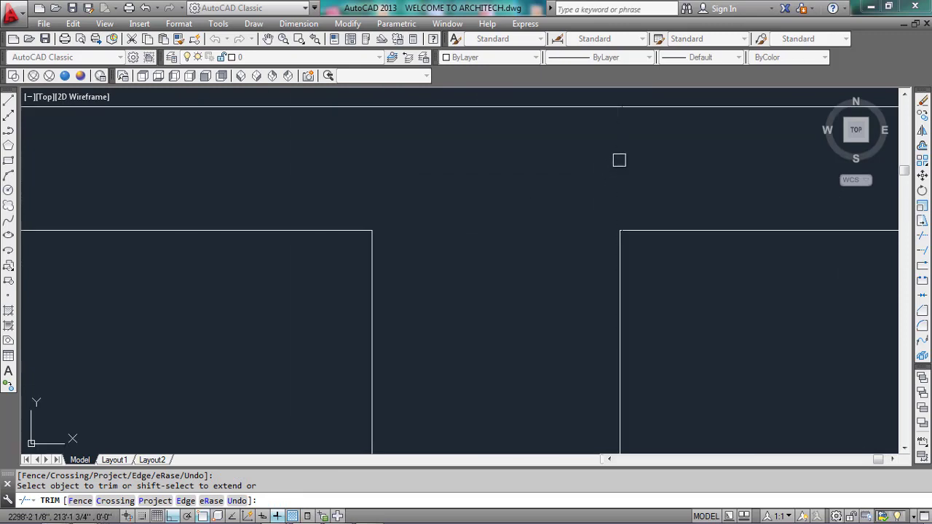
pyautogui.scroll(-4, 617, 160)
pyautogui.press('Escape')
# - Erase the leftover horizontal segment extending right from the small room's upper corner
pyautogui.click(629, 259)
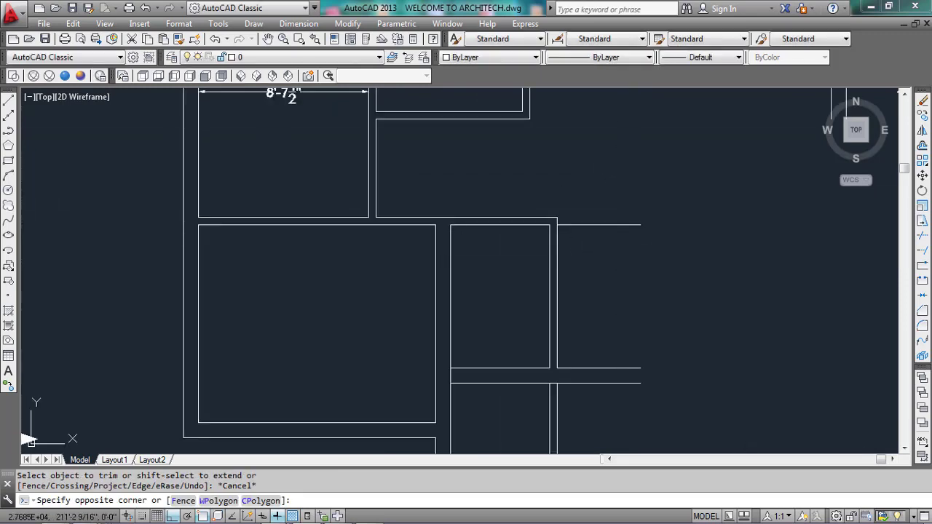
pyautogui.click(595, 186)
pyautogui.write('e')
pyautogui.press('Return')
# - Trim the small room's left wall line only across the lower wall's thickness, keeping the portion below it
pyautogui.write('tr')
pyautogui.press('Return')
pyautogui.press('Return')
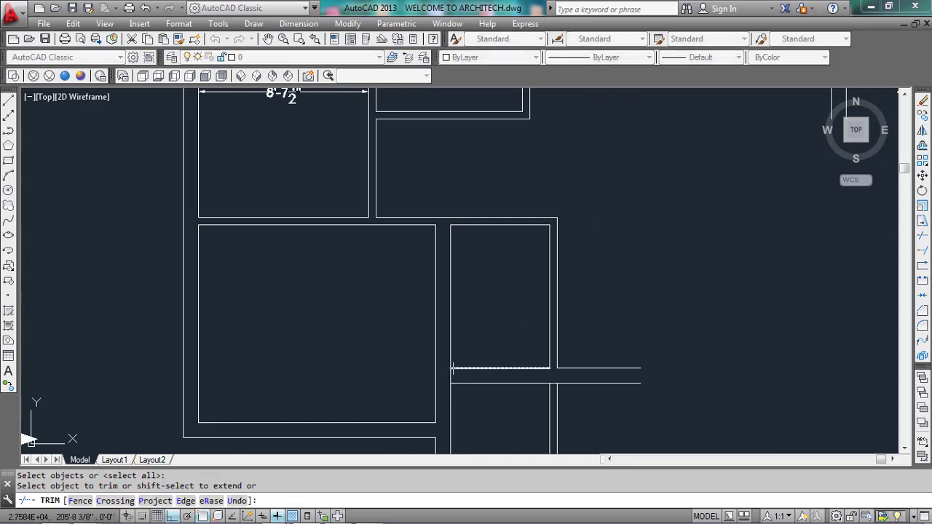
pyautogui.scroll(7, 460, 363)
pyautogui.click(439, 414)
pyautogui.click(392, 429)
pyautogui.scroll(-7, 509, 220)
pyautogui.scroll(-3, 478, 123)
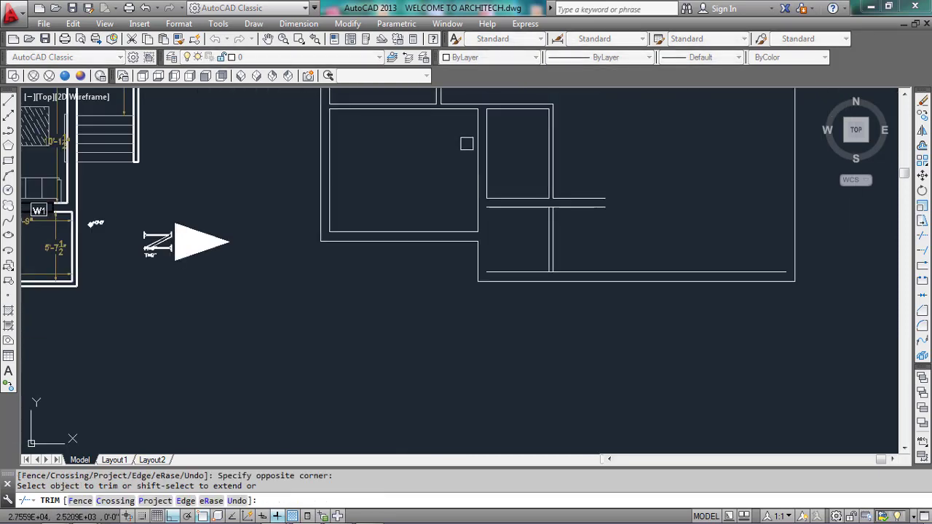
pyautogui.hotkey('ctrl', 'z')
pyautogui.scroll(6, 447, 374)
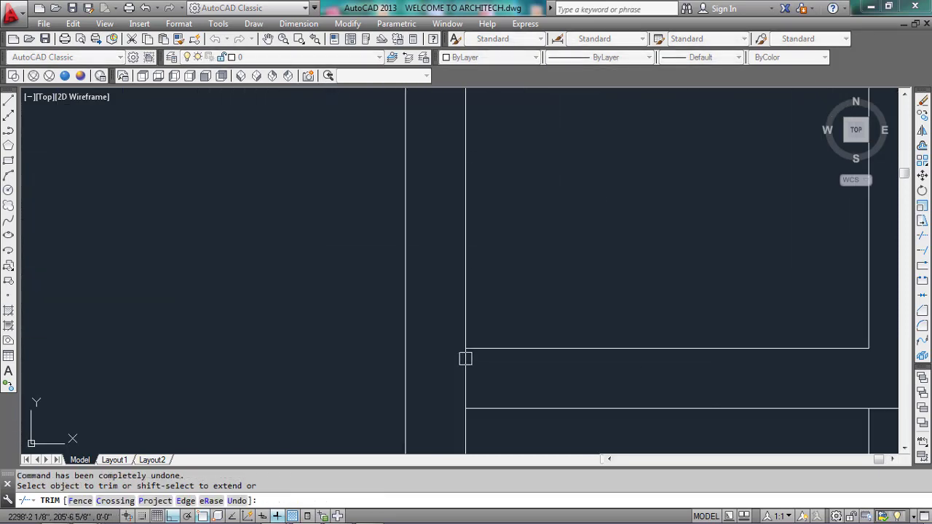
pyautogui.scroll(-5, 450, 306)
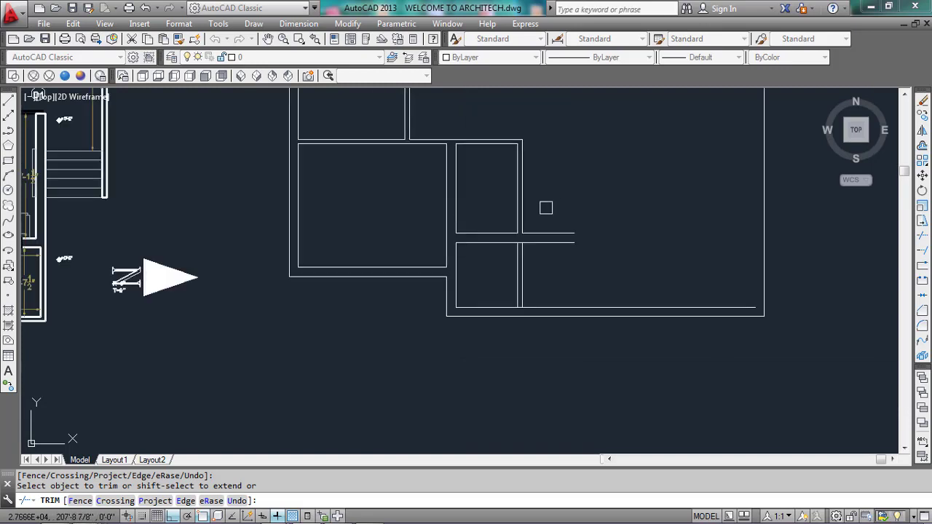
pyautogui.scroll(-2, 575, 209)
pyautogui.press('Escape')
# - Erase the two leftover vertical lines below the small room's lower wall
pyautogui.click(553, 254)
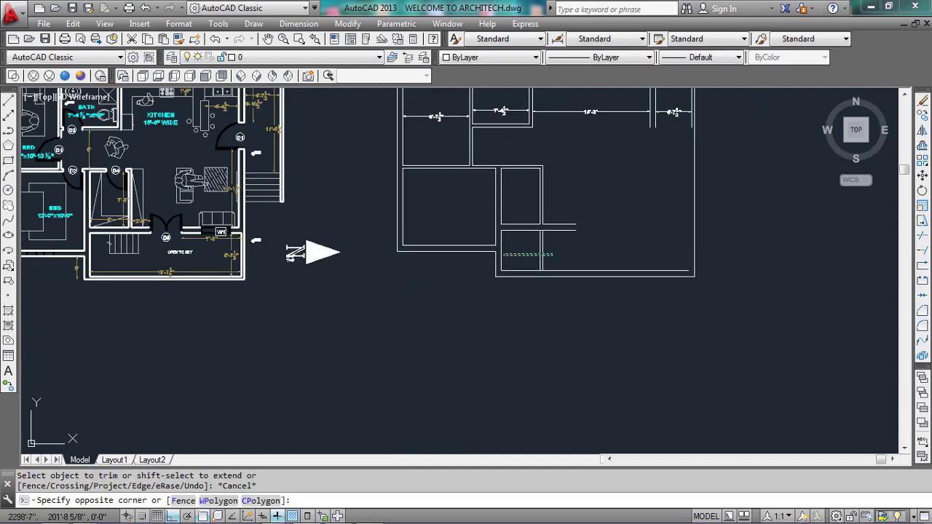
pyautogui.click(503, 253)
pyautogui.write('e')
pyautogui.press('Return')
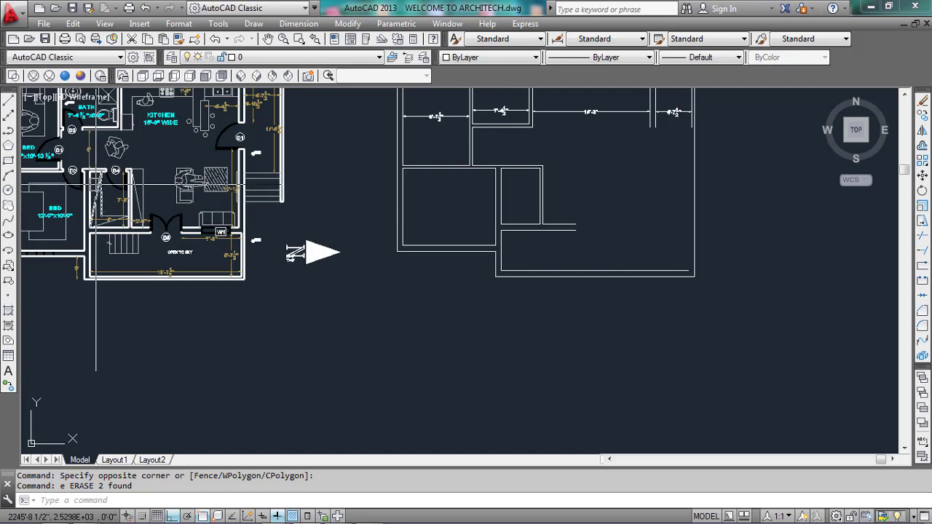
# - Measure the reference living area's width from the small room's outer right face to the right wall's inner face
pyautogui.scroll(4, 104, 195)
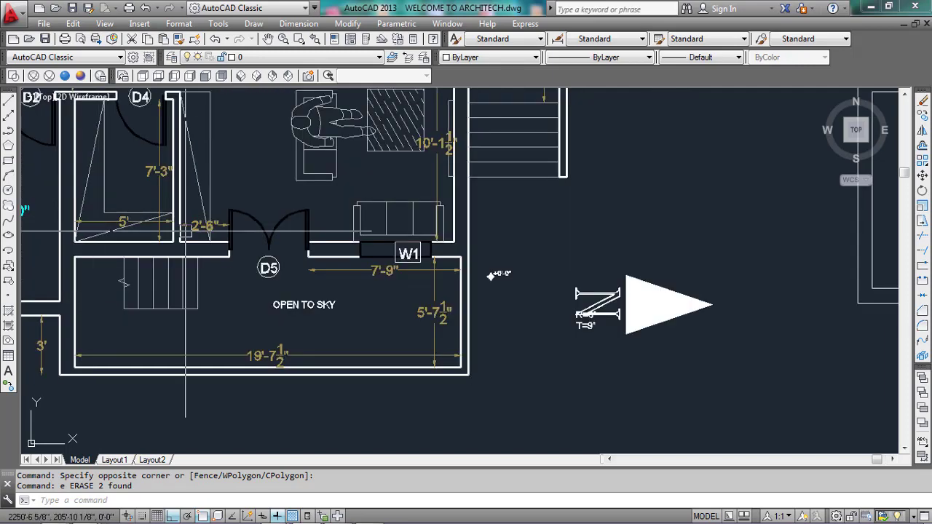
pyautogui.scroll(4, 186, 229)
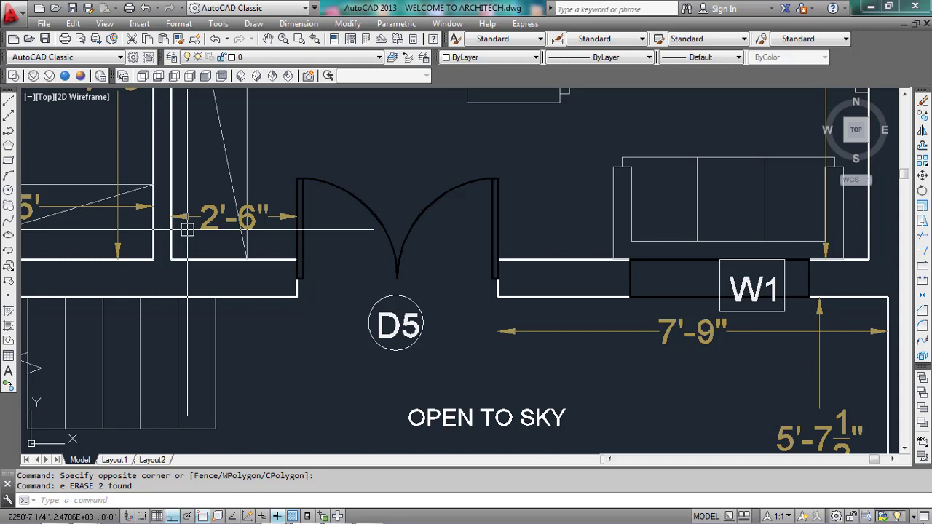
pyautogui.scroll(-6, 222, 309)
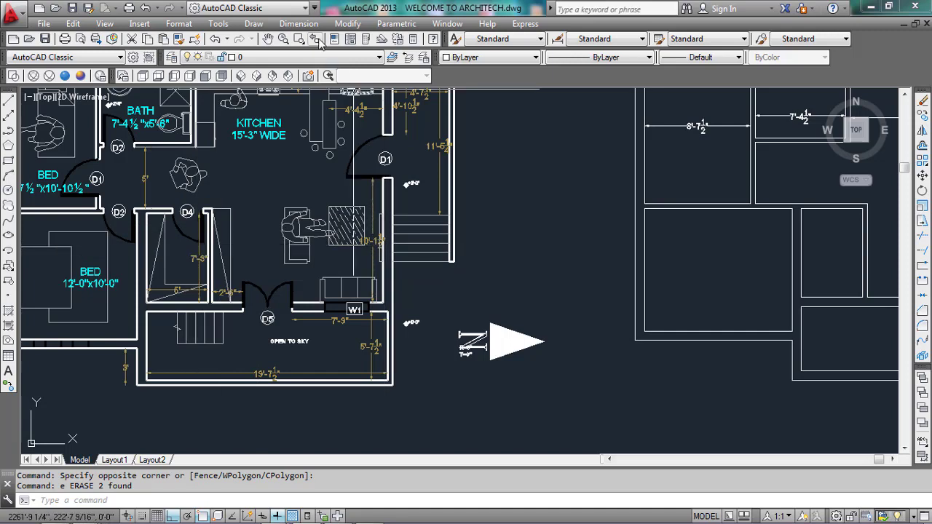
pyautogui.click(298, 23)
pyautogui.click(305, 62)
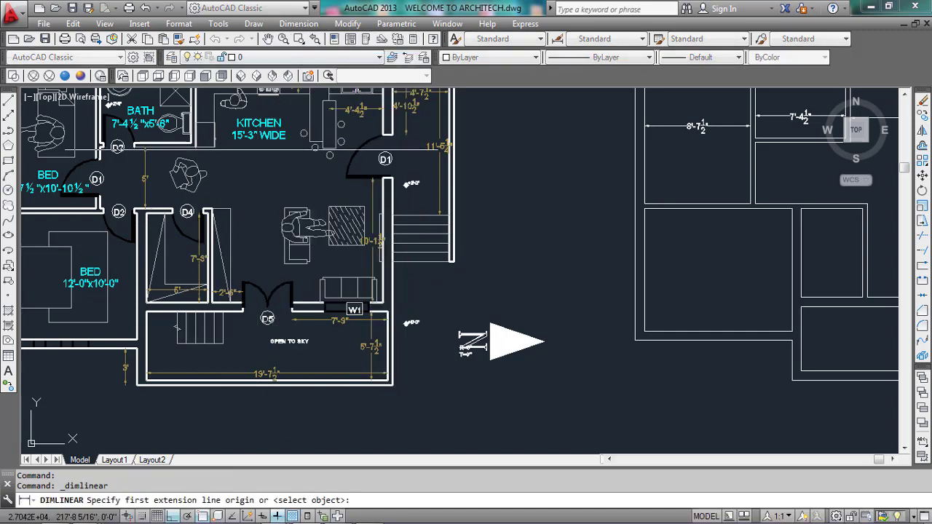
pyautogui.scroll(3, 320, 195)
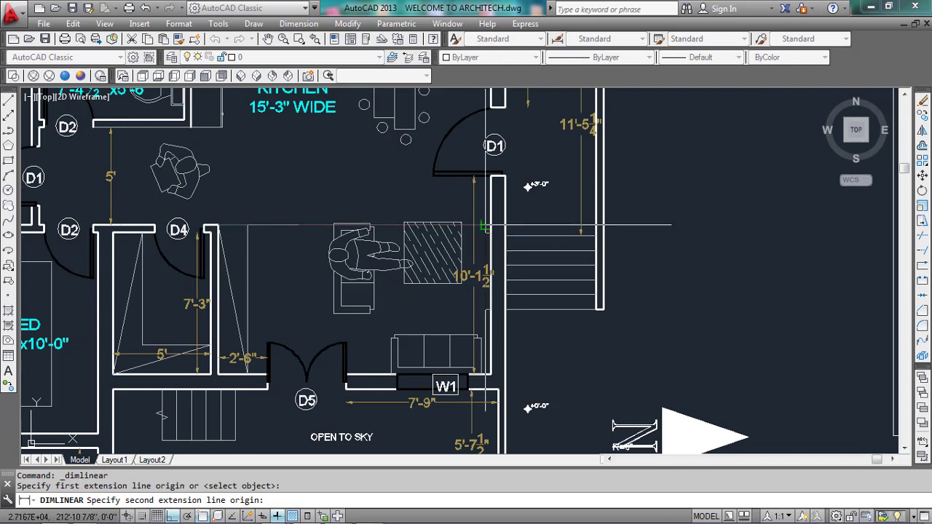
pyautogui.click(219, 227)
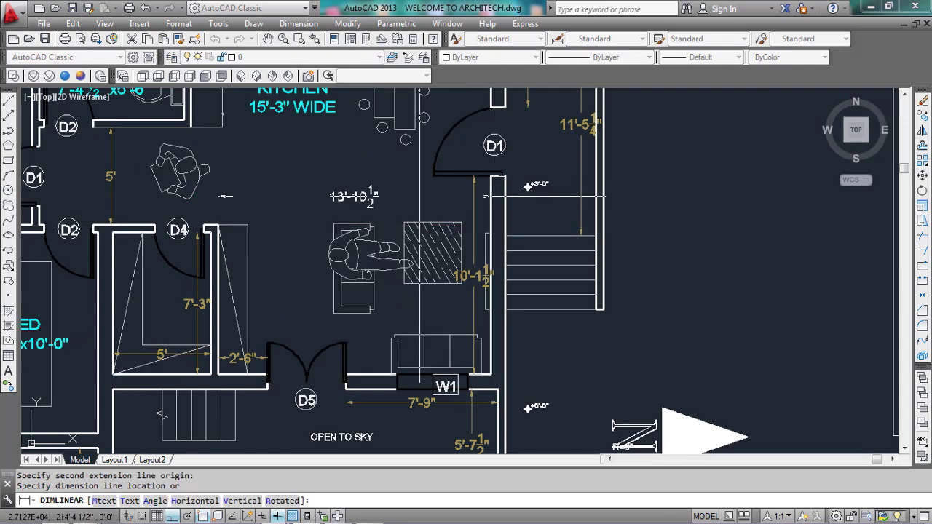
pyautogui.scroll(-5, 419, 196)
pyautogui.press('Escape')
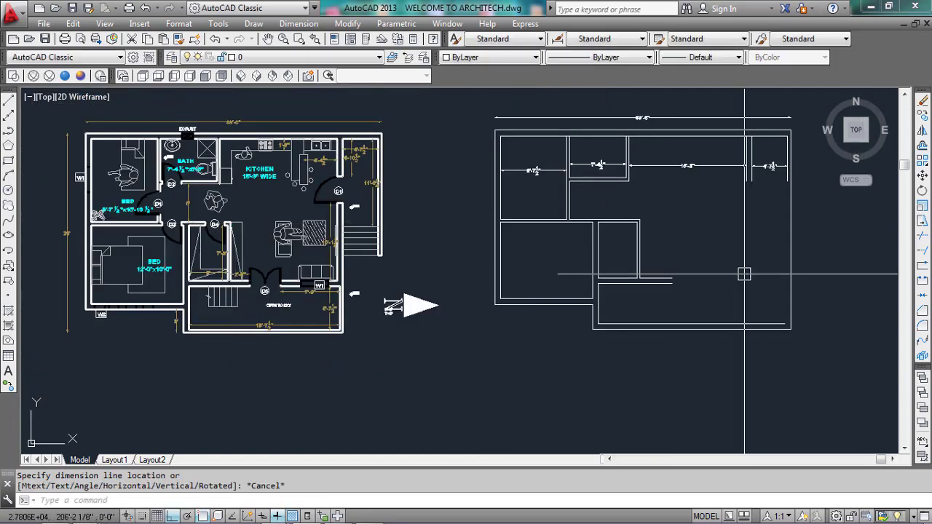
# - Offset the small room's outer right wall line 13'-10.5" to the right to mark the living area's right wall
pyautogui.write('o')
pyautogui.press('Return')
pyautogui.write('13')
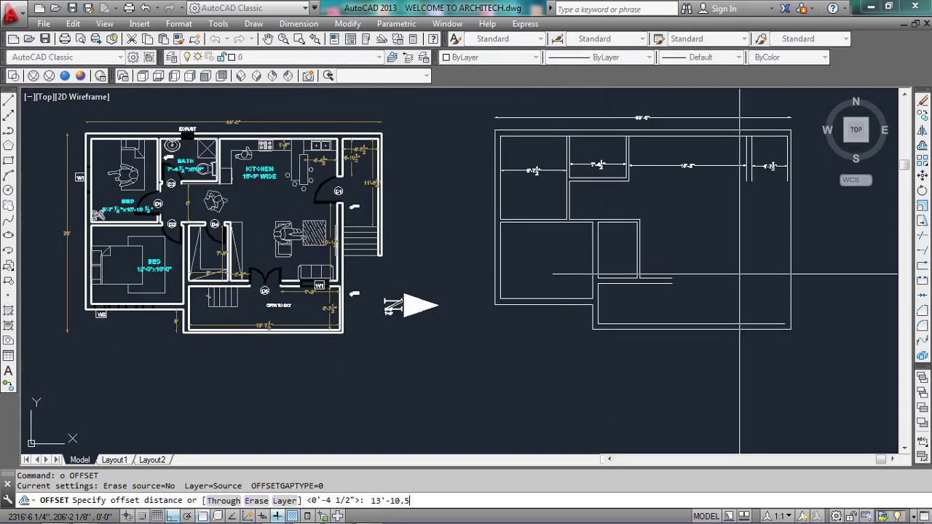
pyautogui.write("'-10.5")
pyautogui.press('Return')
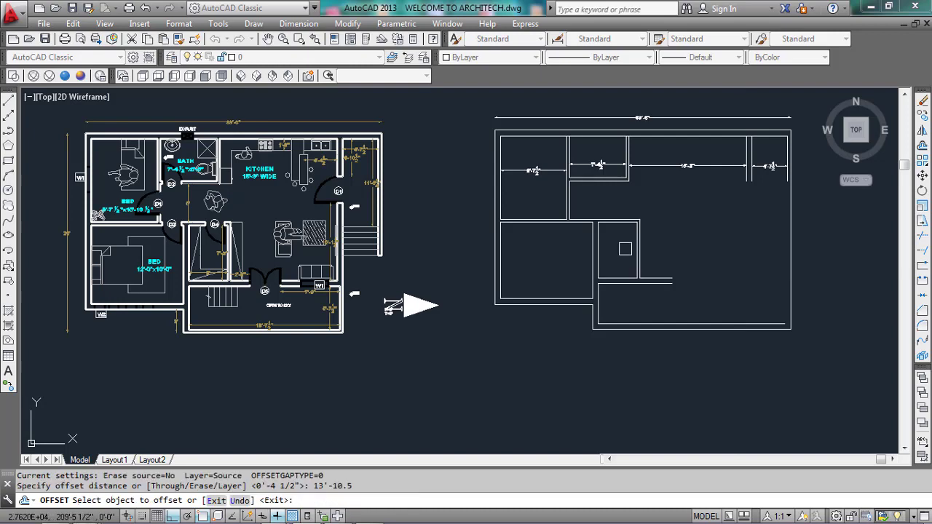
pyautogui.scroll(4, 622, 250)
pyautogui.click(660, 229)
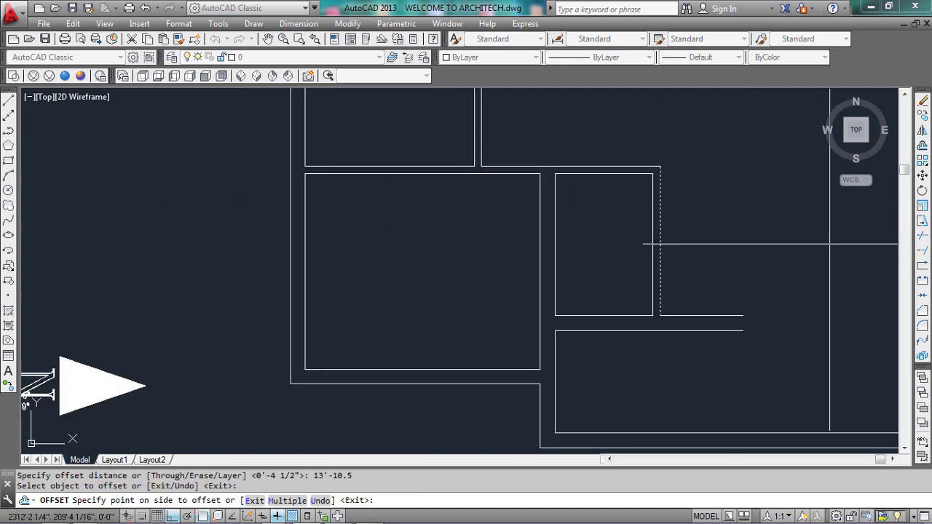
pyautogui.click(645, 250)
pyautogui.scroll(-5, 520, 260)
pyautogui.press('Escape')
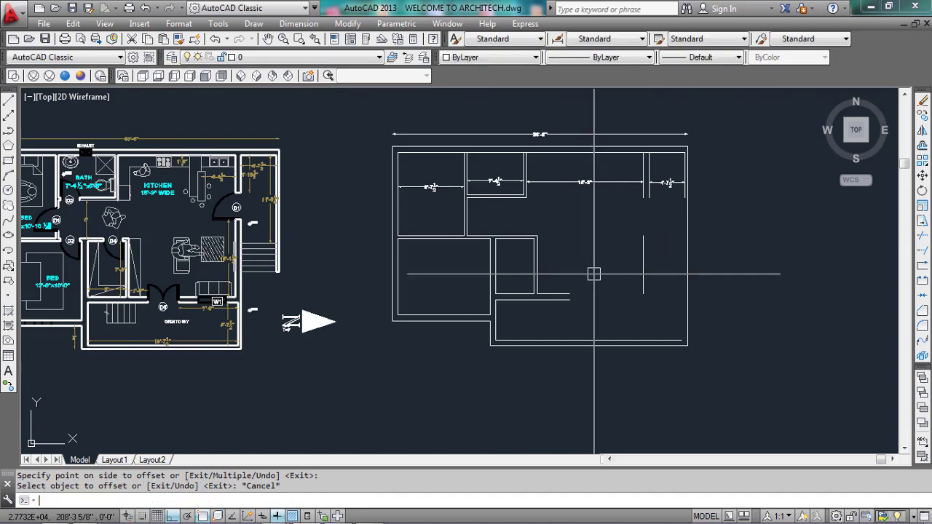
# - Offset the living area's right wall line 9" to the right to give the wall its thickness
pyautogui.write('o')
pyautogui.press('Return')
pyautogui.write('9')
pyautogui.click(643, 265)
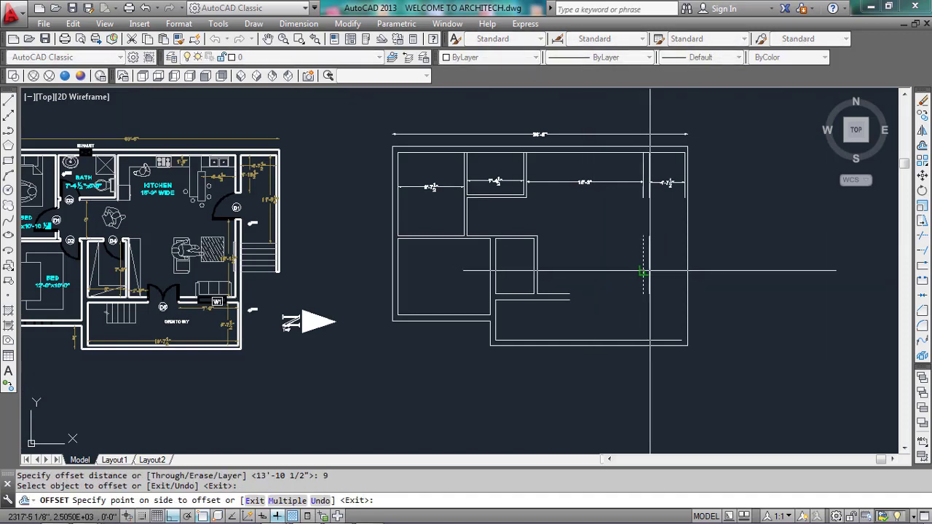
pyautogui.click(655, 264)
pyautogui.press('Escape')
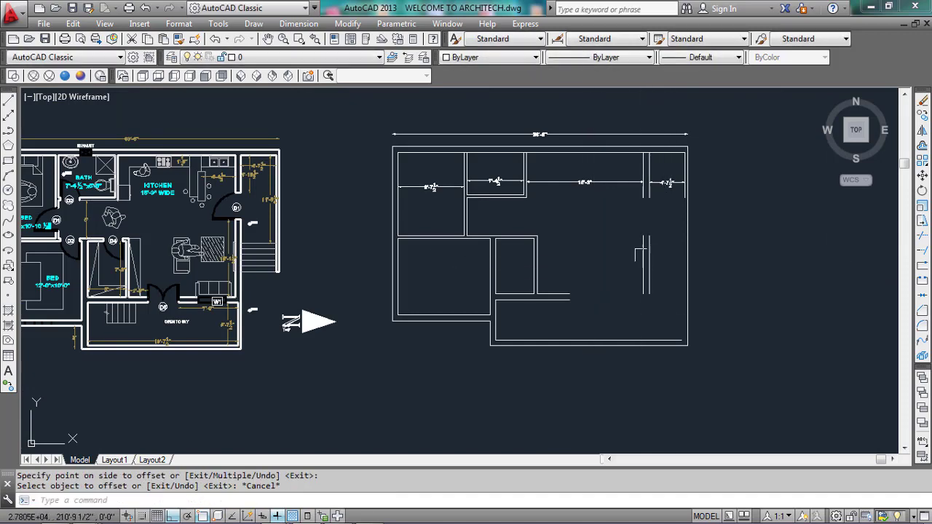
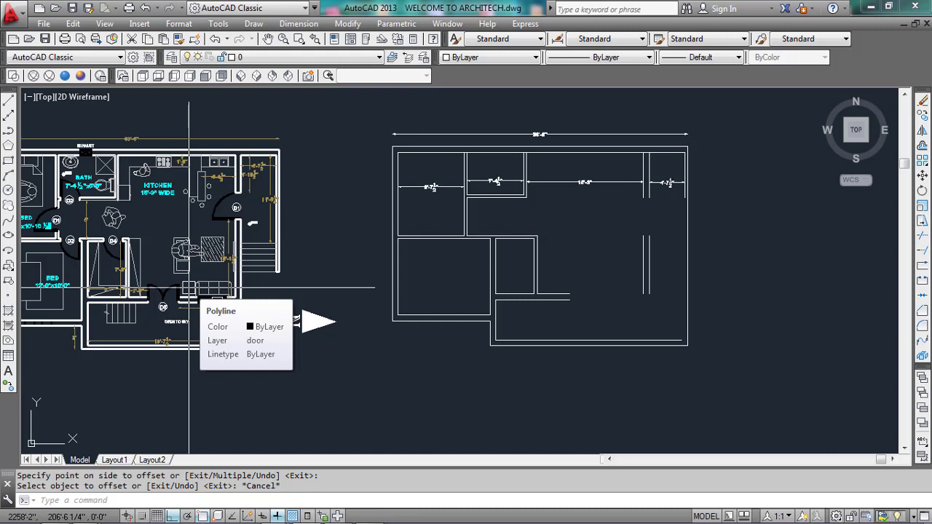
# - Extend the living area's lower wall lines to the right and its right wall lines vertically to meet the neighbouring walls
pyautogui.write('tr')
pyautogui.press('Return')
pyautogui.press('Return')
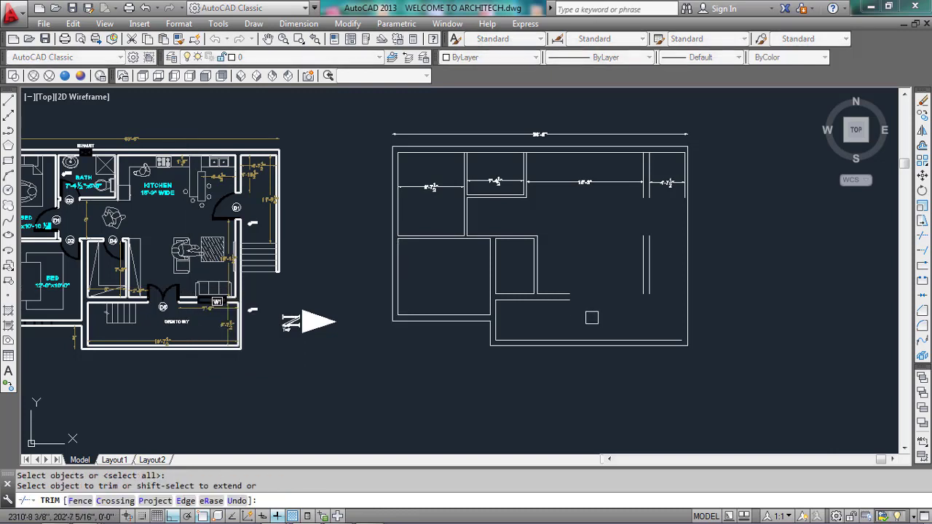
pyautogui.keyDown('shift'); pyautogui.click(565, 301); pyautogui.keyUp('shift')
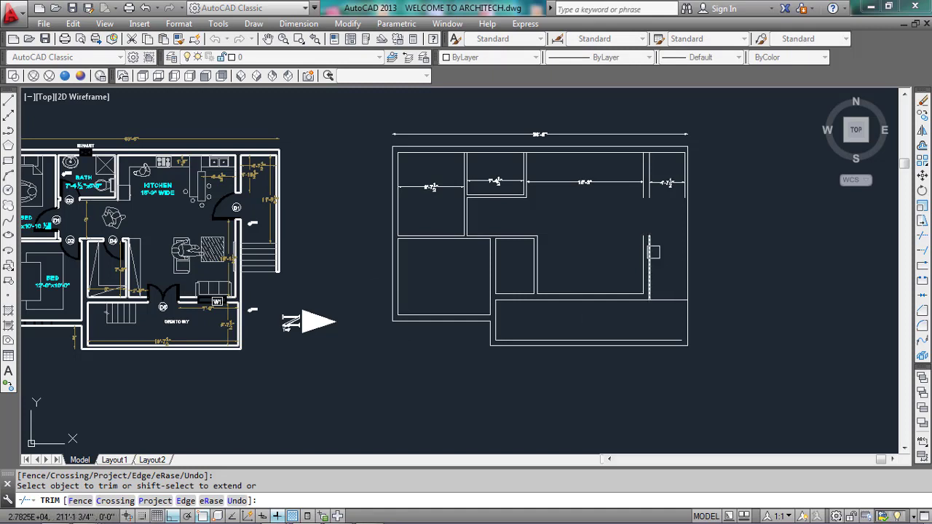
pyautogui.keyDown('shift'); pyautogui.click(642, 253); pyautogui.keyUp('shift')
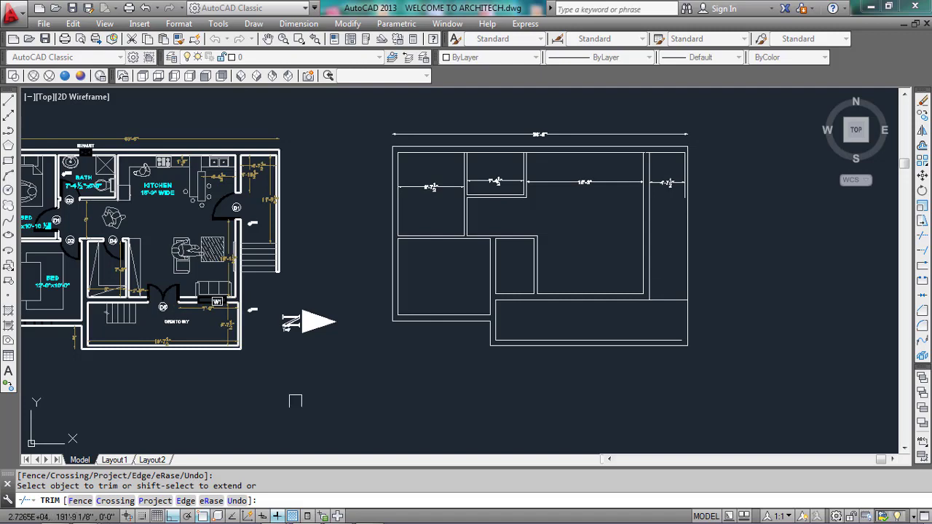
# - Extend the outer right wall line down to the open-to-sky area's lower line and trim the horizontal wall line beyond it
pyautogui.scroll(4, 211, 341)
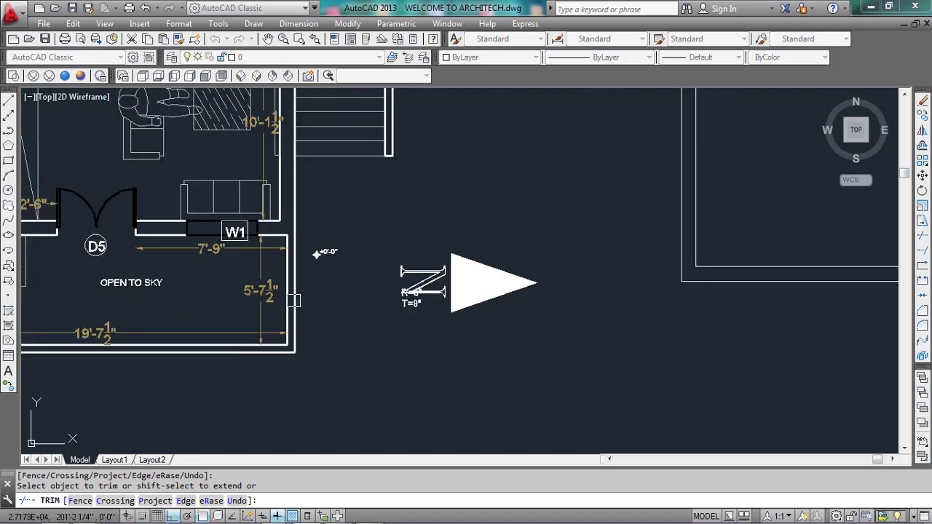
pyautogui.scroll(-4, 277, 295)
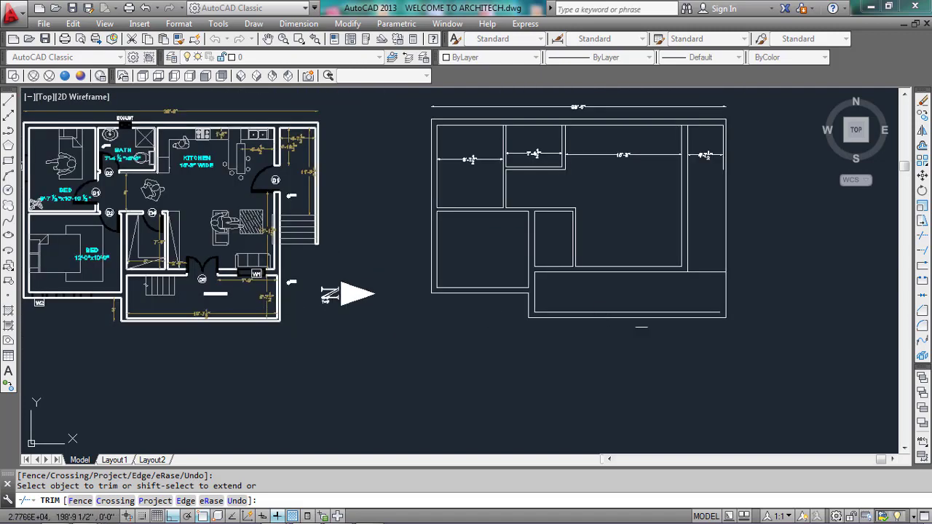
pyautogui.scroll(6, 687, 266)
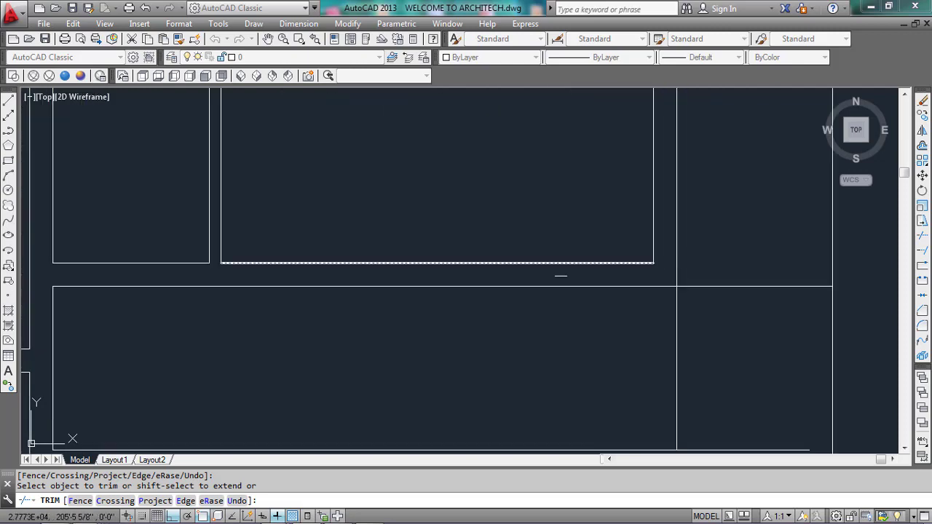
pyautogui.scroll(-5, 604, 157)
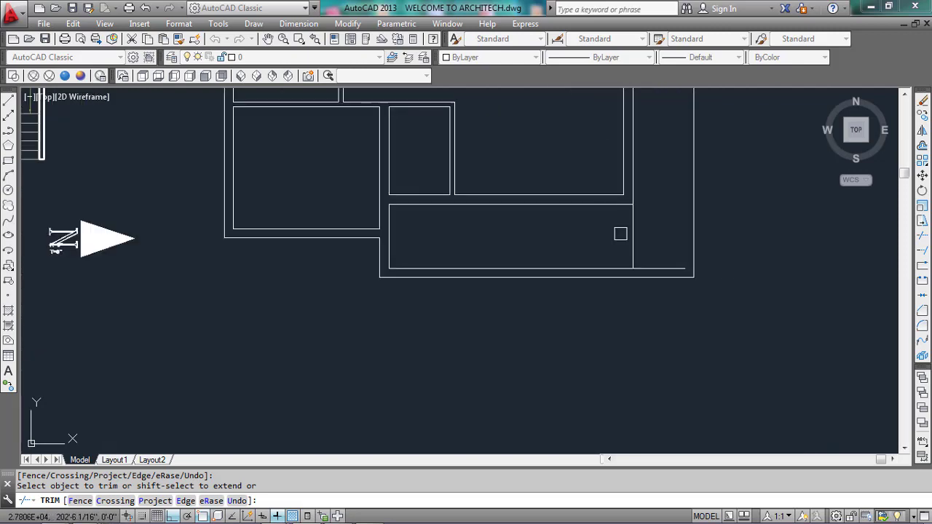
pyautogui.scroll(3, 623, 230)
pyautogui.press('Escape')
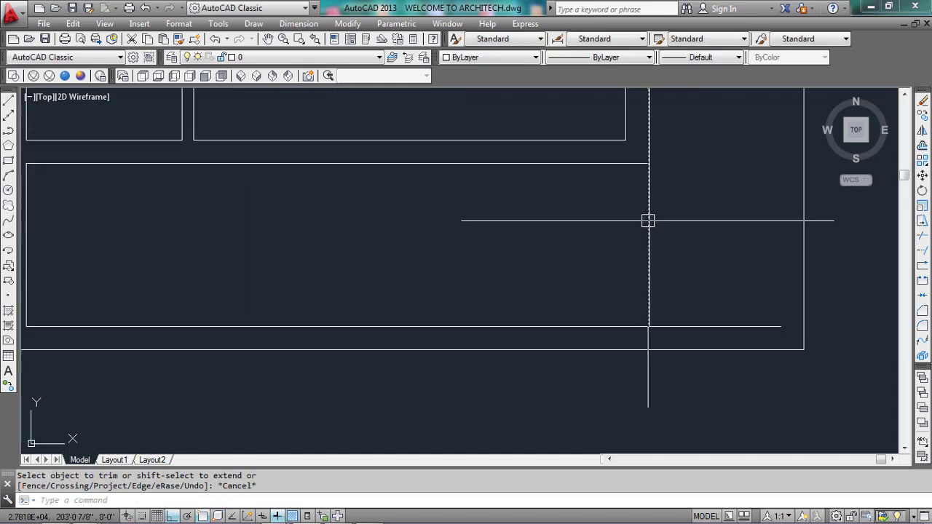
# - Offset the right wall's outer line beside the open-to-sky area 4.5" to the left
pyautogui.click(649, 221)
pyautogui.press('Escape')
pyautogui.write('o')
pyautogui.press('Return')
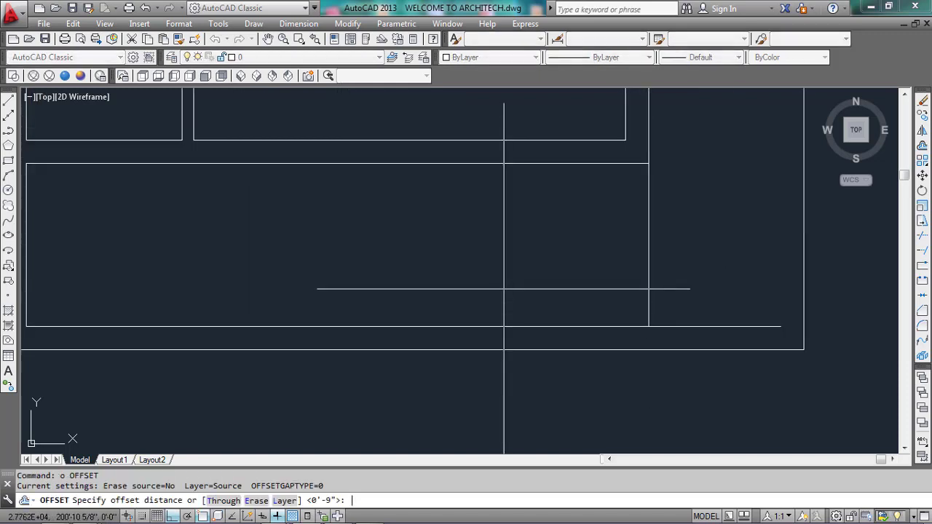
pyautogui.write('4.5')
pyautogui.press('Return')
pyautogui.click(649, 256)
pyautogui.click(599, 267)
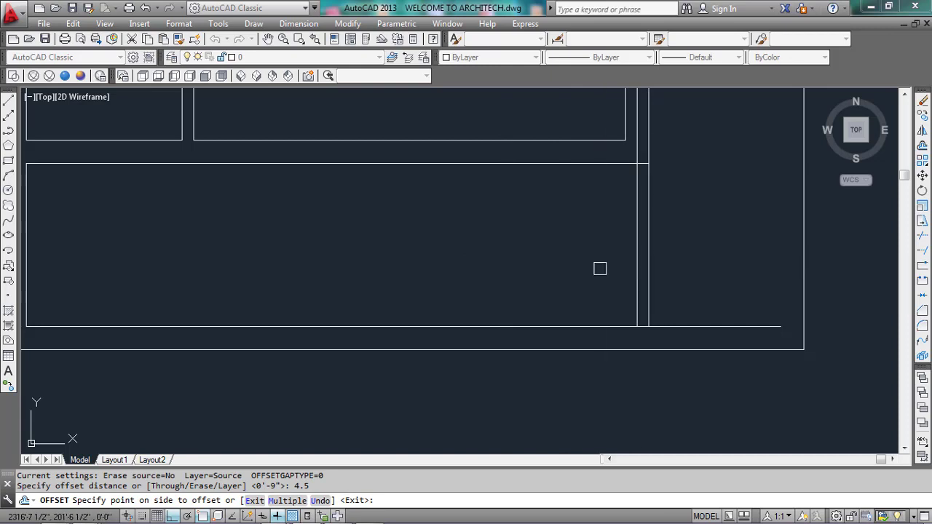
pyautogui.press('Escape')
# - Trim the offset line above the open-to-sky area's upper line and remove the horizontal stub at that corner
pyautogui.write('tr')
pyautogui.press('Return')
pyautogui.press('Return')
pyautogui.moveTo(624, 160); pyautogui.dragTo(618, 172, button='middle')
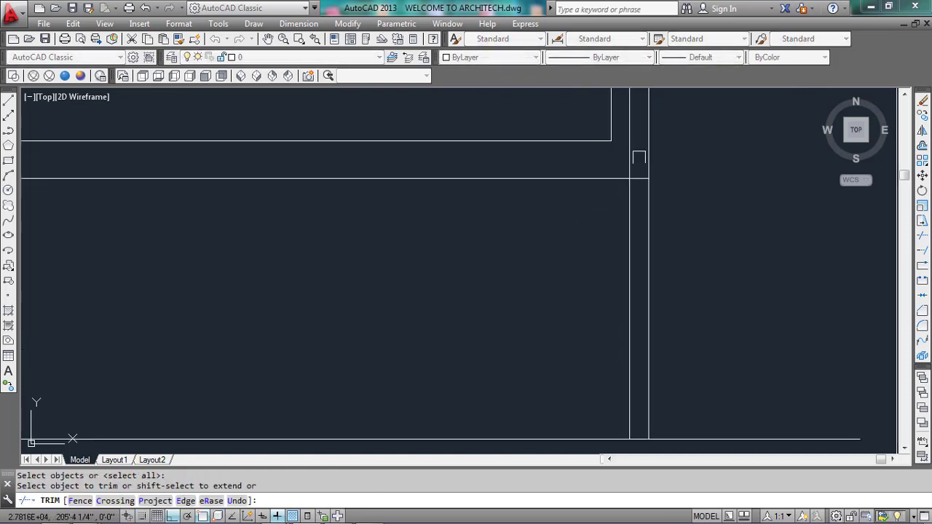
pyautogui.click(632, 166)
pyautogui.scroll(4, 634, 170)
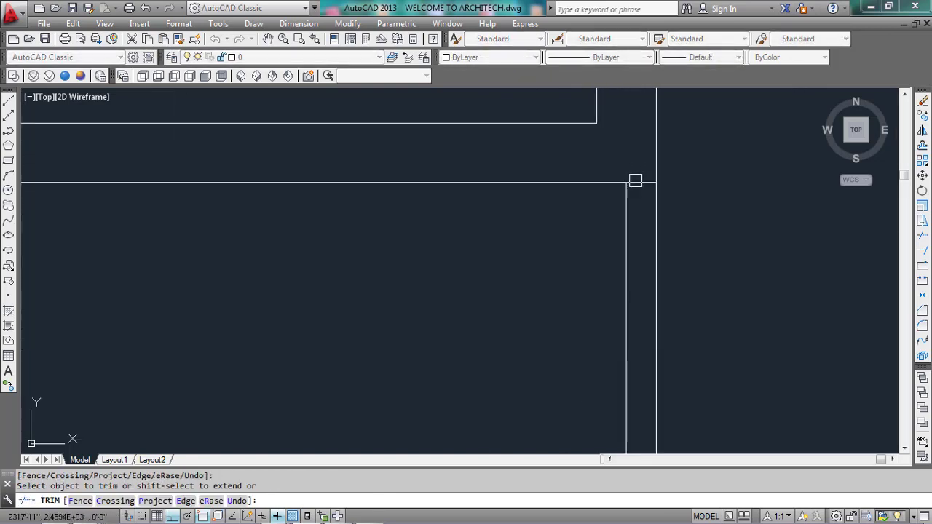
pyautogui.scroll(-4, 635, 157)
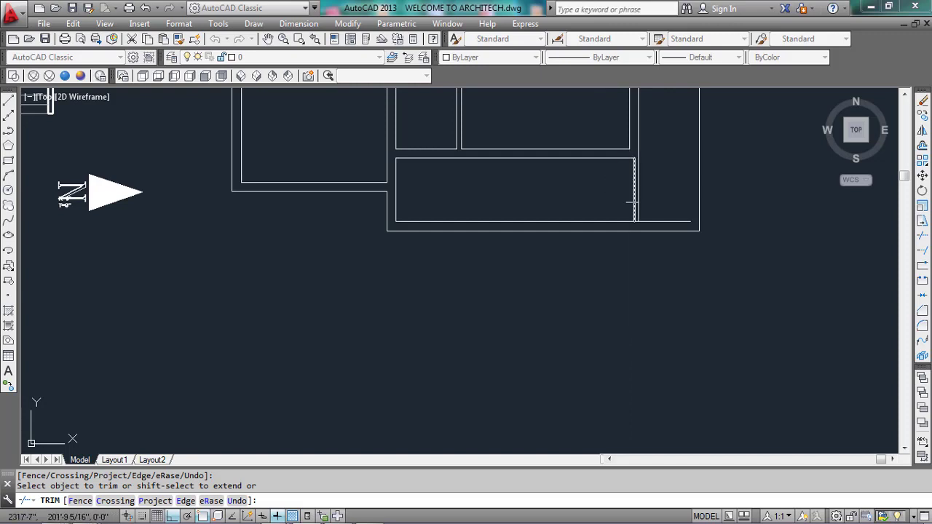
# - Offset the open-to-sky area's upper wall line 5'-7.5" downward, taking the depth from the reference plan
pyautogui.scroll(-5, 618, 215)
pyautogui.scroll(7, 469, 221)
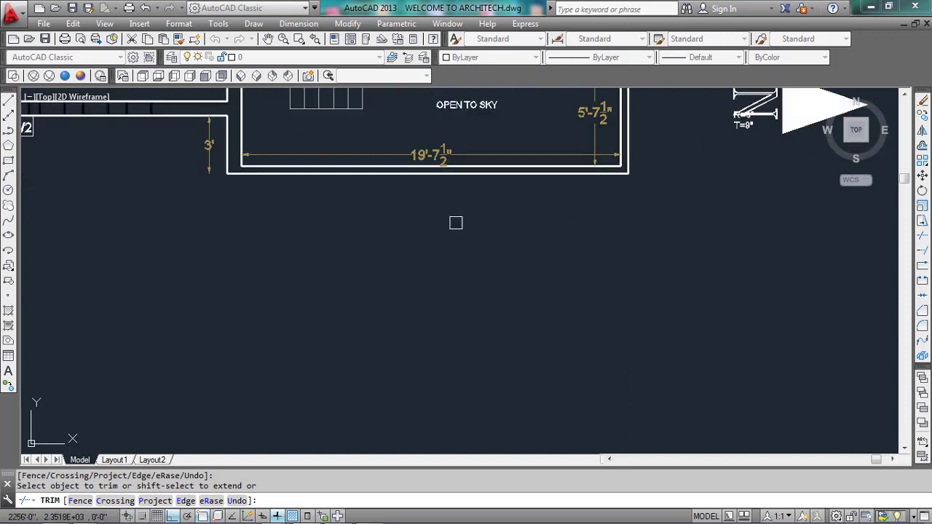
pyautogui.scroll(-2, 306, 230)
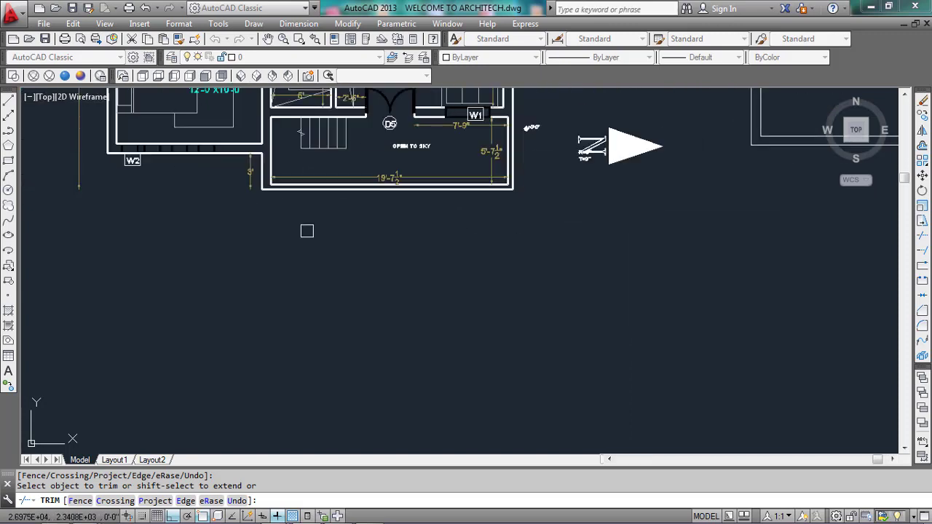
pyautogui.scroll(-2, 219, 260)
pyautogui.scroll(5, 347, 231)
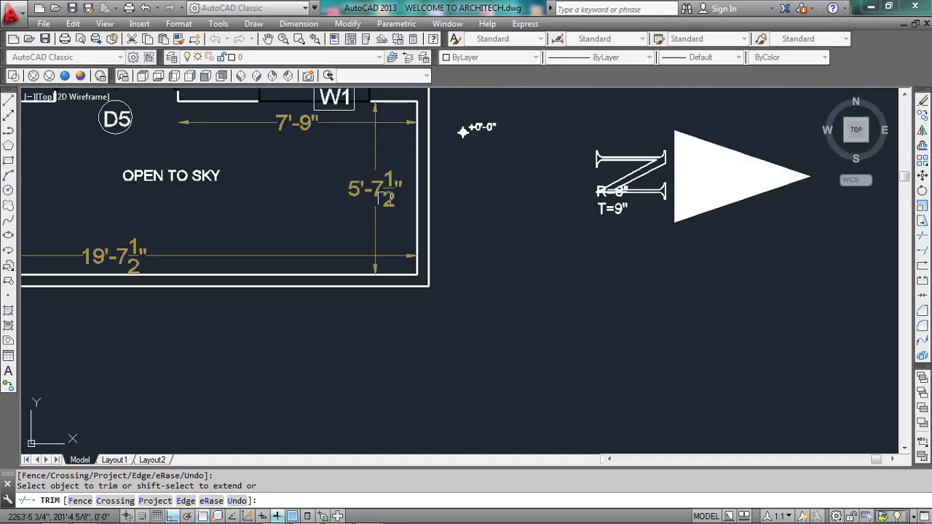
pyautogui.scroll(-4, 545, 280)
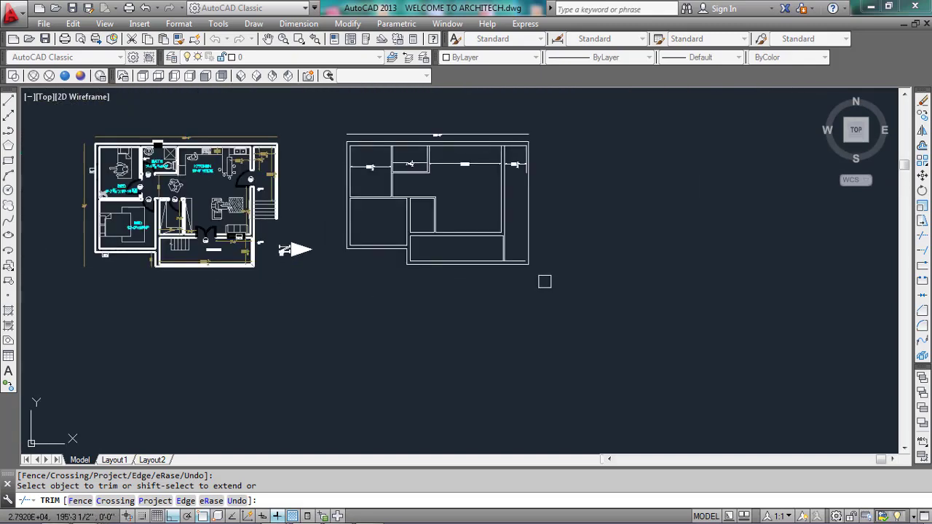
pyautogui.press('Escape')
pyautogui.scroll(5, 470, 245)
pyautogui.write('o')
pyautogui.press('Return')
pyautogui.write("5'-")
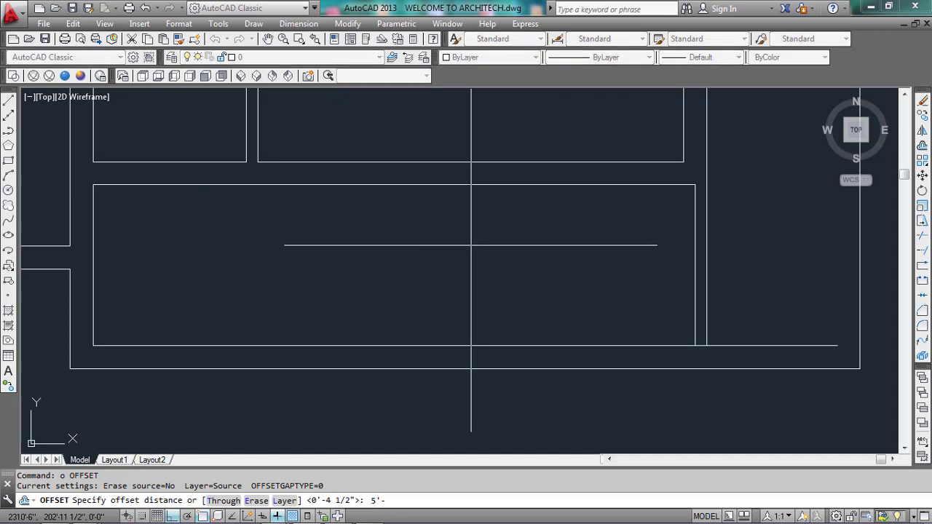
pyautogui.write('7.5')
pyautogui.press('Return')
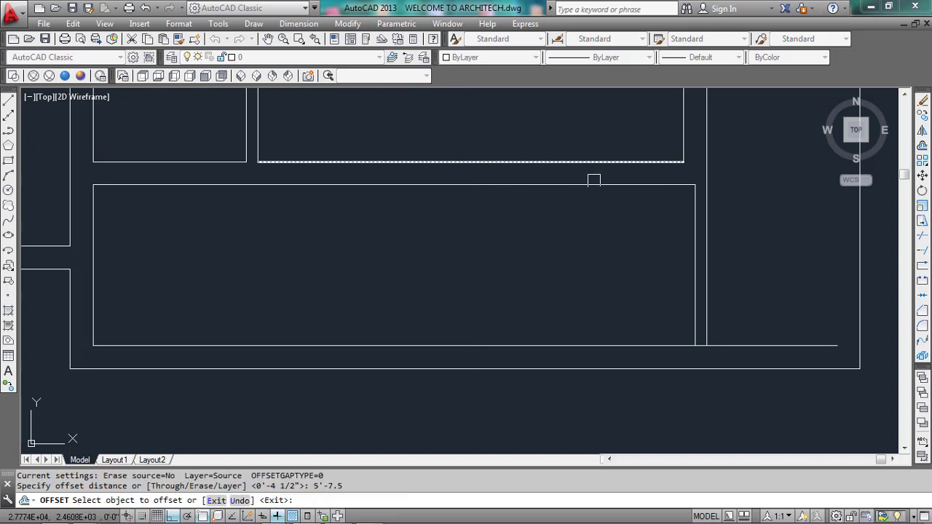
pyautogui.click(594, 186)
pyautogui.click(584, 263)
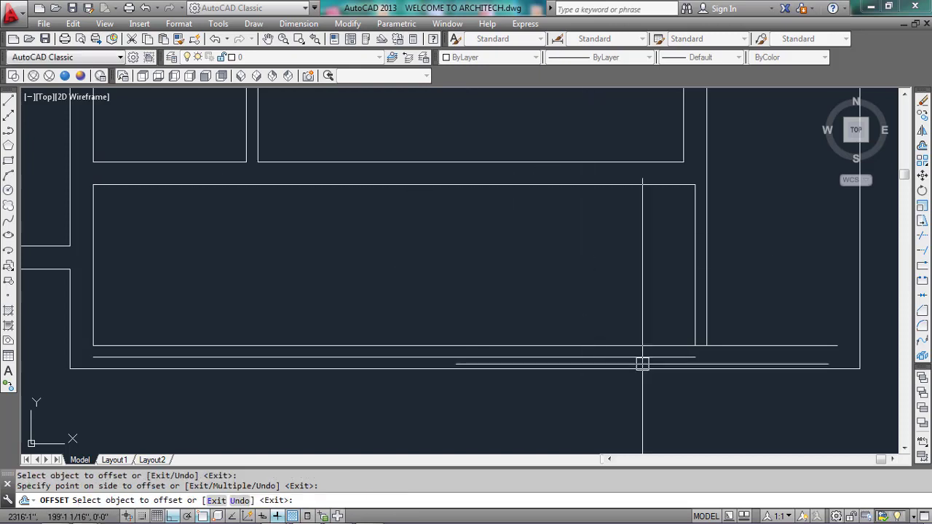
pyautogui.press('Escape')
# - Erase the old lower inner wall line of the open-to-sky area
pyautogui.click(564, 347)
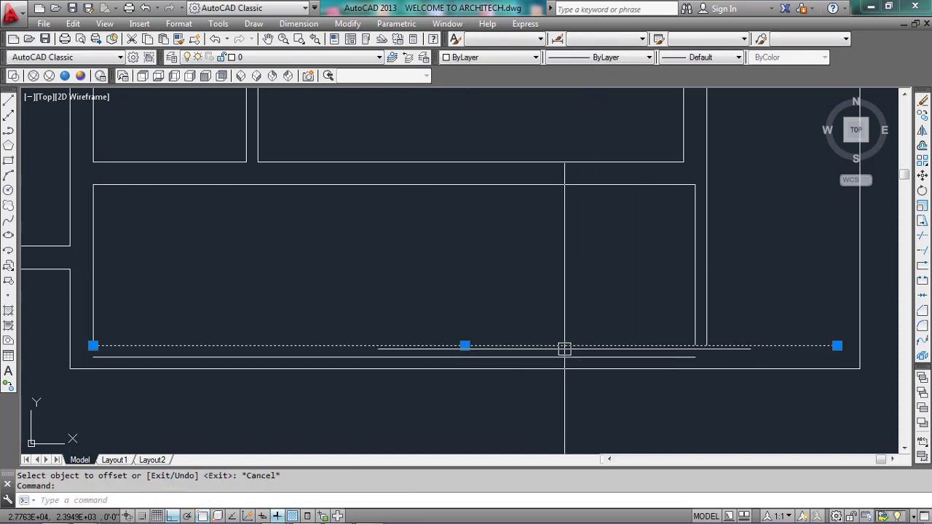
pyautogui.write('e')
pyautogui.press('Return')
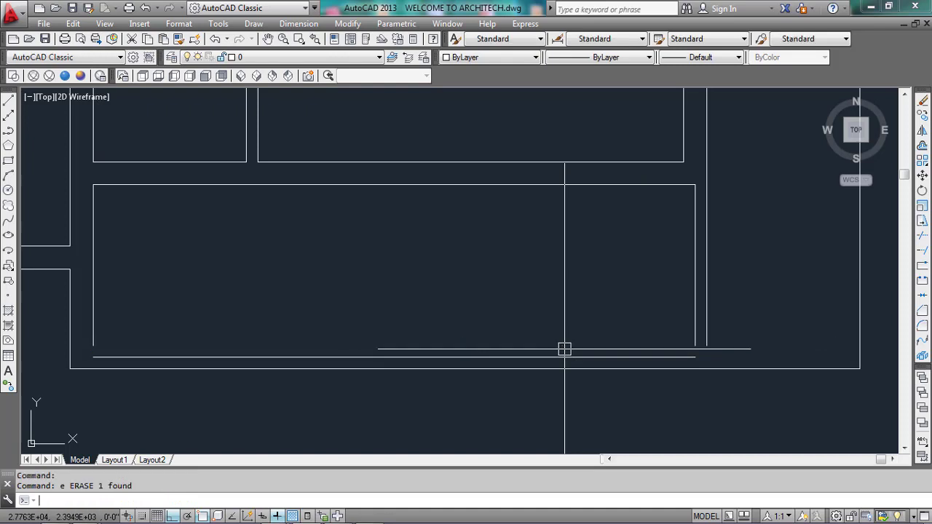
# - Fillet the new lower line with the left and right inner lines to close the open-to-sky area's lower corners
pyautogui.write('f')
pyautogui.press('Return')
pyautogui.click(413, 356)
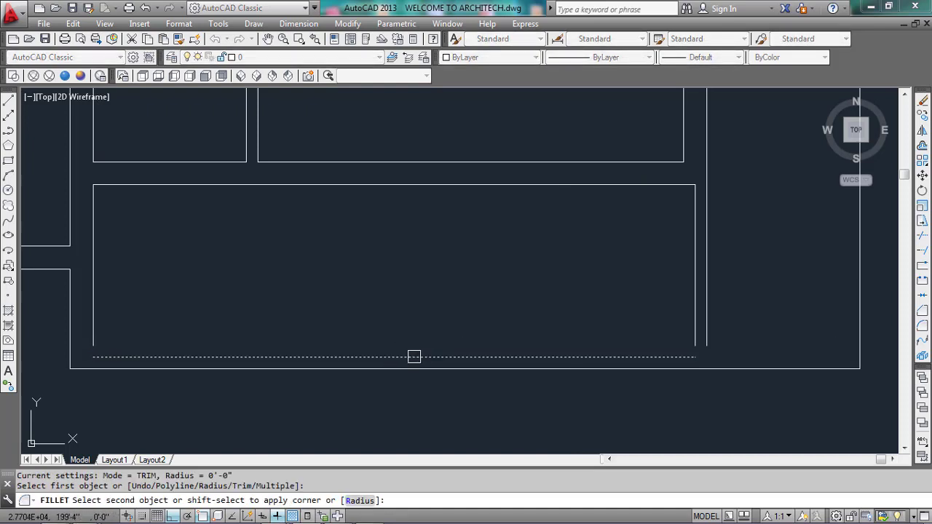
pyautogui.click(92, 332)
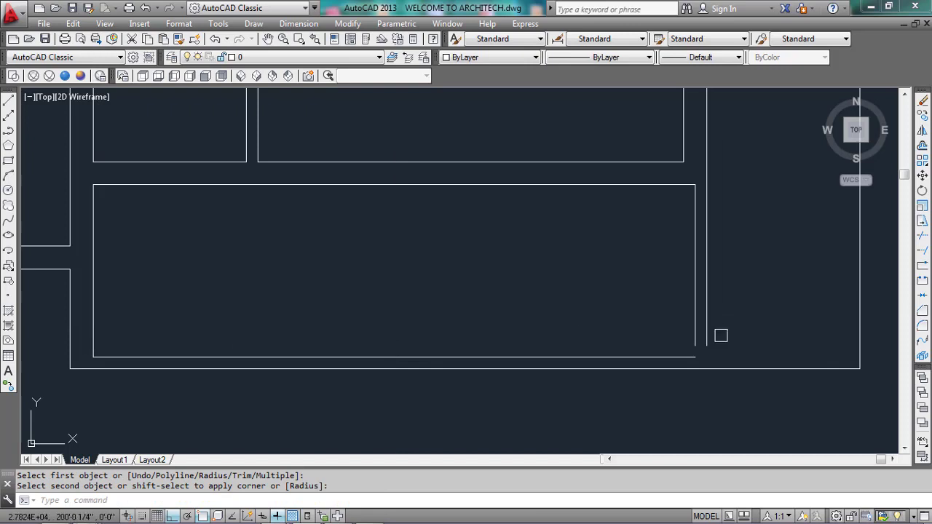
pyautogui.press('Return')
pyautogui.click(694, 333)
pyautogui.click(689, 356)
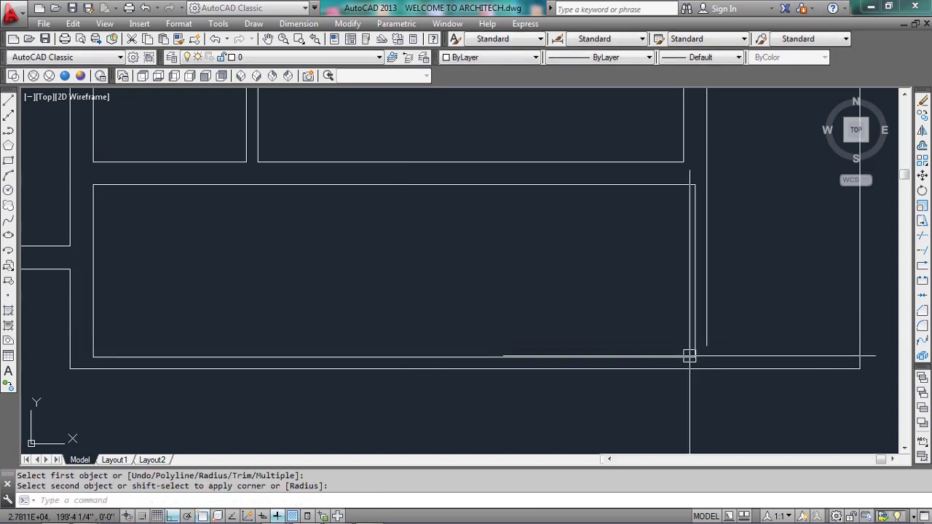
# - Extend the right wall's outer line down to the lower outer wall line and trim that line beyond the new corner
pyautogui.write('tr')
pyautogui.press('Return')
pyautogui.press('Return')
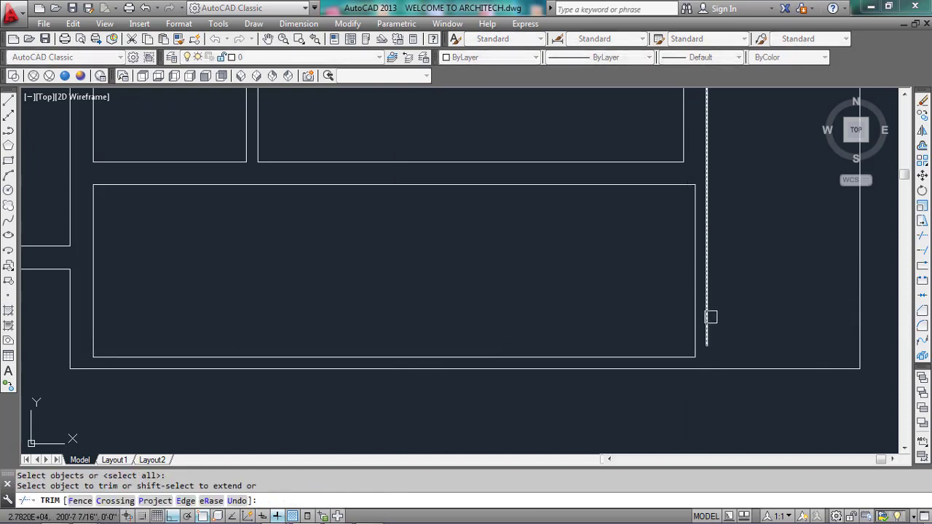
pyautogui.click(711, 317)
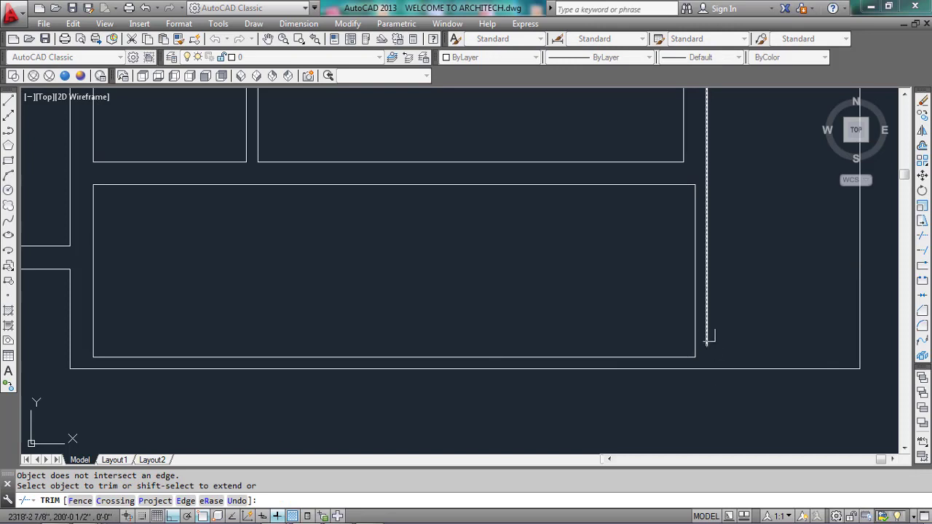
pyautogui.click(707, 333)
pyautogui.click(733, 368)
# - Check the entrance passage's dimensions on the reference plan and erase the passage's width dimension from the redrawn plan
pyautogui.scroll(-6, 648, 331)
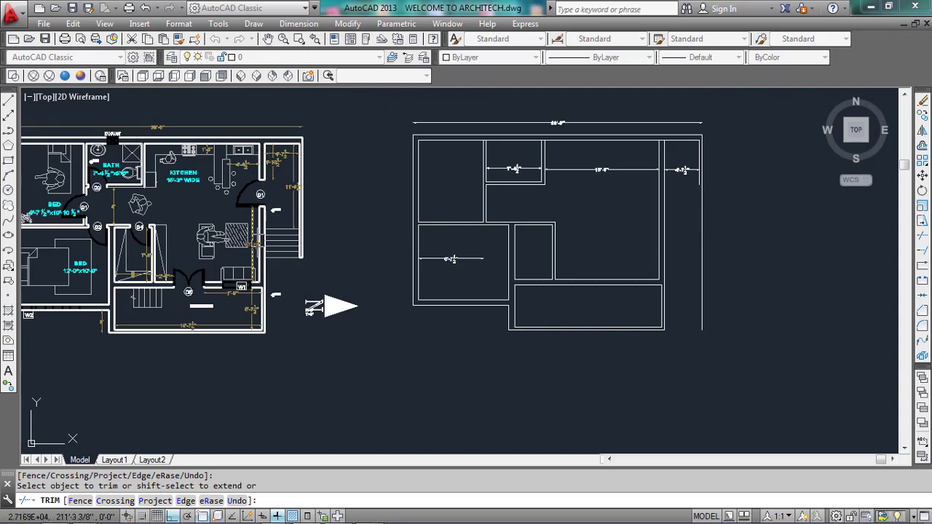
pyautogui.scroll(4, 264, 227)
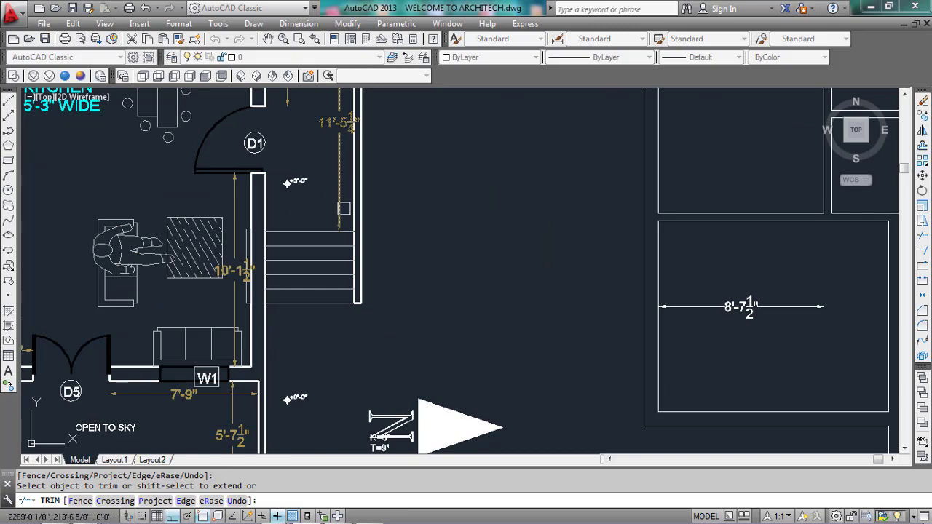
pyautogui.scroll(-2, 348, 218)
pyautogui.scroll(2, 324, 123)
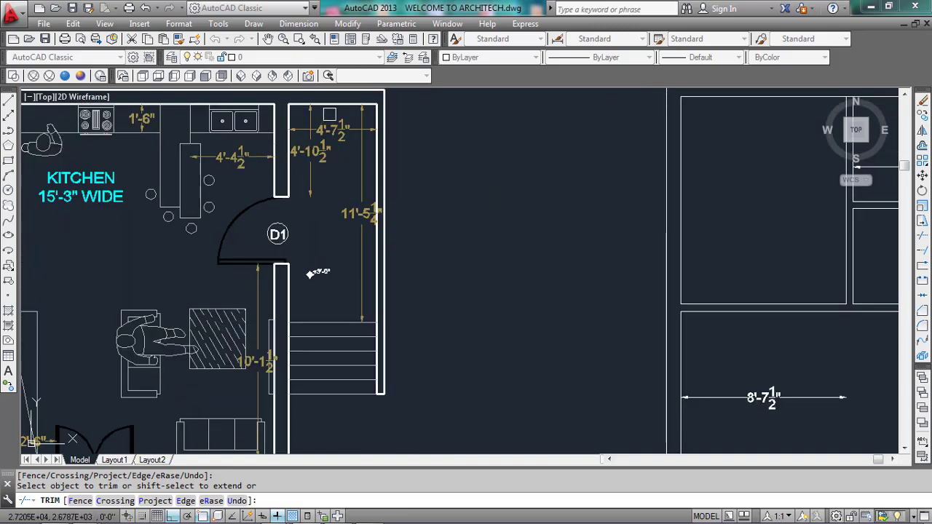
pyautogui.scroll(4, 375, 213)
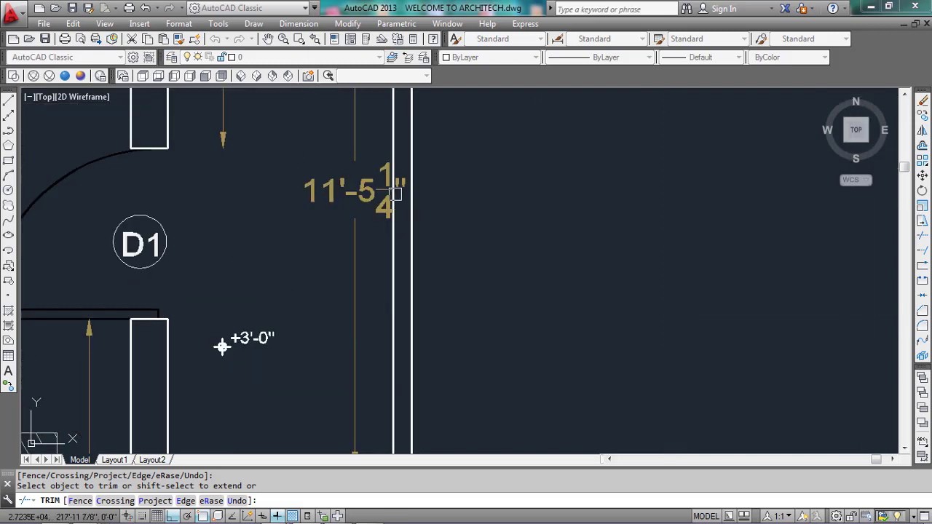
pyautogui.scroll(-4, 393, 192)
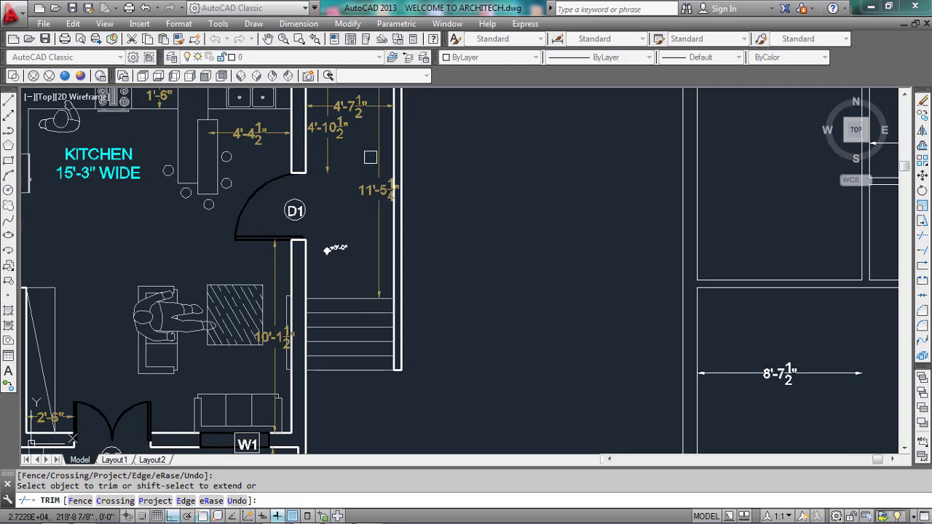
pyautogui.moveTo(326, 250); pyautogui.dragTo(325, 265, button='middle')
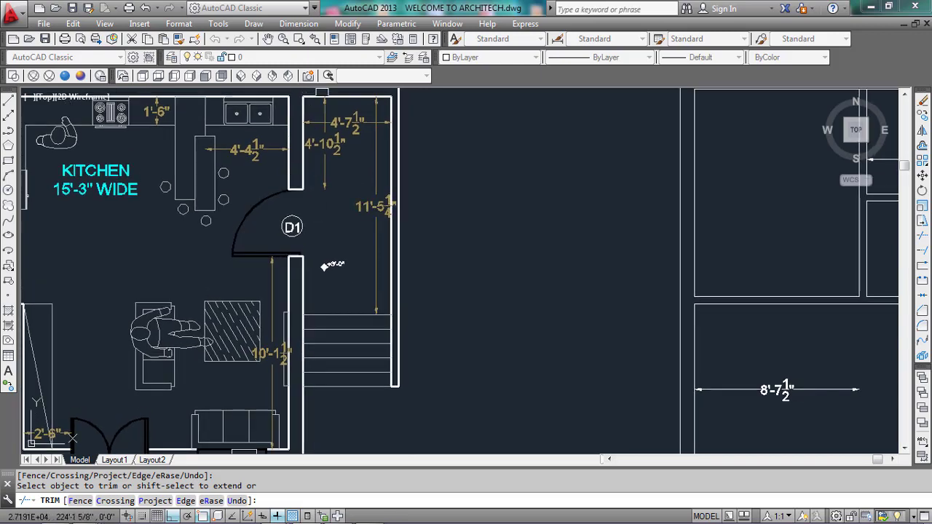
pyautogui.scroll(-5, 215, 205)
pyautogui.press('Escape')
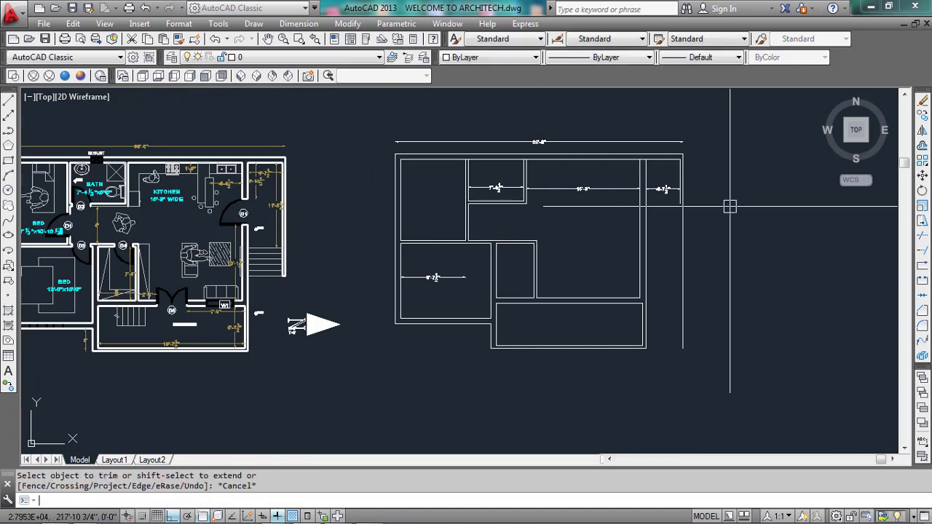
pyautogui.click(663, 189)
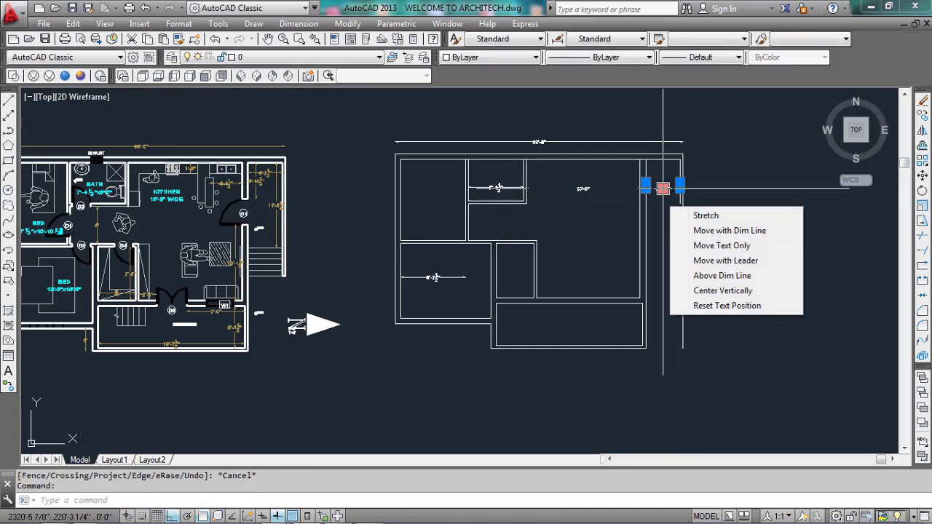
pyautogui.write('o')
pyautogui.press('Return')
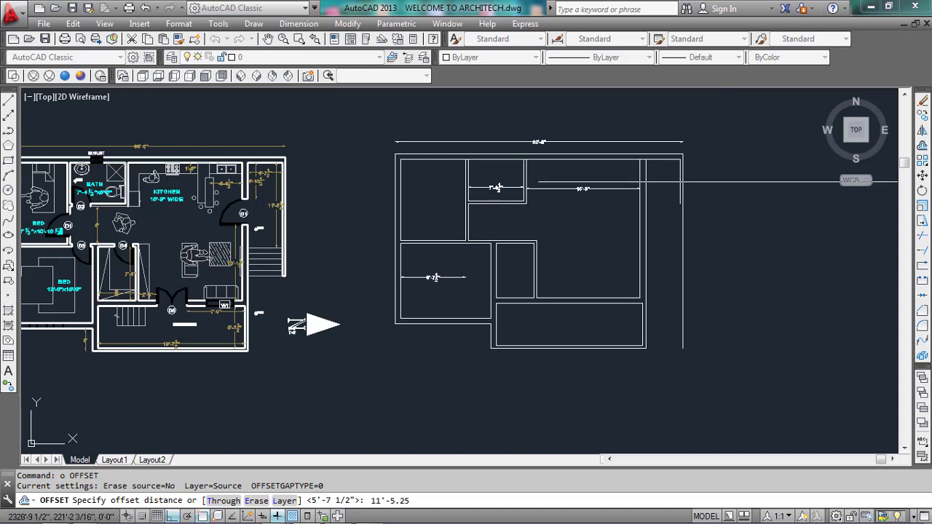
pyautogui.press('Return')
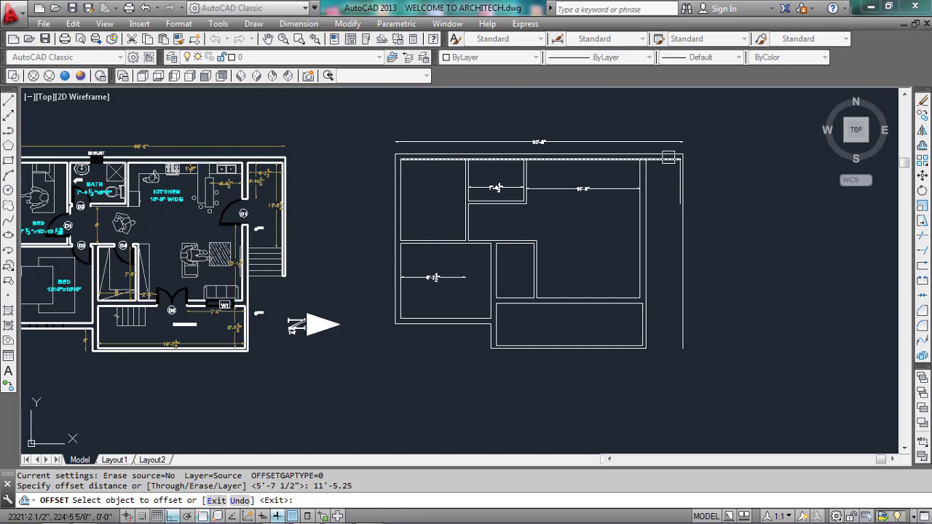
pyautogui.press('Escape')
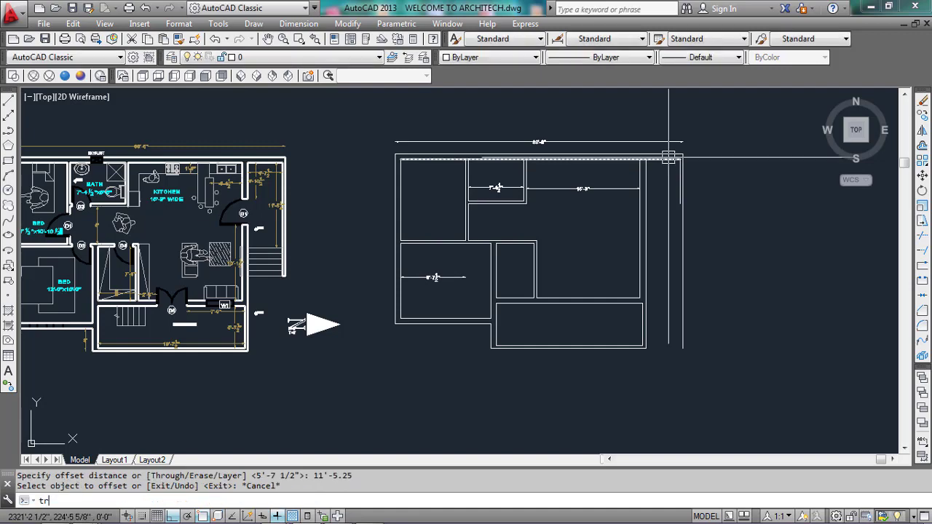
pyautogui.write('tr')
pyautogui.press('Return')
pyautogui.press('Return')
pyautogui.scroll(8, 634, 156)
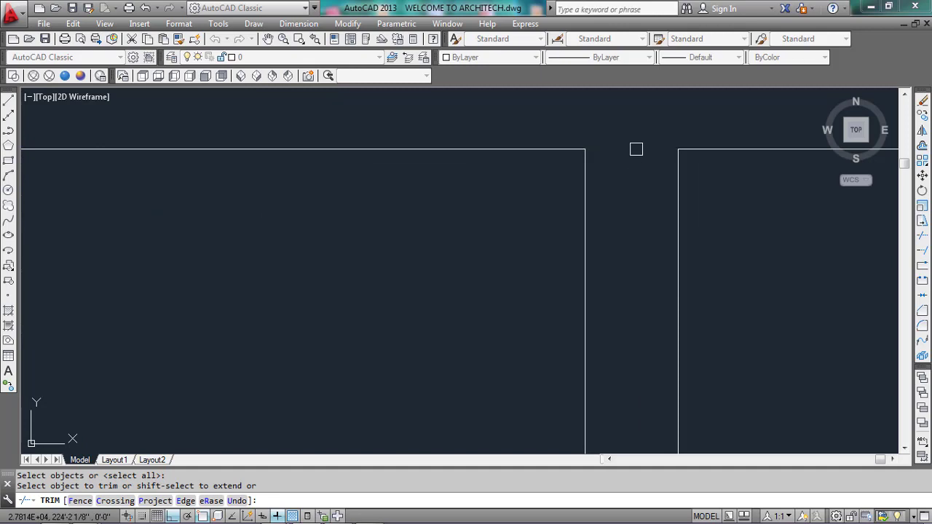
pyautogui.scroll(-5, 636, 149)
pyautogui.press('Escape')
# - Offset the entrance passage's upper inner wall line 11'-5.25" downward to mark the first step line
pyautogui.write('o')
pyautogui.press('Return')
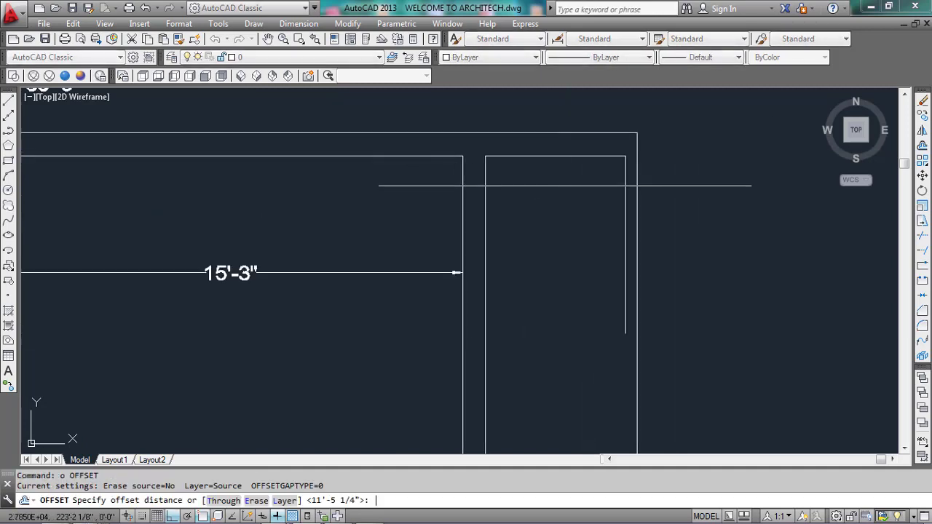
pyautogui.write("11'-")
pyautogui.scroll(-6, 565, 186)
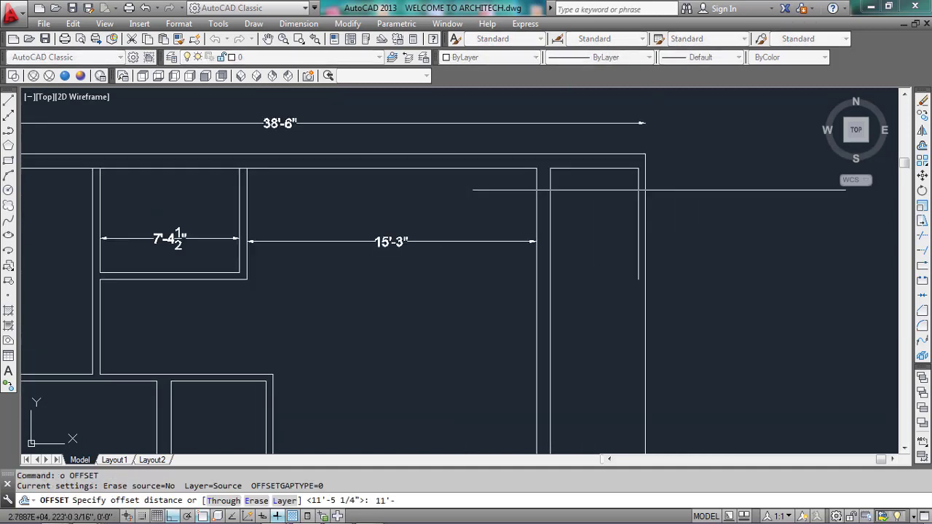
pyautogui.scroll(7, 436, 251)
pyautogui.write("'-")
pyautogui.scroll(-5, 444, 257)
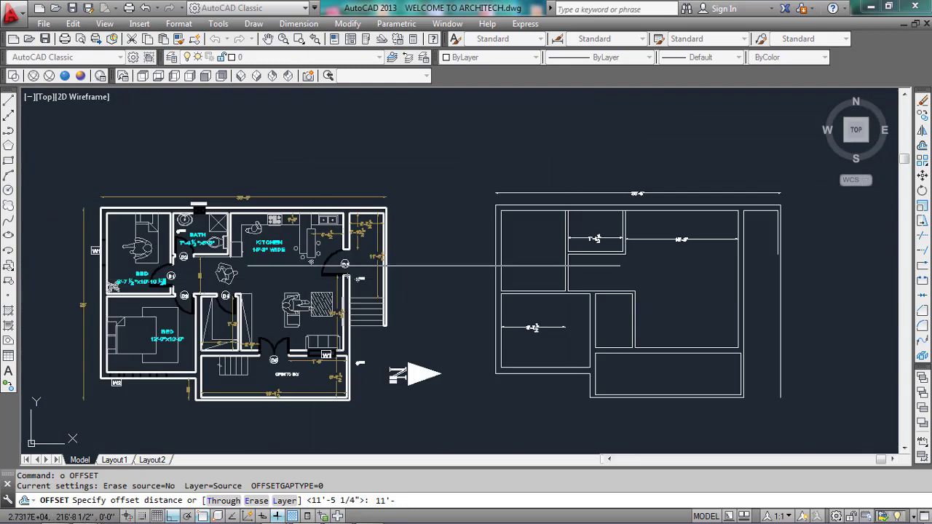
pyautogui.write('5.25')
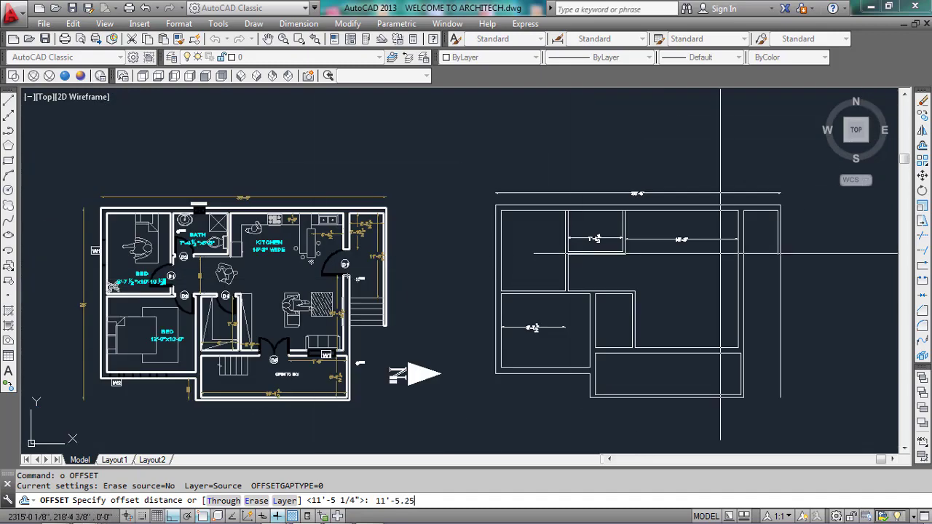
pyautogui.press('Return')
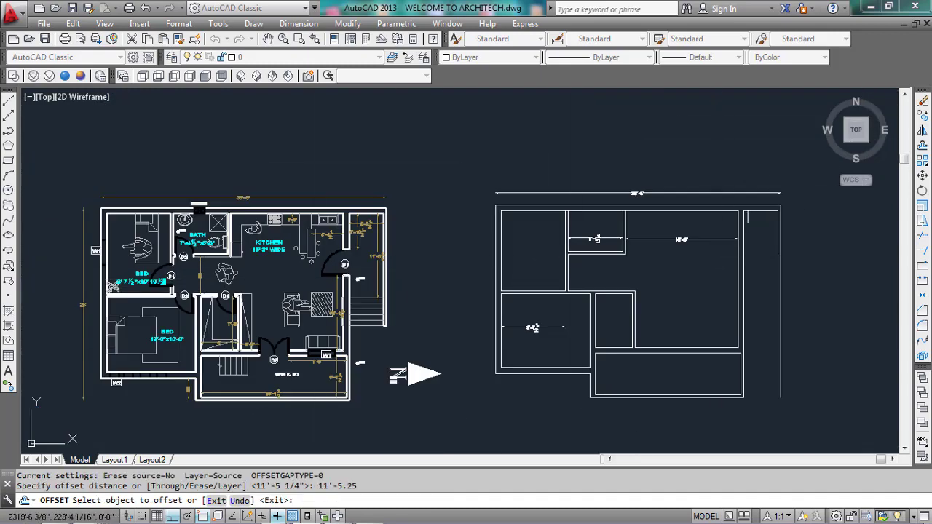
pyautogui.click(747, 212)
pyautogui.click(761, 291)
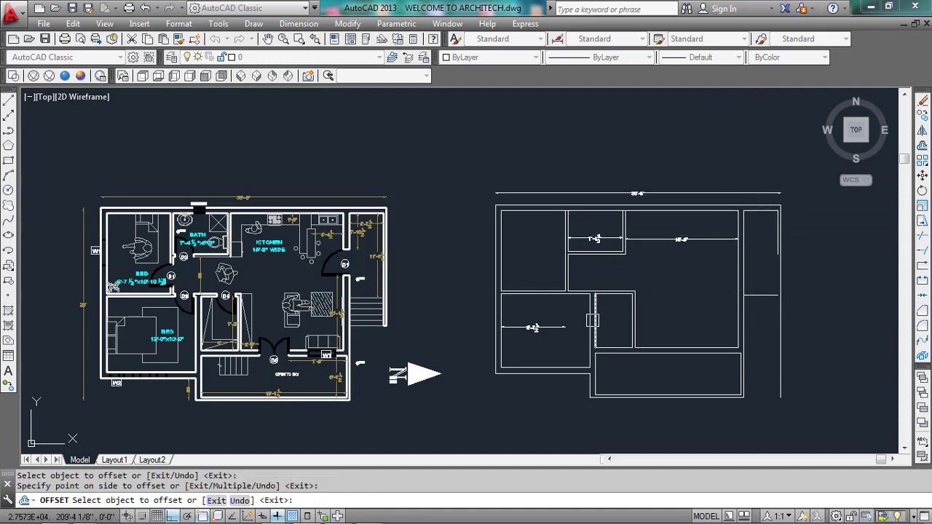
pyautogui.press('Escape')
# - Offset the first step line downward four times at 9" spacing, following the tread width on the reference plan
pyautogui.scroll(8, 408, 328)
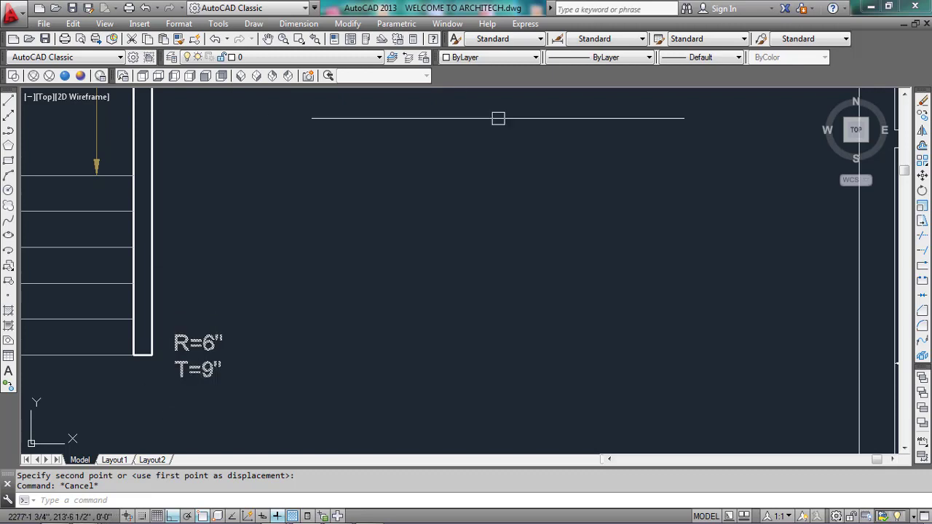
pyautogui.scroll(4, 175, 262)
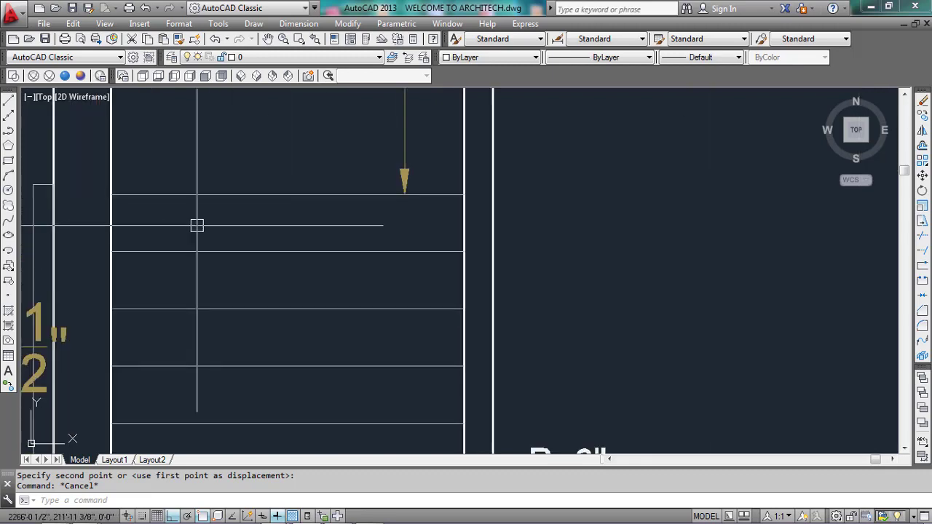
pyautogui.scroll(-2, 191, 374)
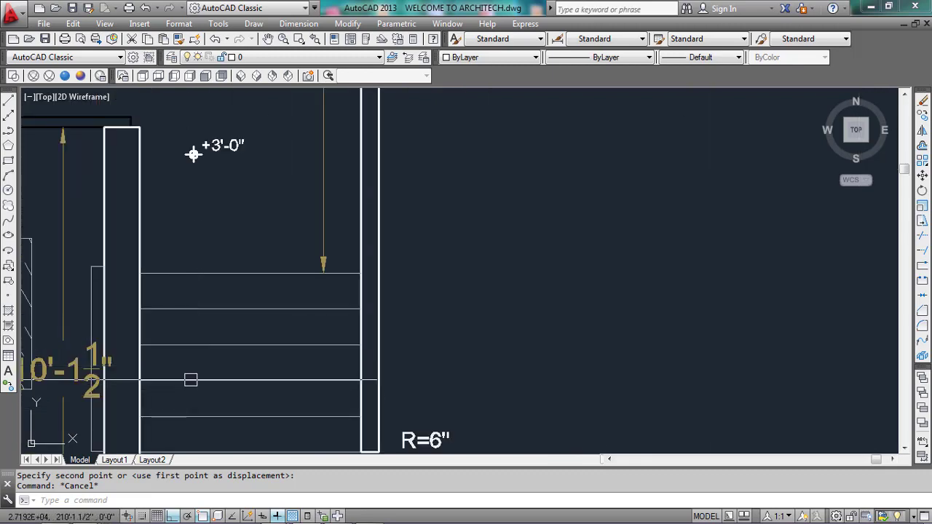
pyautogui.scroll(-6, 245, 262)
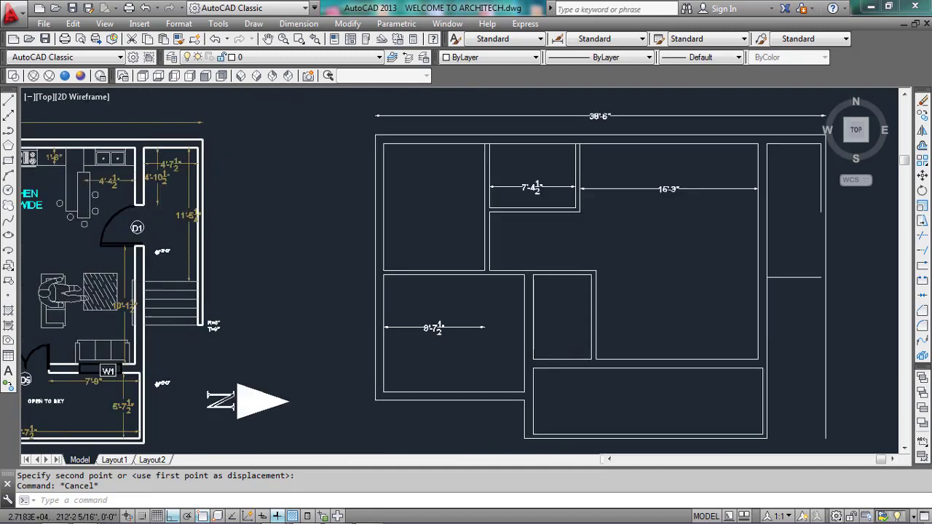
pyautogui.scroll(-2, 182, 284)
pyautogui.scroll(2, 575, 291)
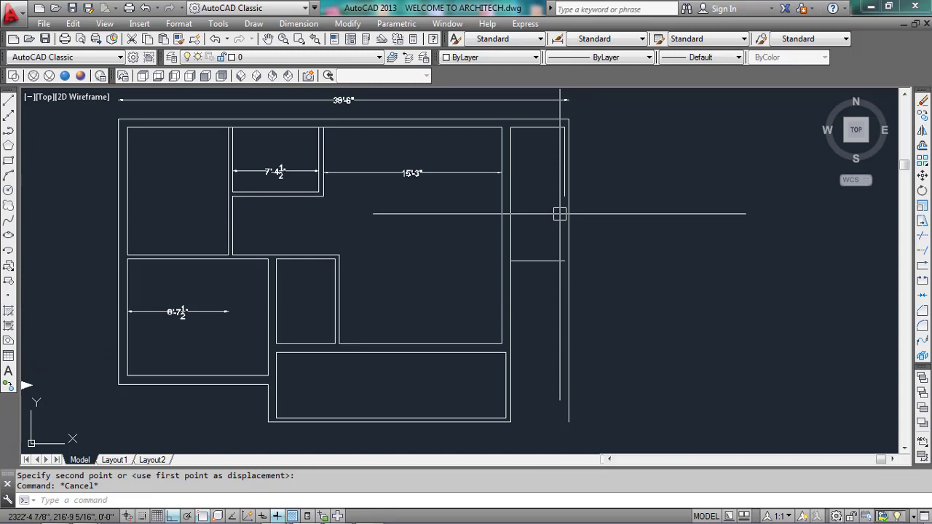
pyautogui.write('o')
pyautogui.press('Return')
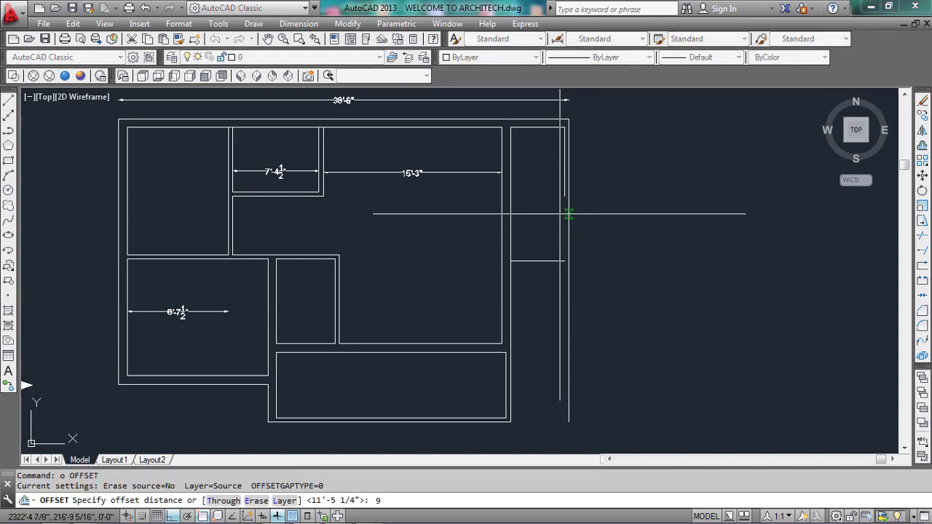
pyautogui.write('9')
pyautogui.press('Return')
pyautogui.click(543, 260)
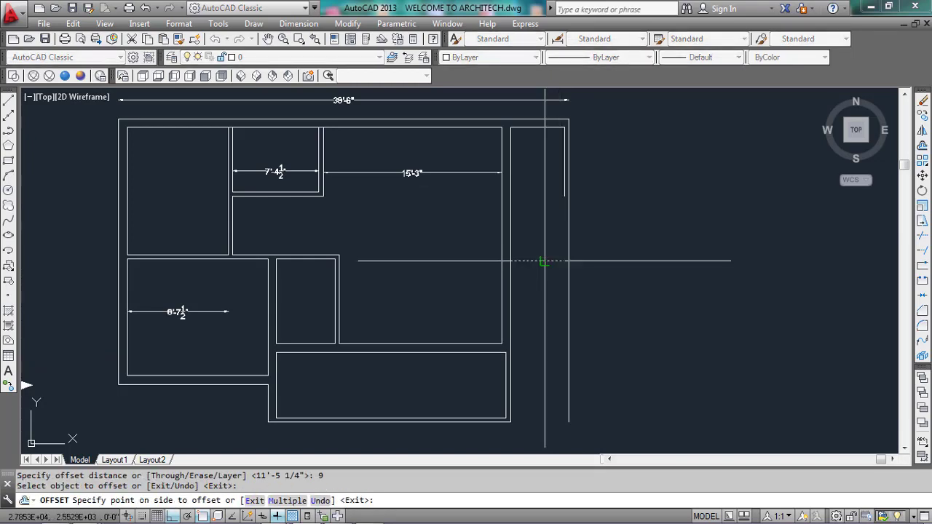
pyautogui.write('m')
pyautogui.press('Return')
pyautogui.click(544, 285)
pyautogui.click(546, 289)
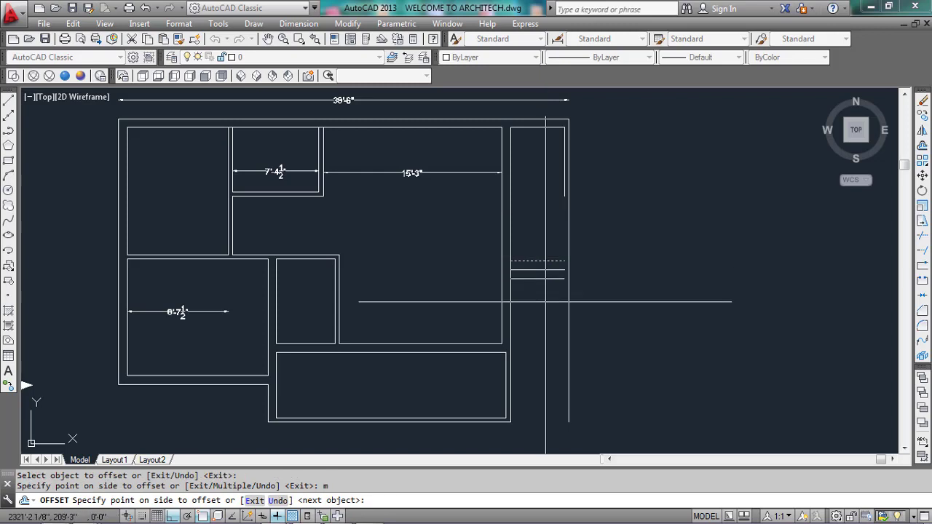
pyautogui.click(545, 334)
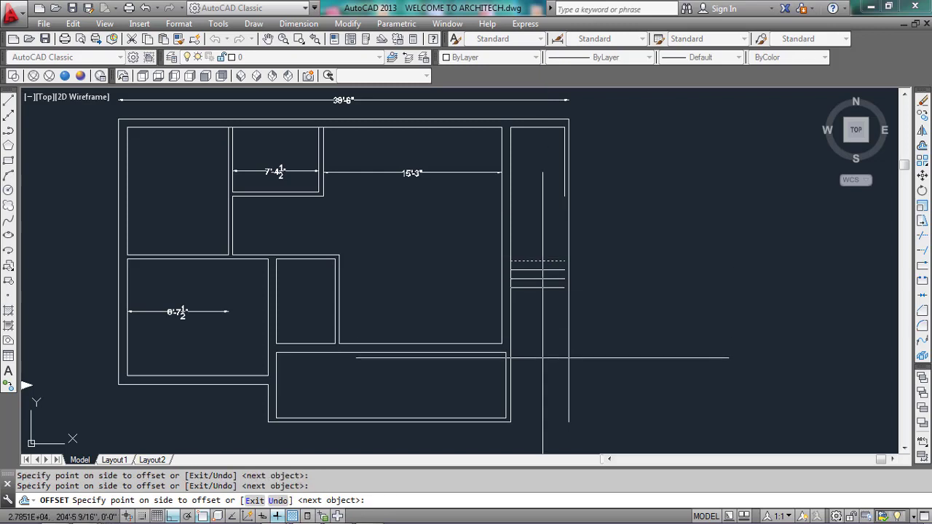
pyautogui.click(543, 358)
pyautogui.click(540, 369)
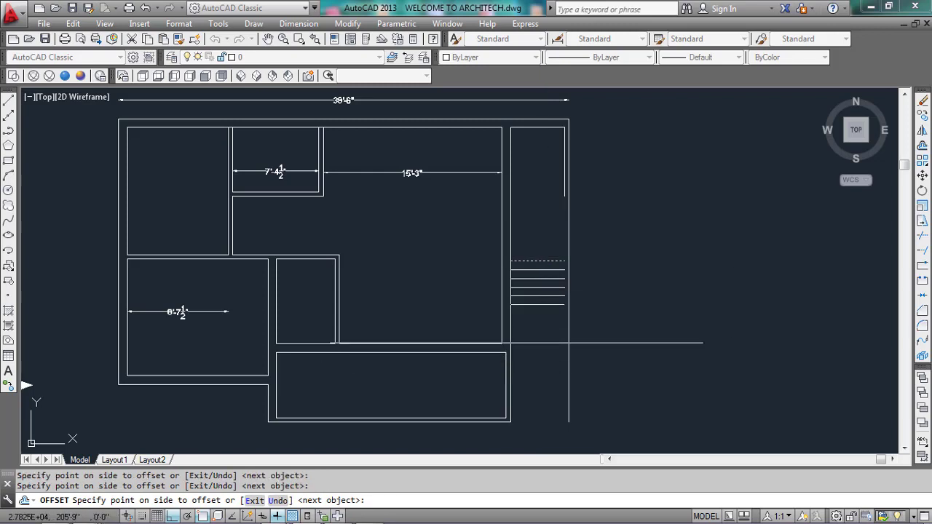
pyautogui.press('Escape')
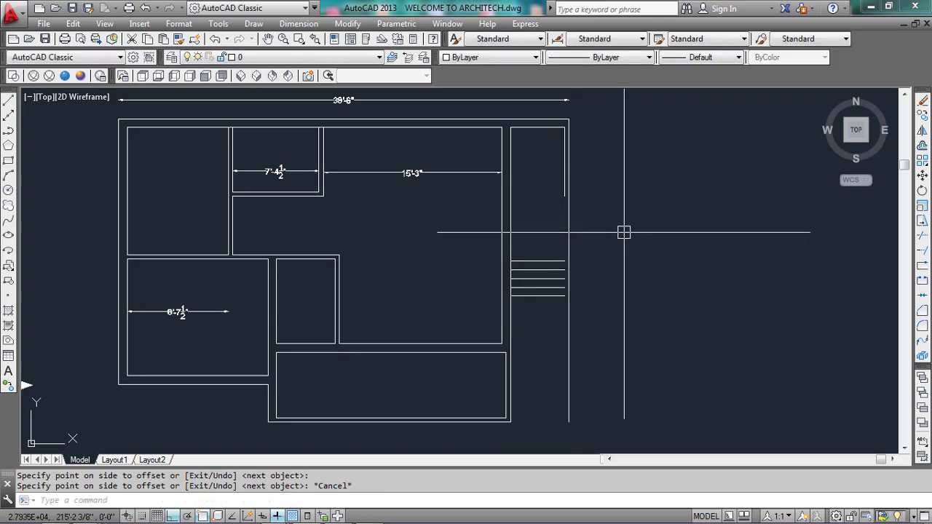
# - Extend the lowest step line to the passage's outer right wall line and trim that wall line below it
pyautogui.write('tr')
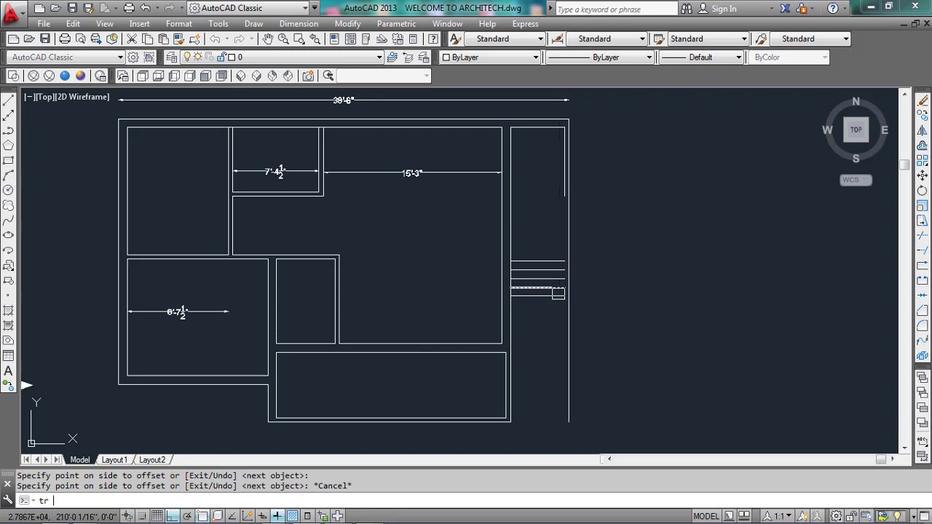
pyautogui.press('Return')
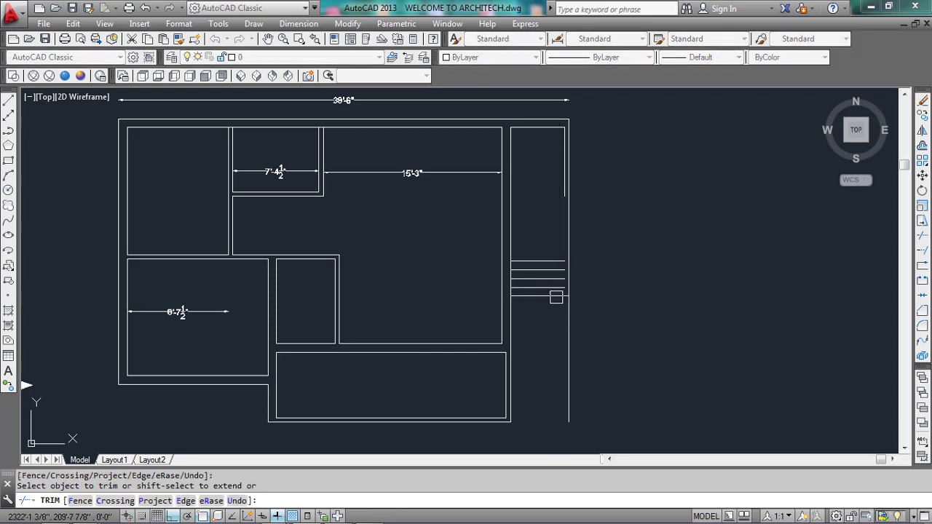
pyautogui.click(567, 318)
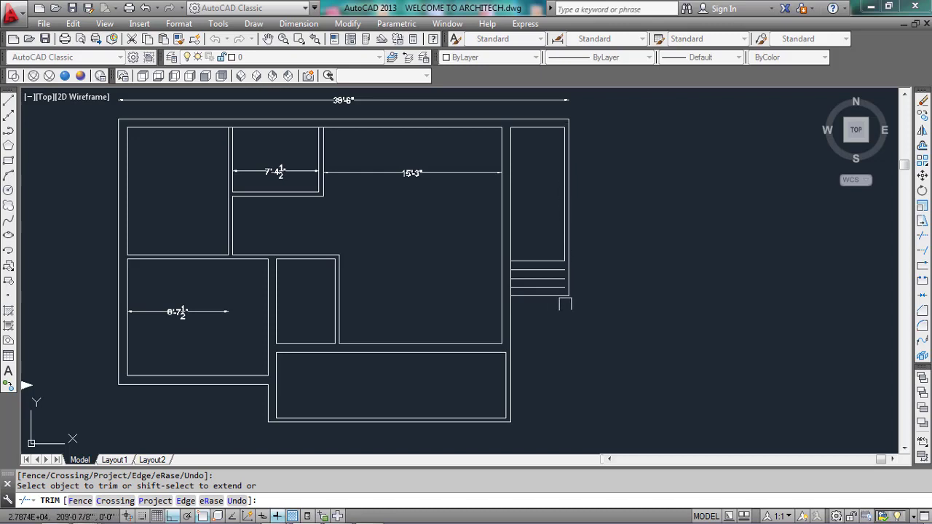
# - Extend the passage's inner right wall line down to the lowest step line
pyautogui.scroll(4, 565, 186)
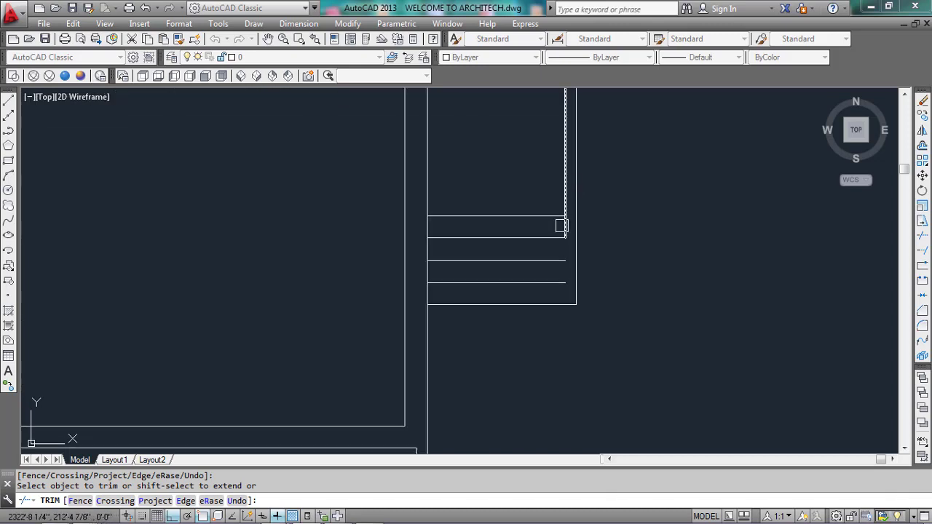
pyautogui.keyDown('shift'); pyautogui.click(565, 225); pyautogui.keyUp('shift')
pyautogui.keyDown('shift'); pyautogui.click(565, 248); pyautogui.keyUp('shift')
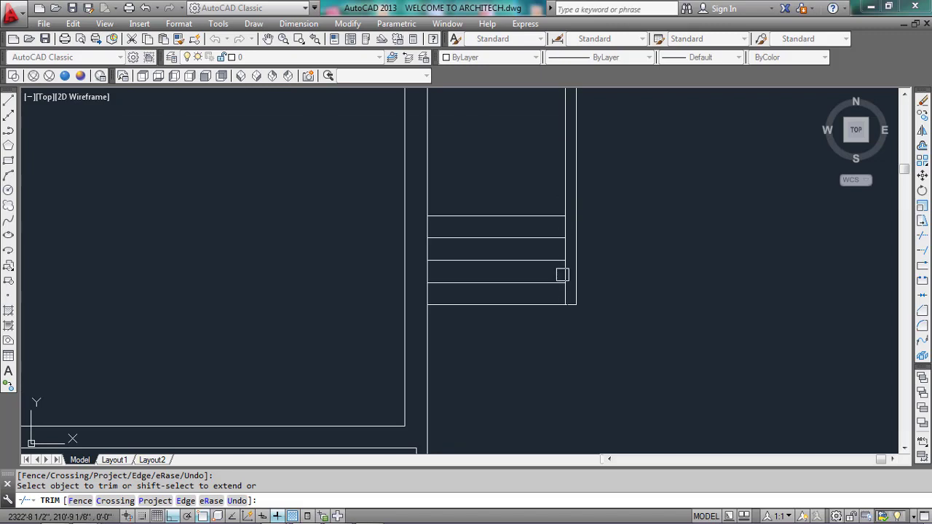
pyautogui.scroll(-5, 560, 272)
pyautogui.press('Escape')
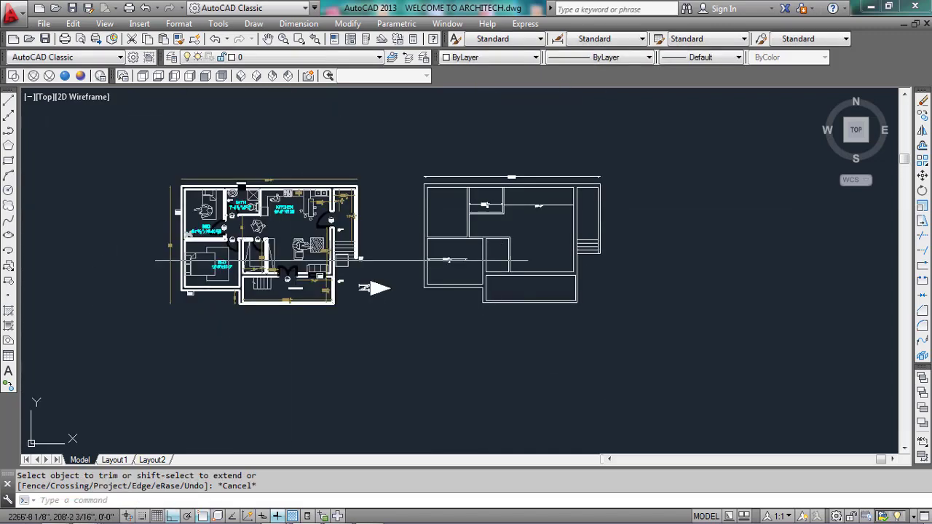
pyautogui.scroll(3, 271, 226)
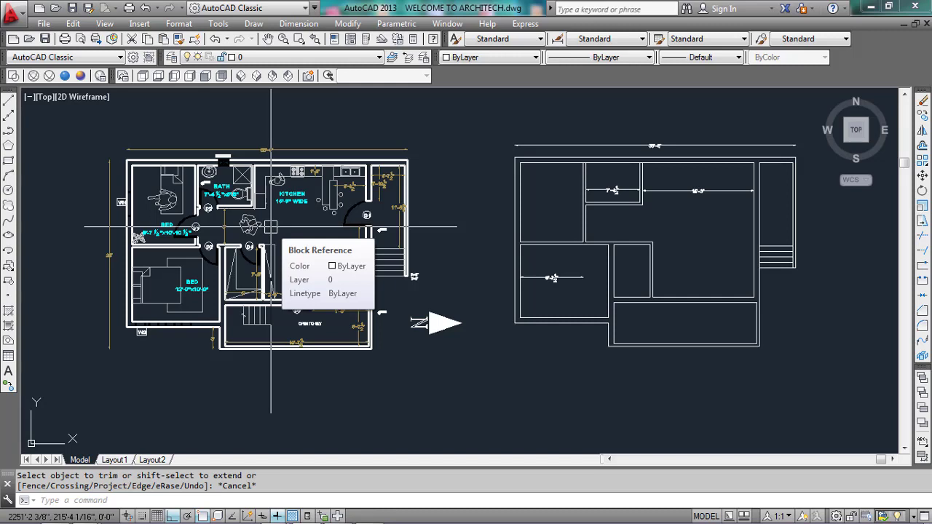
pyautogui.click(299, 23)
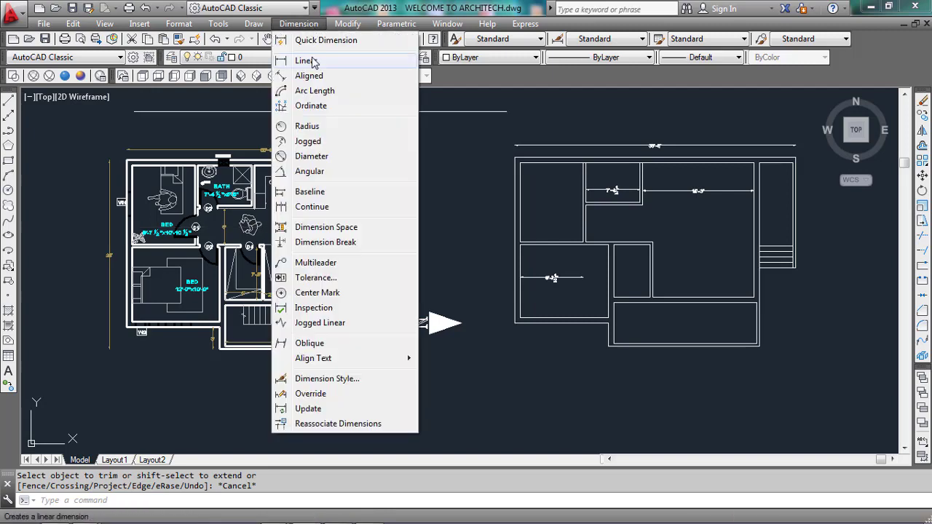
pyautogui.click(459, 147)
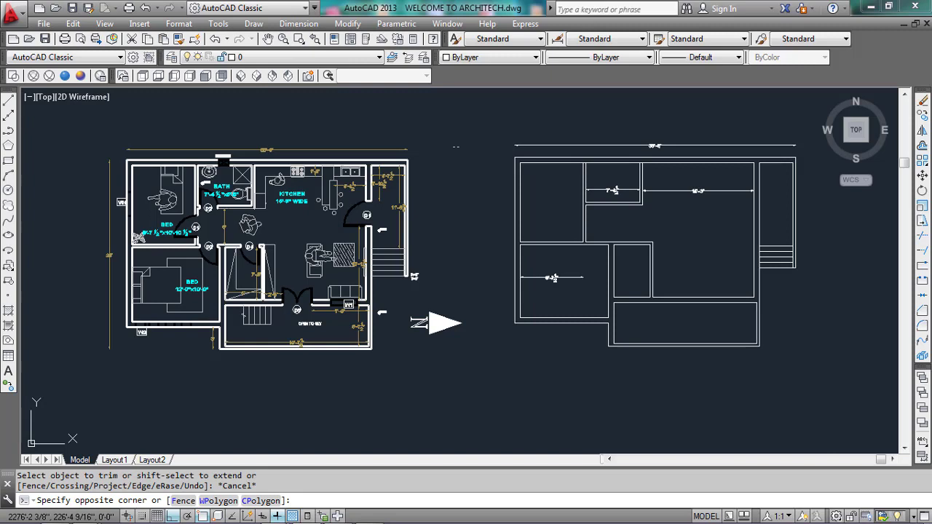
pyautogui.click(452, 203)
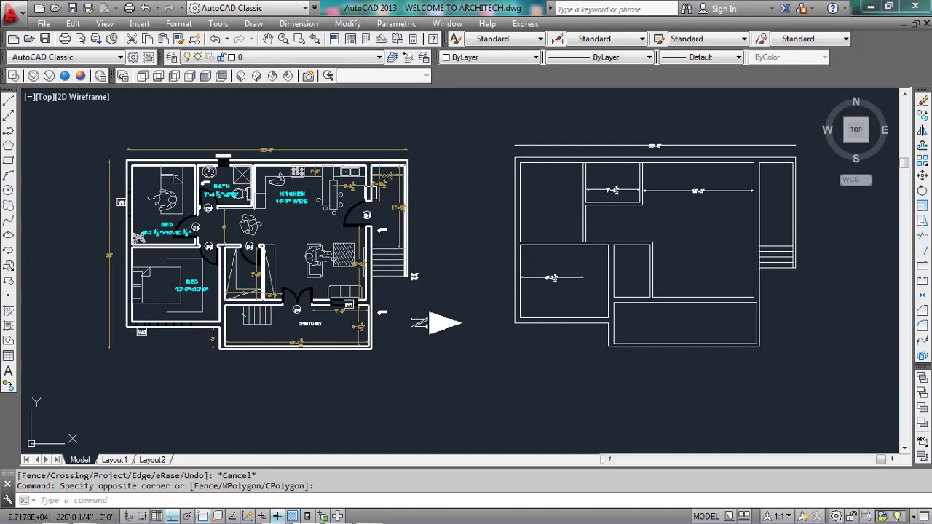
# - Offset the open-to-sky area's right inner wall line 7'-9" leftward to mark the right jamb of door D5
pyautogui.scroll(2, 171, 229)
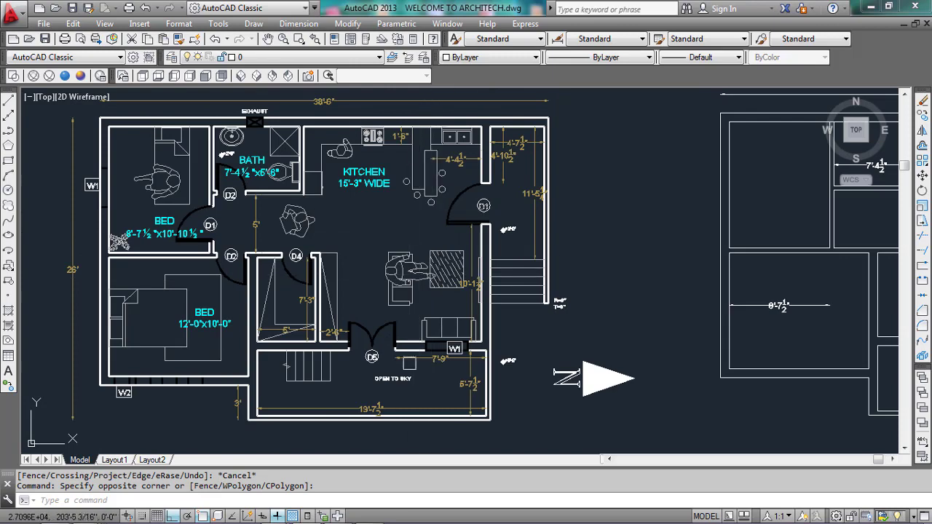
pyautogui.scroll(6, 378, 379)
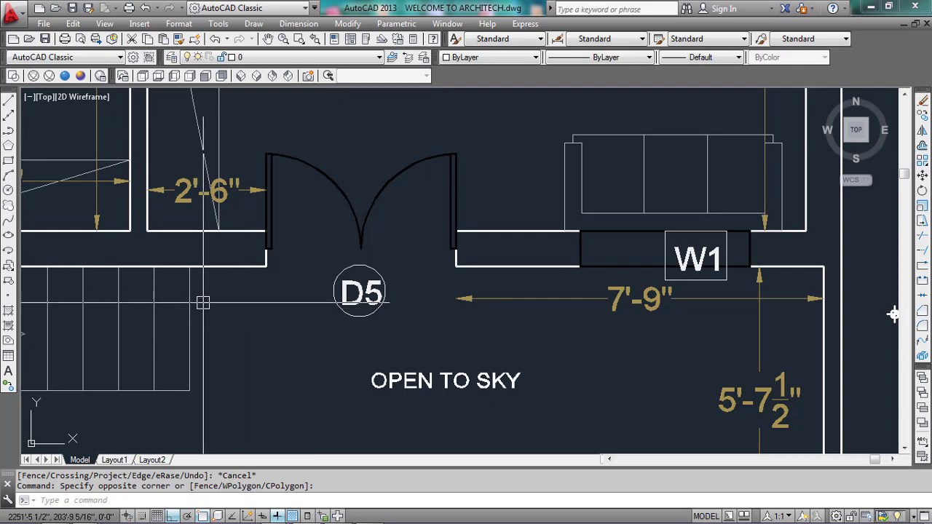
pyautogui.scroll(-5, 201, 309)
pyautogui.write('o')
pyautogui.press('Return')
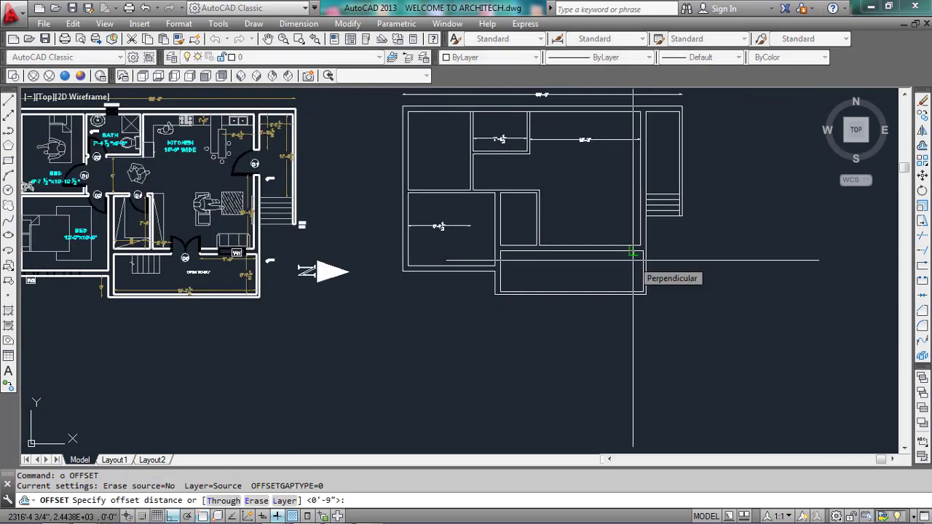
pyautogui.write("7'-9")
pyautogui.press('Return')
pyautogui.scroll(5, 637, 262)
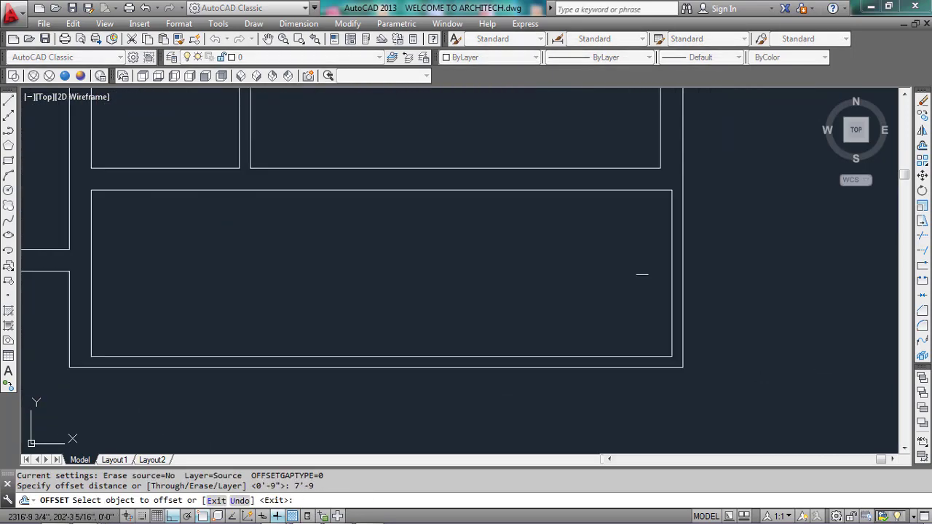
pyautogui.click(670, 233)
pyautogui.click(451, 248)
pyautogui.scroll(-5, 603, 229)
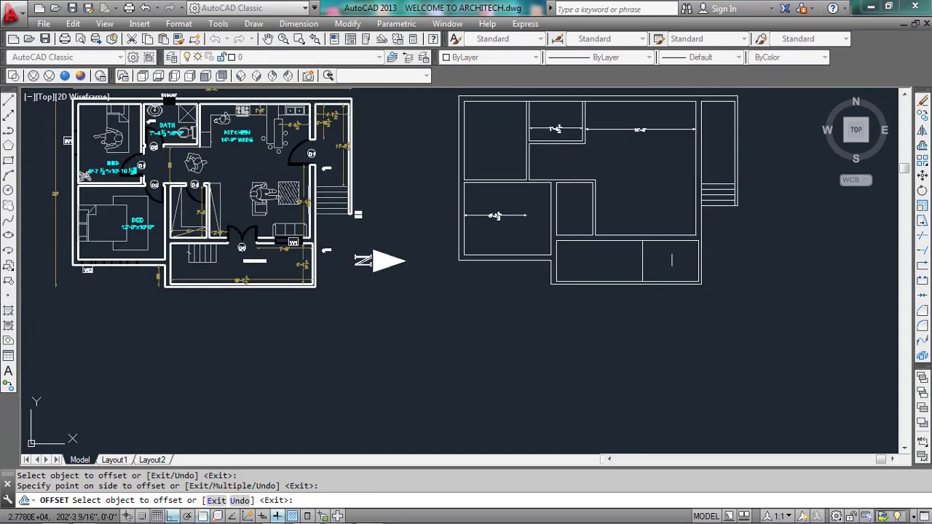
pyautogui.press('Escape')
# - Trim the offset jamb line inside the open-to-sky area so it only spans the wall thickness
pyautogui.write('tr')
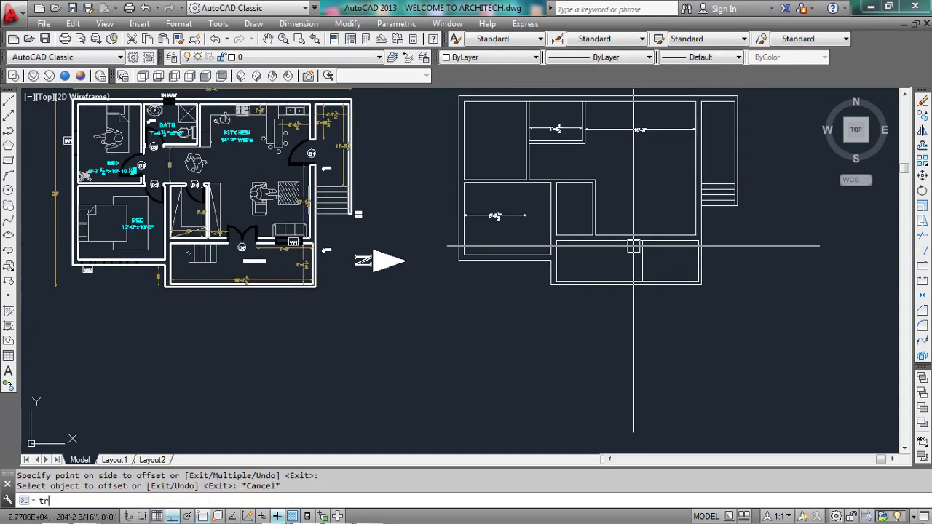
pyautogui.press('Return')
pyautogui.press('Return')
pyautogui.scroll(5, 641, 257)
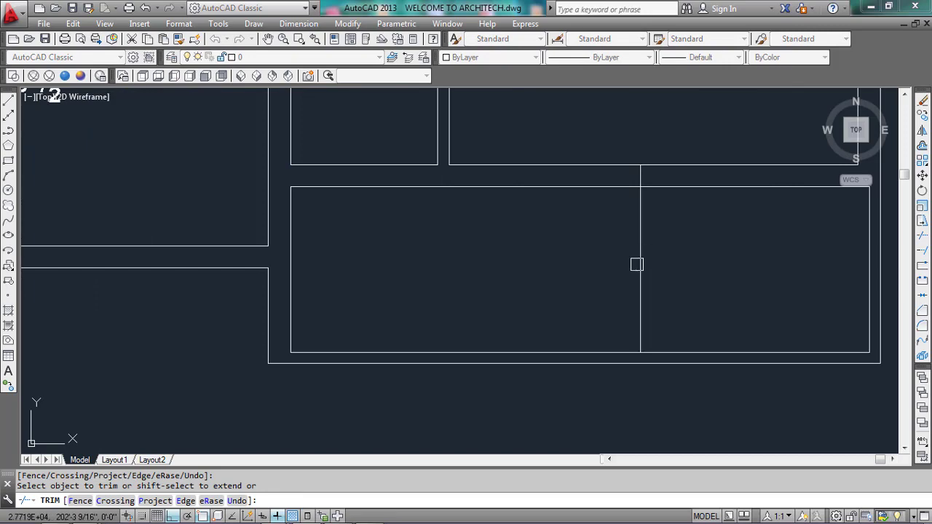
pyautogui.click(640, 257)
pyautogui.scroll(-5, 639, 256)
pyautogui.press('Escape')
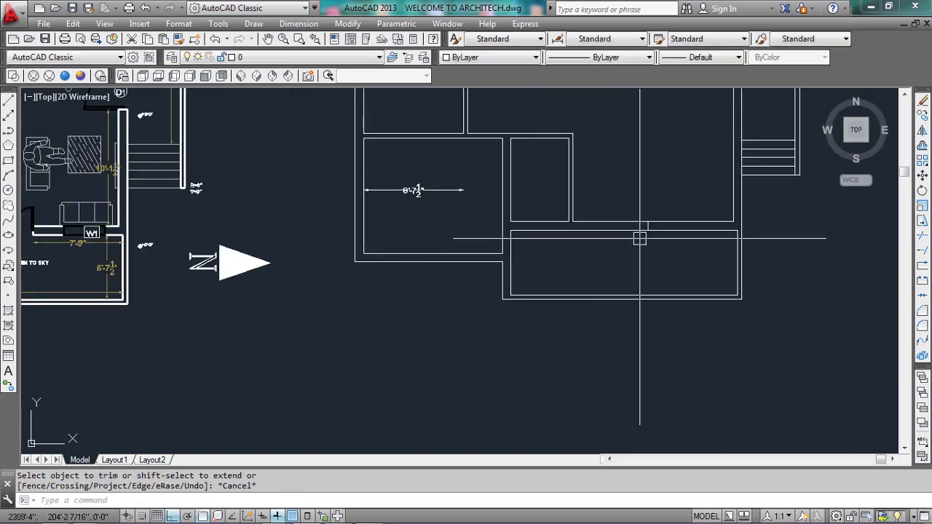
# - Measure the width of the D5 door opening on the reference plan with a linear dimension, without placing it
pyautogui.scroll(-2, 668, 229)
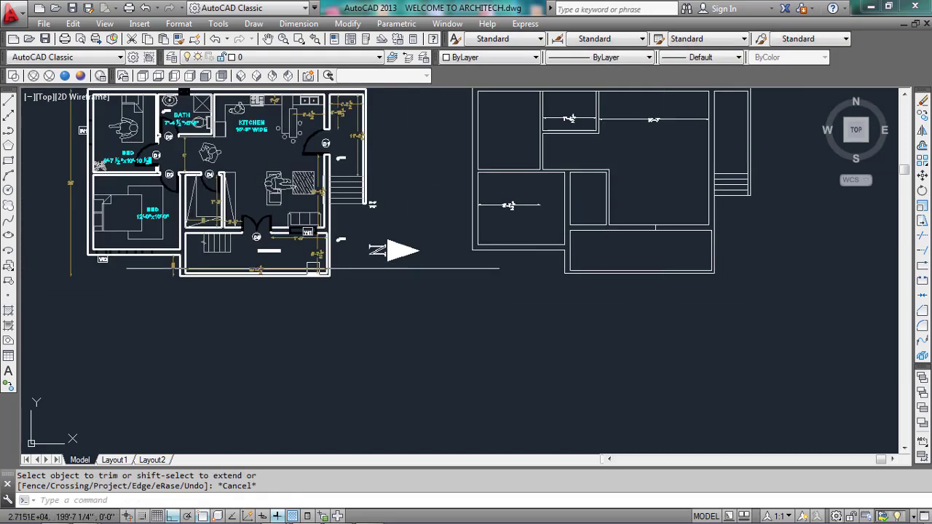
pyautogui.scroll(4, 262, 236)
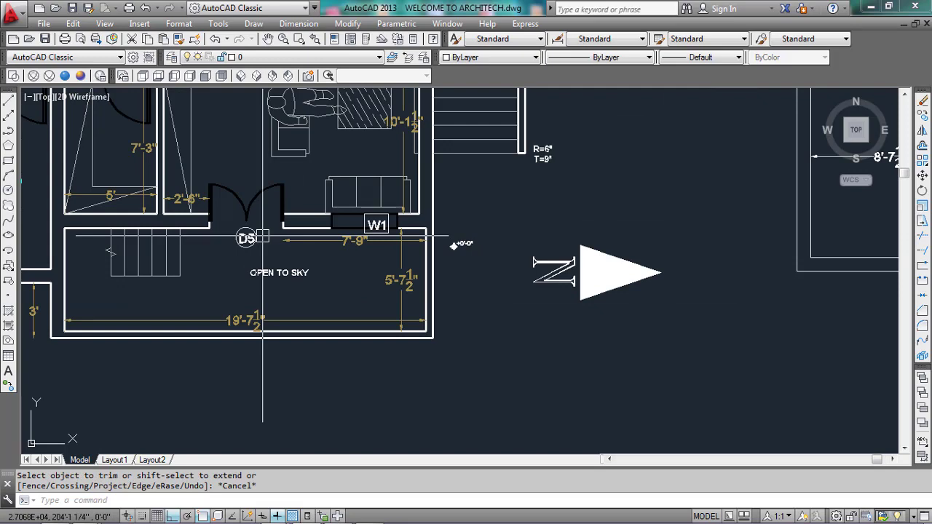
pyautogui.click(306, 24)
pyautogui.click(314, 61)
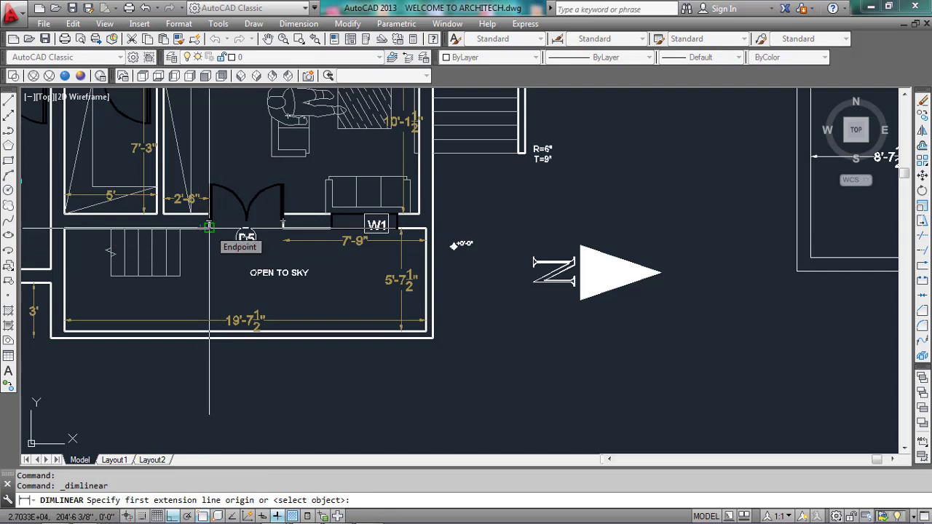
pyautogui.click(209, 227)
pyautogui.click(270, 228)
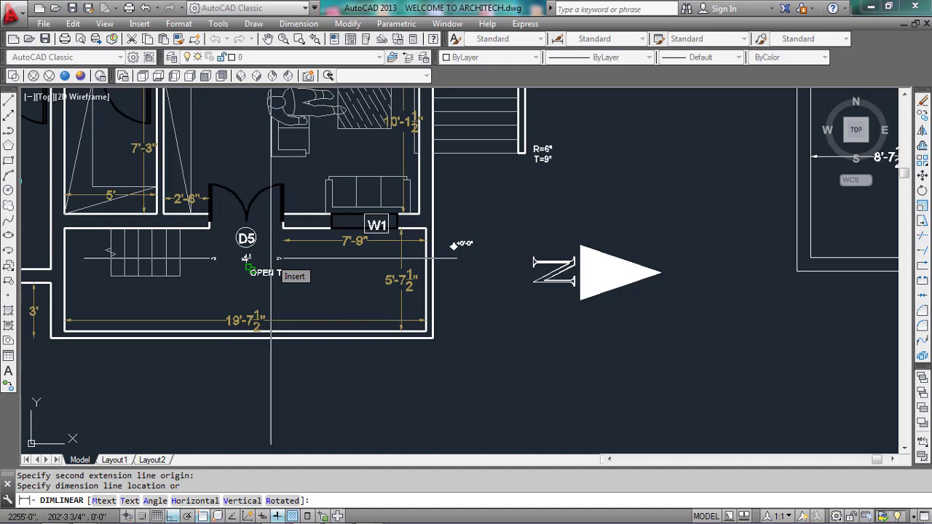
pyautogui.scroll(4, 271, 258)
pyautogui.scroll(-5, 735, 227)
pyautogui.press('Escape')
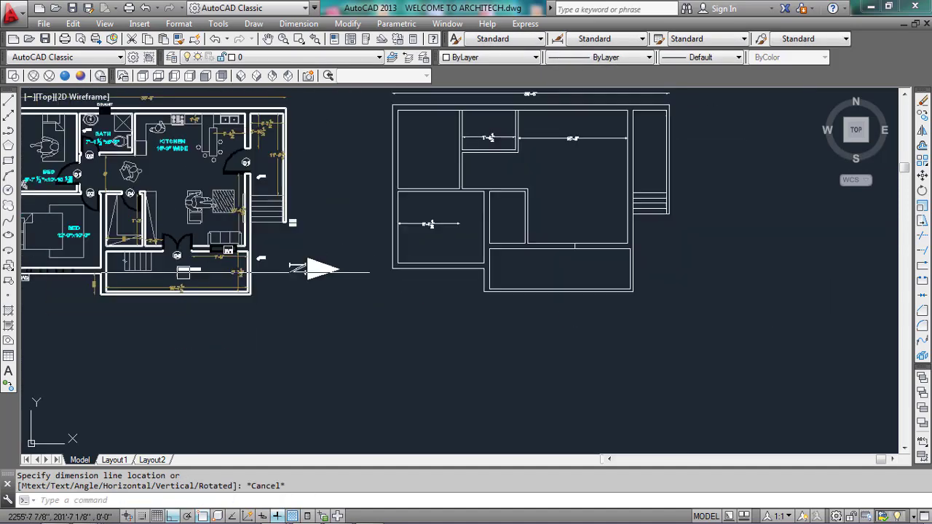
# - Offset the D5 jamb line 4' leftward to mark the other side of the door opening
pyautogui.scroll(6, 568, 251)
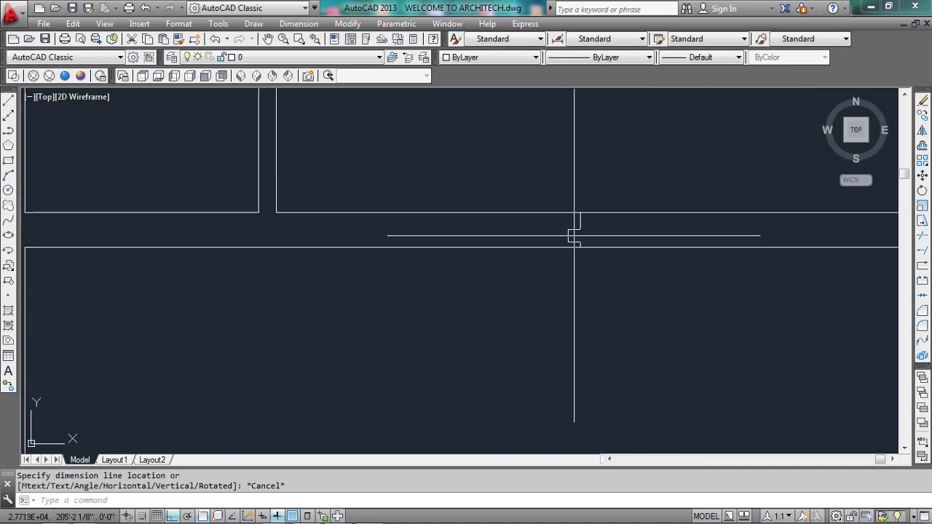
pyautogui.write('o')
pyautogui.press('Return')
pyautogui.write("4'")
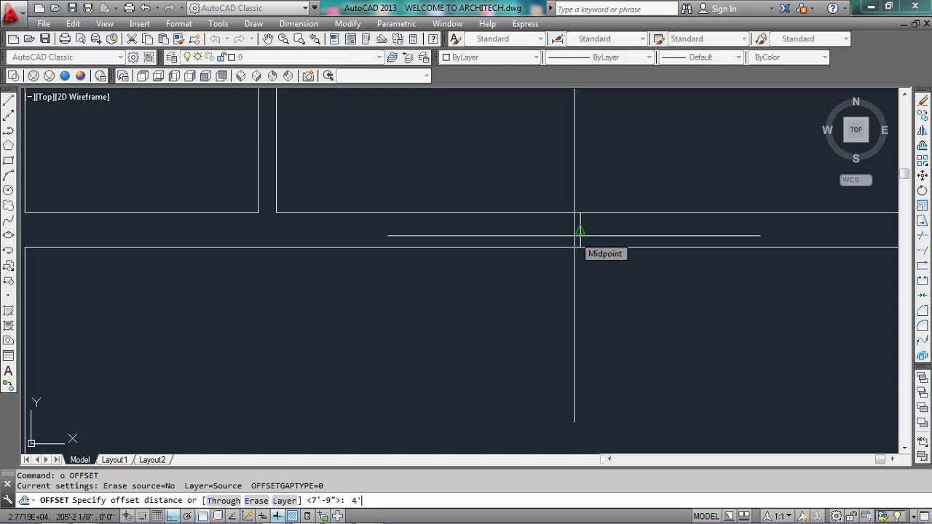
pyautogui.press('Return')
pyautogui.click(579, 232)
pyautogui.click(397, 231)
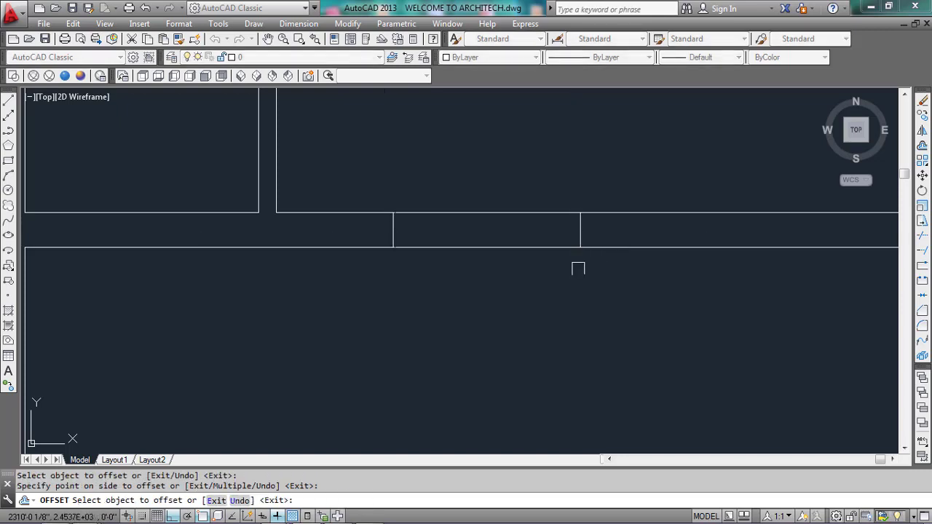
pyautogui.click(476, 243)
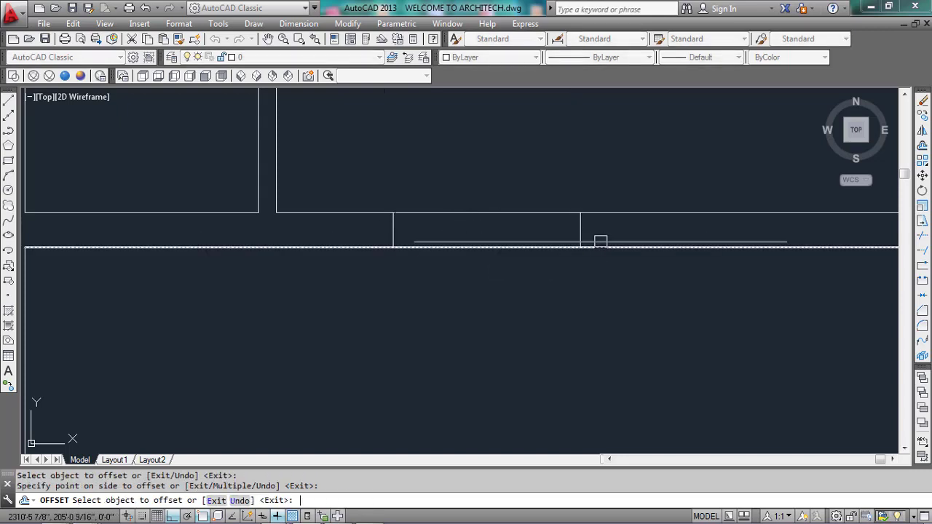
pyautogui.press('Escape')
# - Trim both wall lines between the two D5 jamb lines to open the doorway into the open-to-sky area
pyautogui.write('tr')
pyautogui.press('Return')
pyautogui.press('Return')
pyautogui.click(532, 265)
pyautogui.click(495, 191)
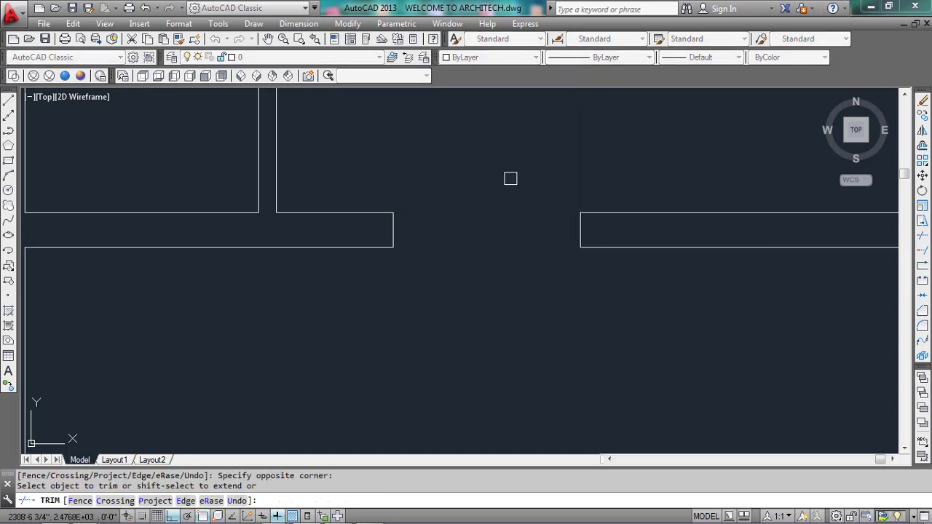
pyautogui.scroll(-5, 481, 235)
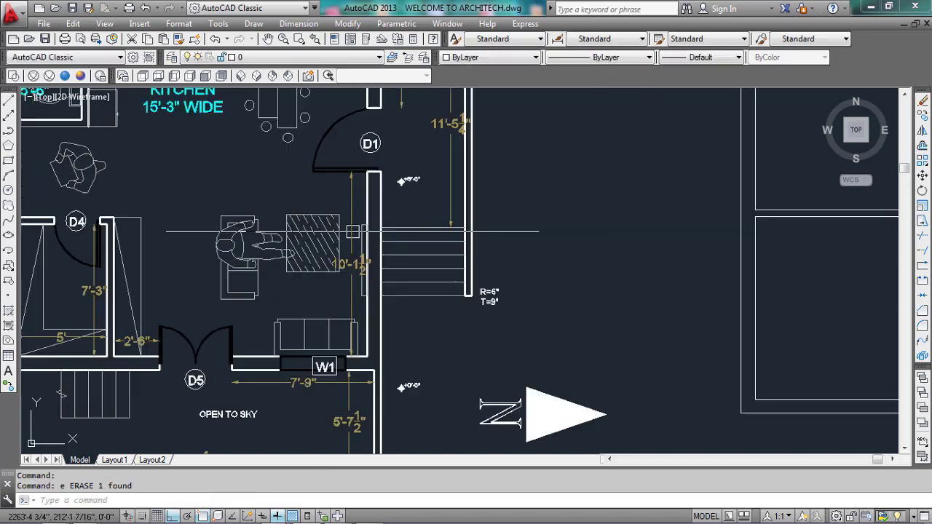
# - Draw a door jamb line across the bathroom's lower wall, near its left end
pyautogui.scroll(-2, 418, 218)
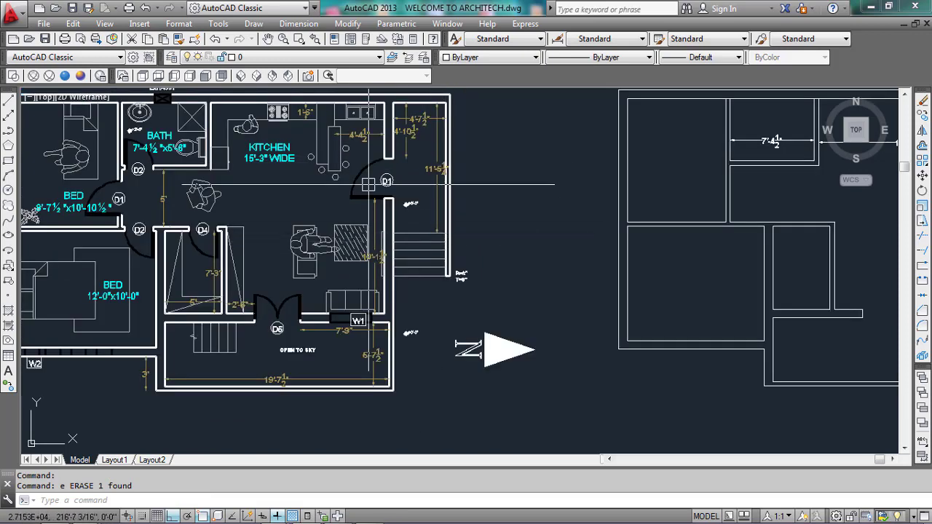
pyautogui.scroll(-2, 232, 236)
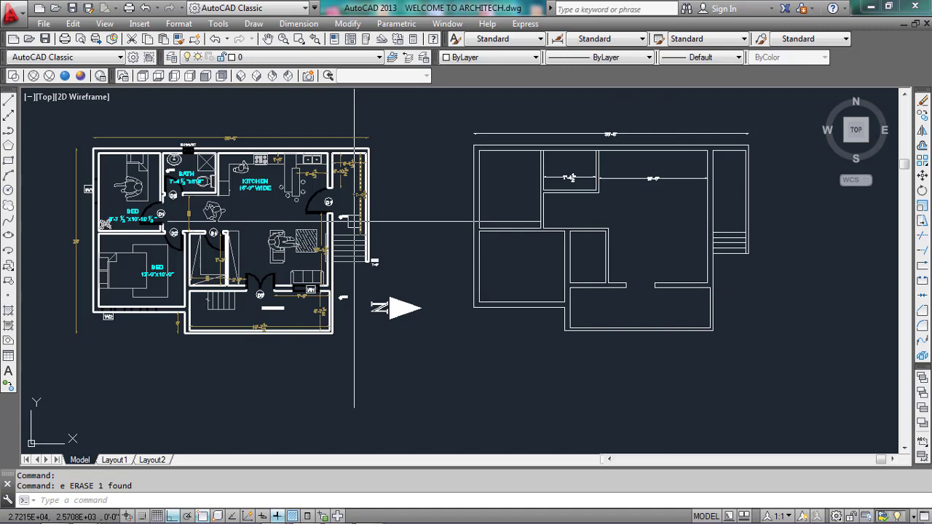
pyautogui.moveTo(354, 220)
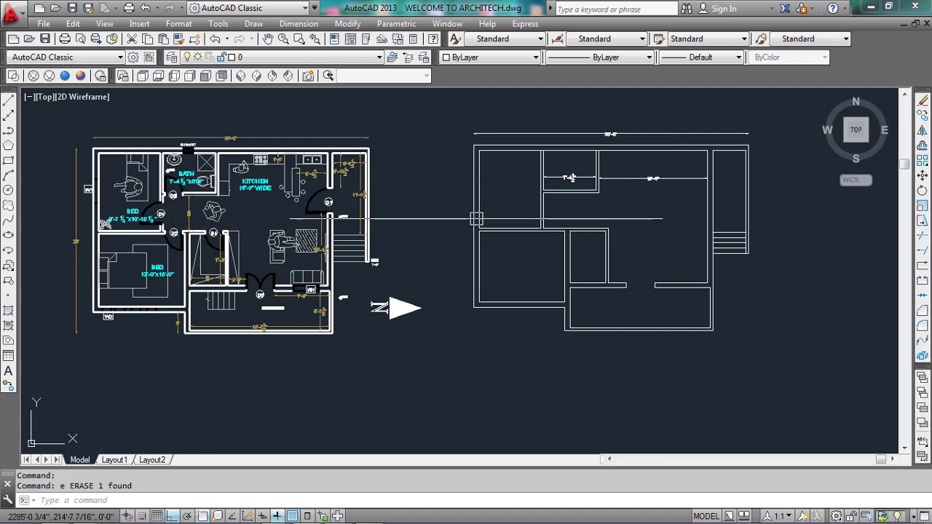
pyautogui.scroll(6, 561, 185)
pyautogui.scroll(2, 508, 159)
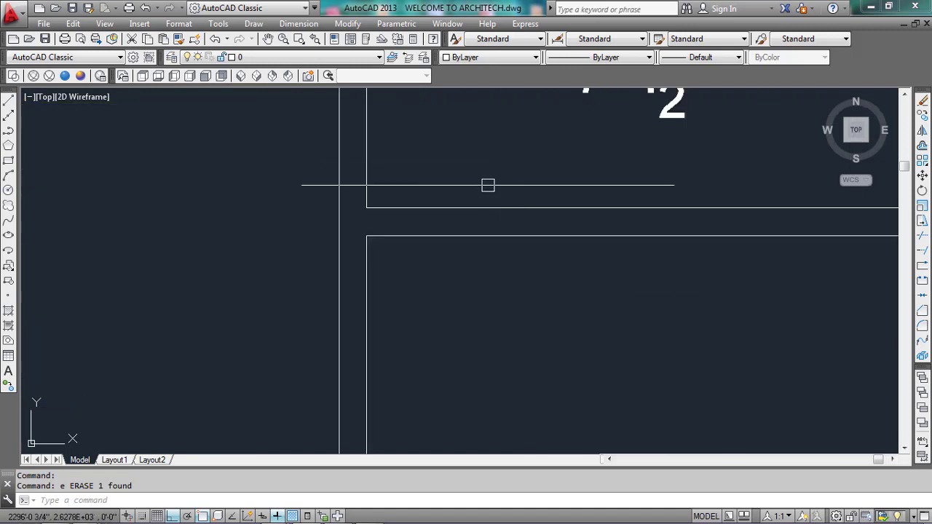
pyautogui.write('1')
pyautogui.press('Return')
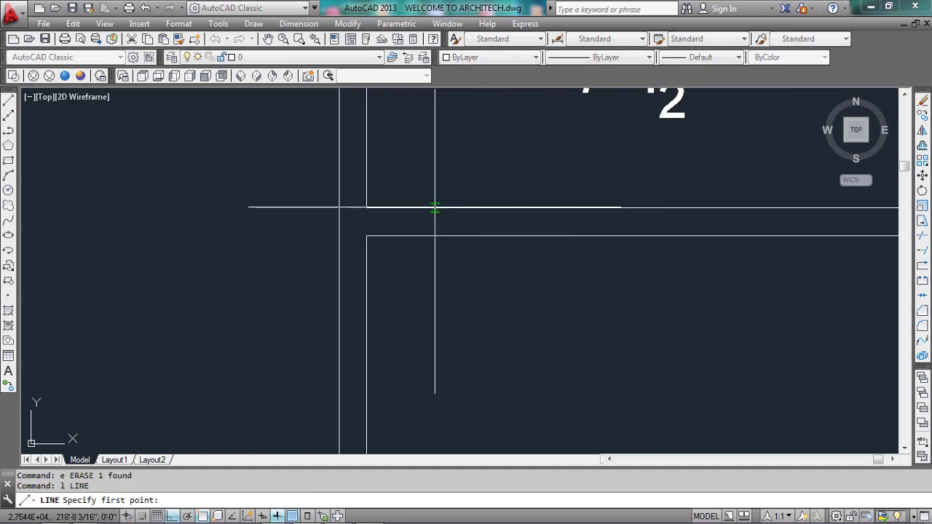
pyautogui.click(434, 207)
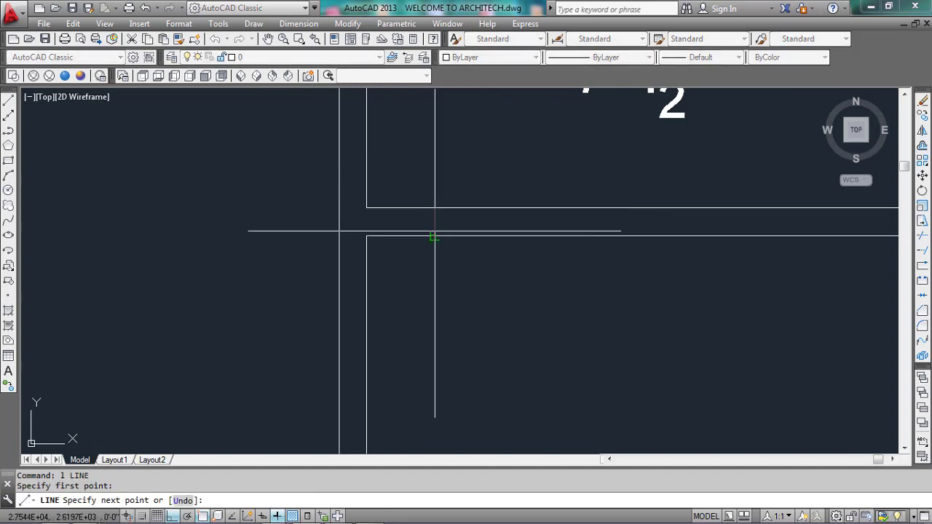
pyautogui.click(434, 236)
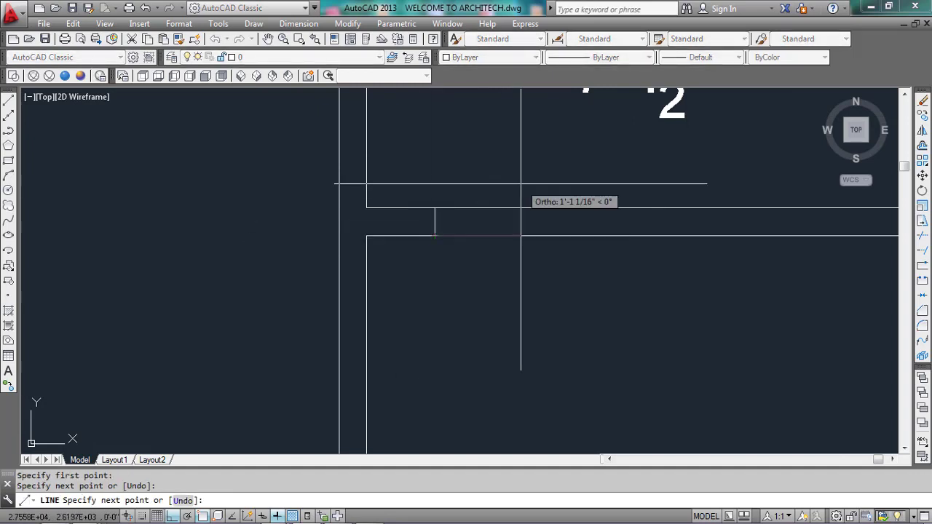
pyautogui.press('Escape')
# - Offset the bathroom door's jamb line 3' to the right along the lower wall
pyautogui.write('o')
pyautogui.press('Return')
pyautogui.write('3')
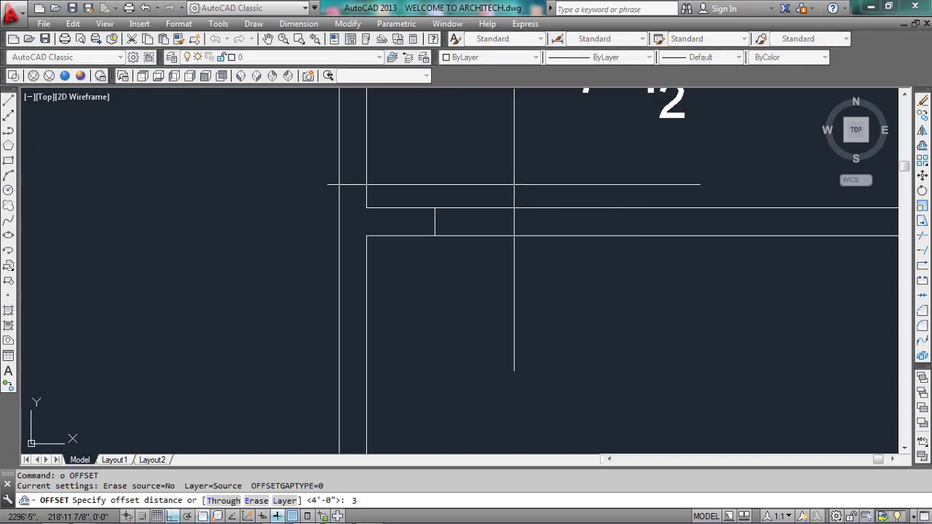
pyautogui.press('Return')
pyautogui.click(434, 218)
pyautogui.click(524, 230)
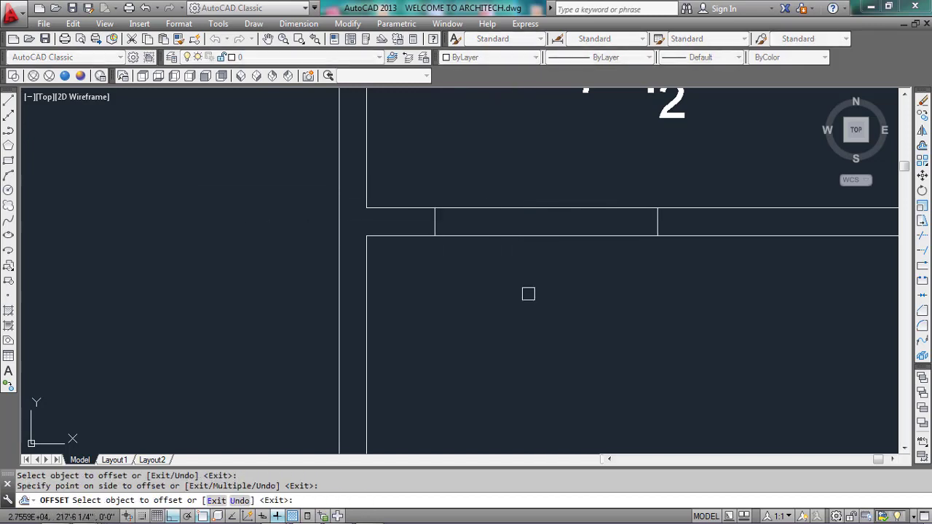
pyautogui.press('Escape')
# - Trim both lower wall lines between the bathroom jamb lines to open the doorway
pyautogui.write('tr')
pyautogui.press('Return')
pyautogui.press('Return')
pyautogui.click(557, 288)
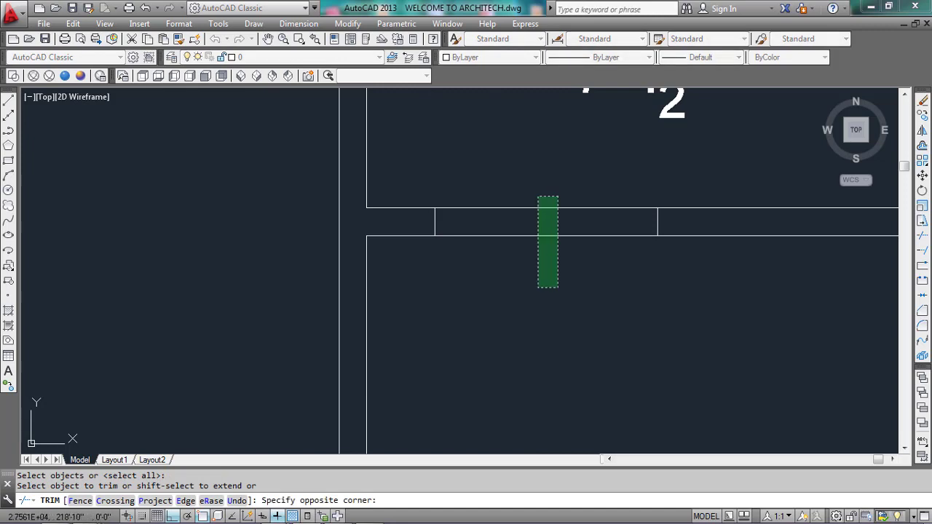
pyautogui.click(535, 172)
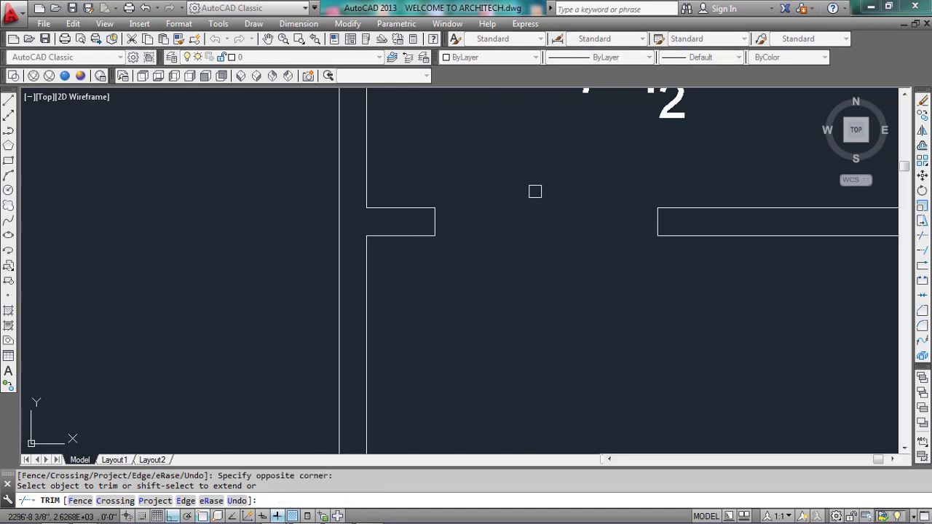
pyautogui.scroll(-2, 495, 168)
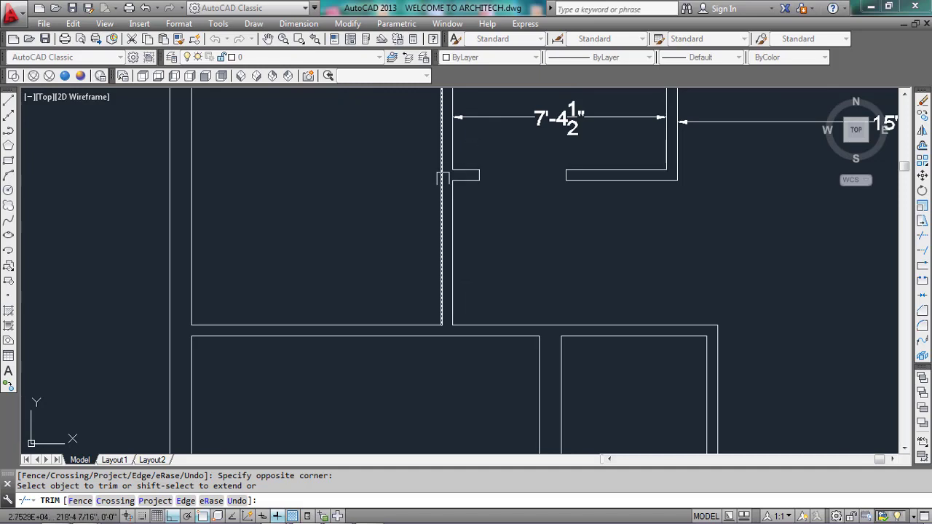
# - Draw a door jamb line across the upper wall of the small central room, at its inner right corner
pyautogui.press('Escape')
pyautogui.scroll(4, 706, 341)
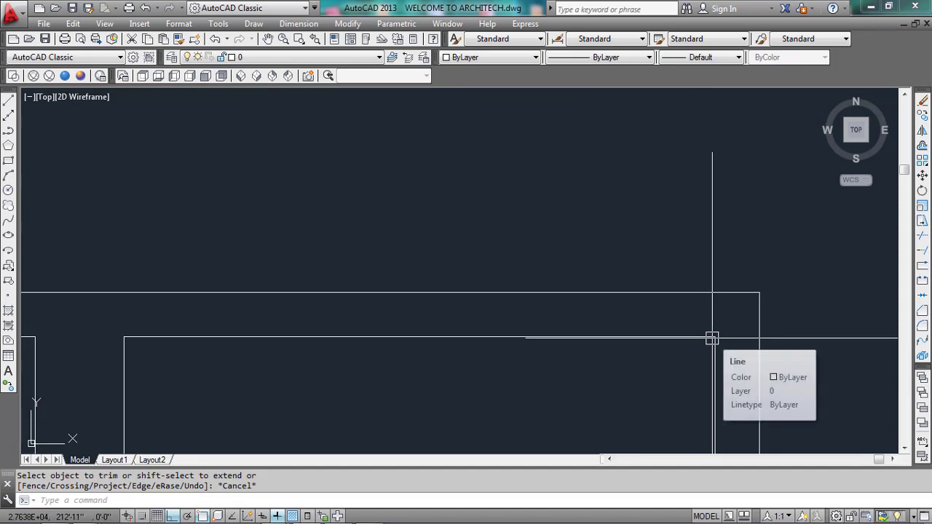
pyautogui.write('l')
pyautogui.press('Return')
pyautogui.click(714, 337)
pyautogui.click(714, 292)
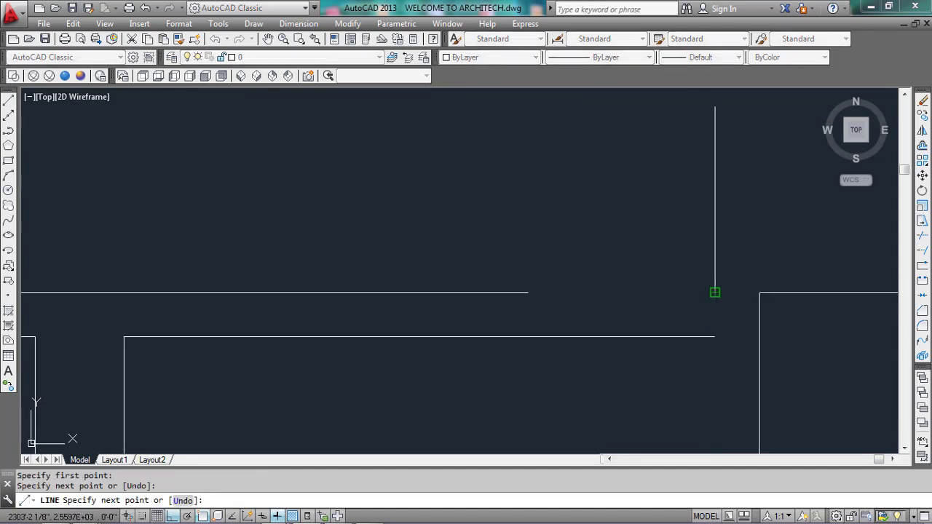
pyautogui.press('Escape')
# - Move the small room's jamb line 6" to the left along the upper wall
pyautogui.click(714, 313)
pyautogui.write('m')
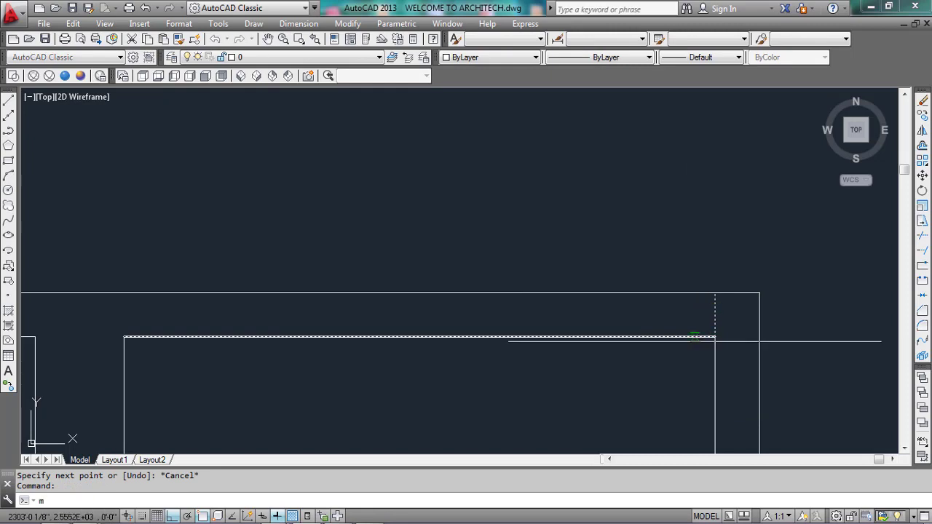
pyautogui.press('Return')
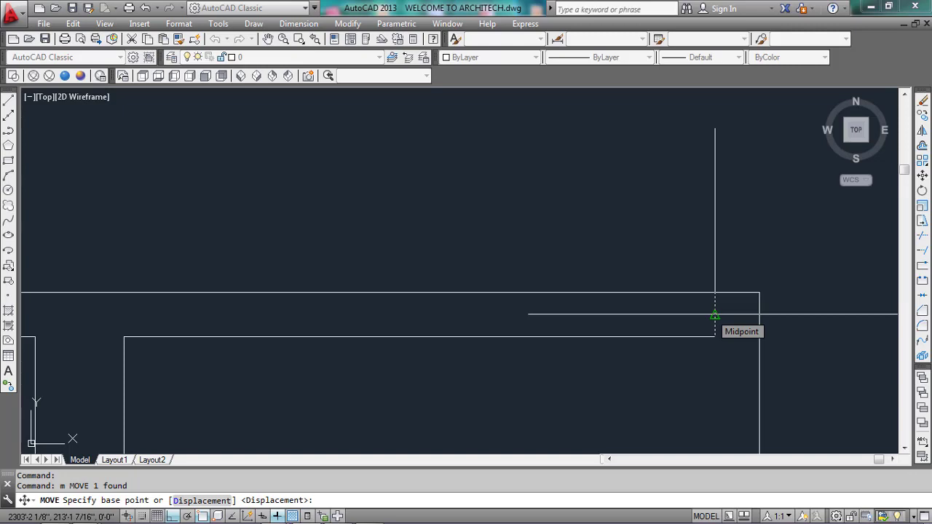
pyautogui.click(714, 314)
pyautogui.write('6')
pyautogui.press('Return')
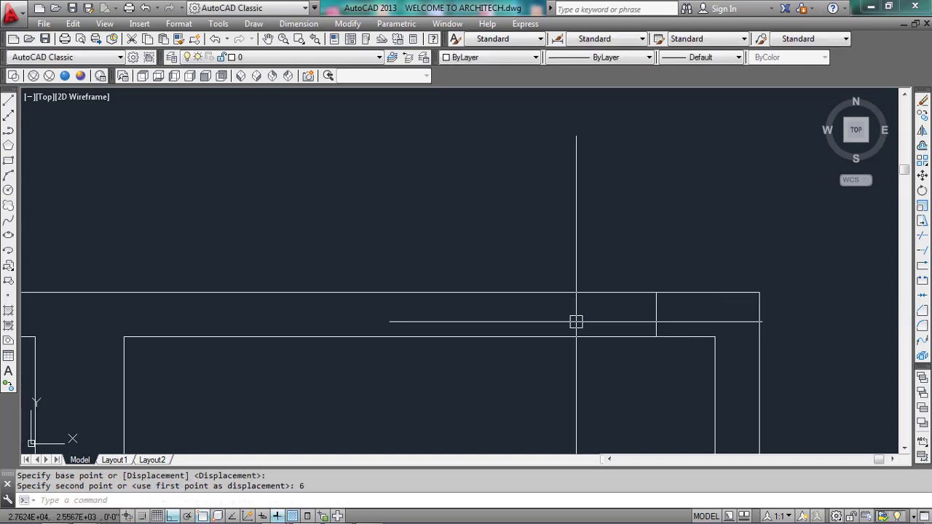
# - Offset the small room's jamb line 2'-6" to the left to mark the door width
pyautogui.press('Escape')
pyautogui.write('o')
pyautogui.press('Return')
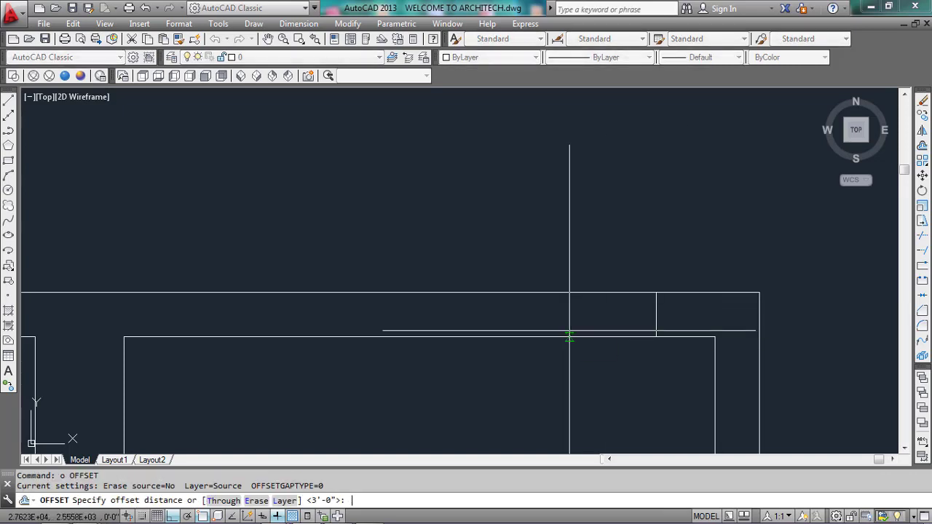
pyautogui.write("2'-6")
pyautogui.press('Return')
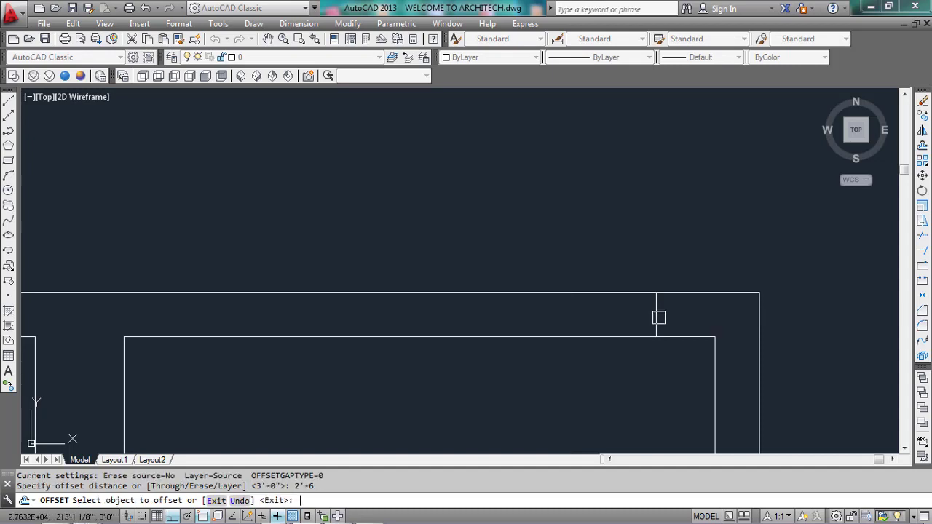
pyautogui.click(657, 318)
pyautogui.click(508, 444)
pyautogui.press('Escape')
# - Trim both upper wall lines between the small room's two jamb lines to open the doorway
pyautogui.write('tr')
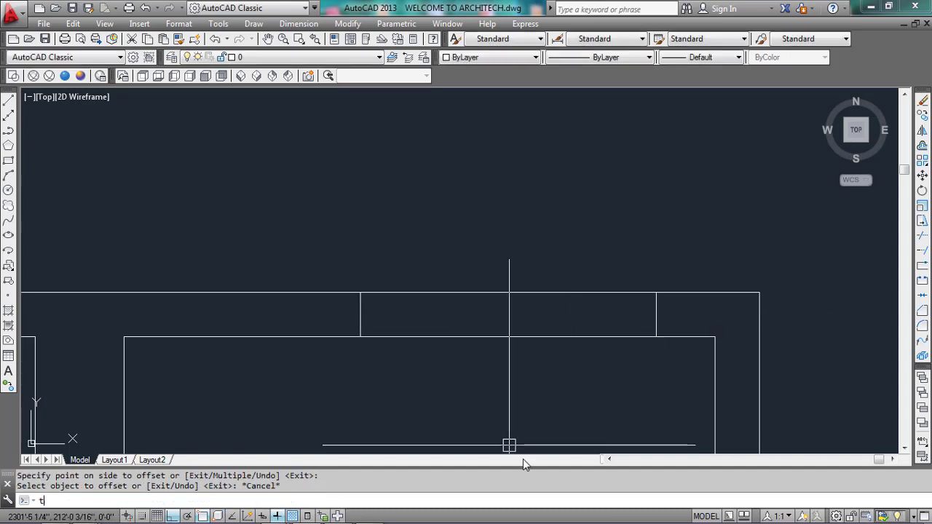
pyautogui.press('Return')
pyautogui.press('Return')
pyautogui.click(607, 376)
pyautogui.click(578, 252)
pyautogui.scroll(-4, 451, 328)
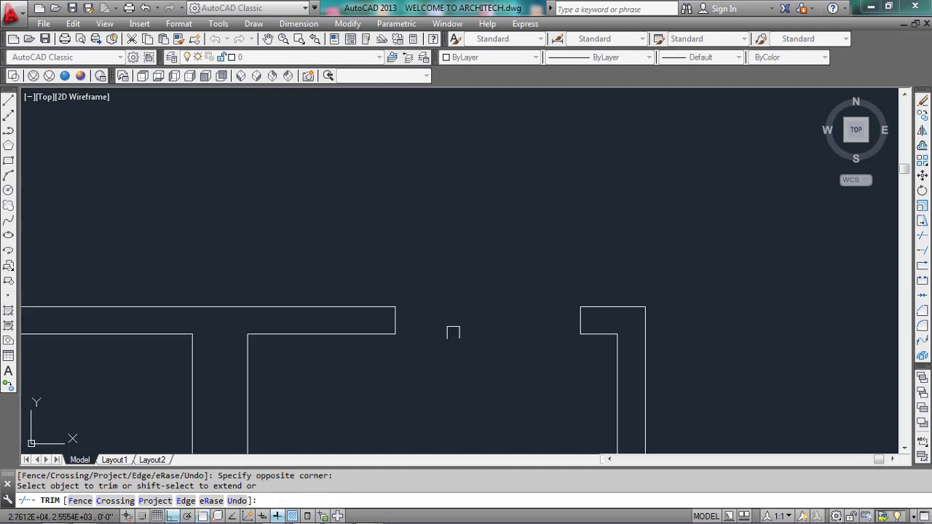
pyautogui.press('Escape')
pyautogui.scroll(-4, 367, 193)
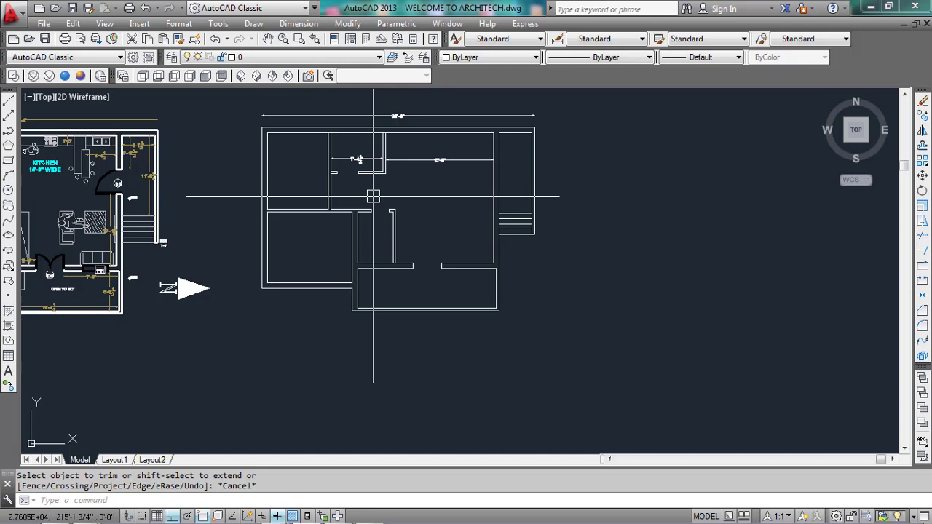
pyautogui.moveTo(373, 196); pyautogui.dragTo(610, 249, button='middle')
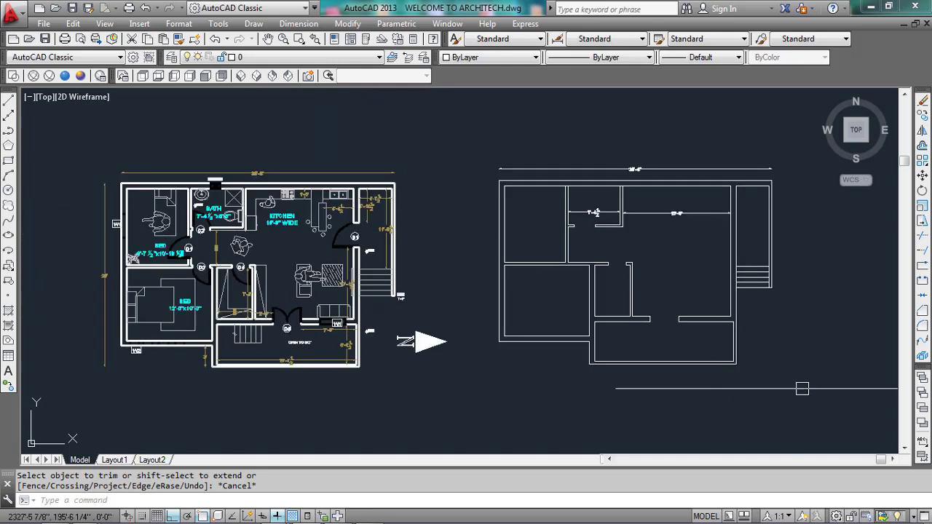